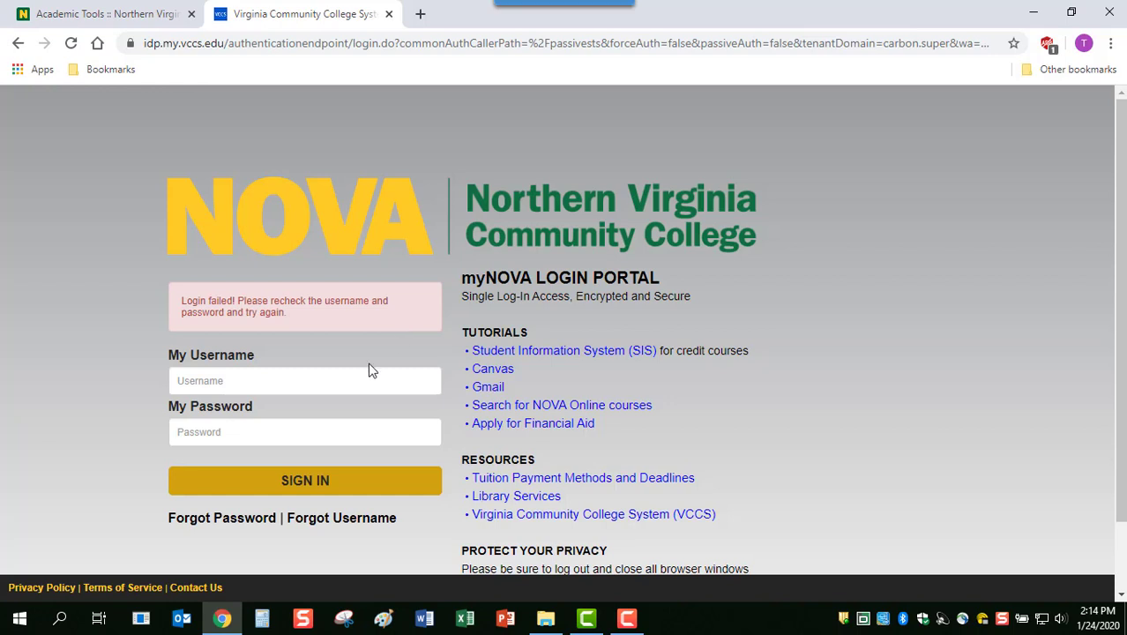
Sign in to myNOVA with the college username and password, then launch Zoom Video Conferencing
left_click(357, 383)
type("Ira2319")
key("Tab")
type("*******")
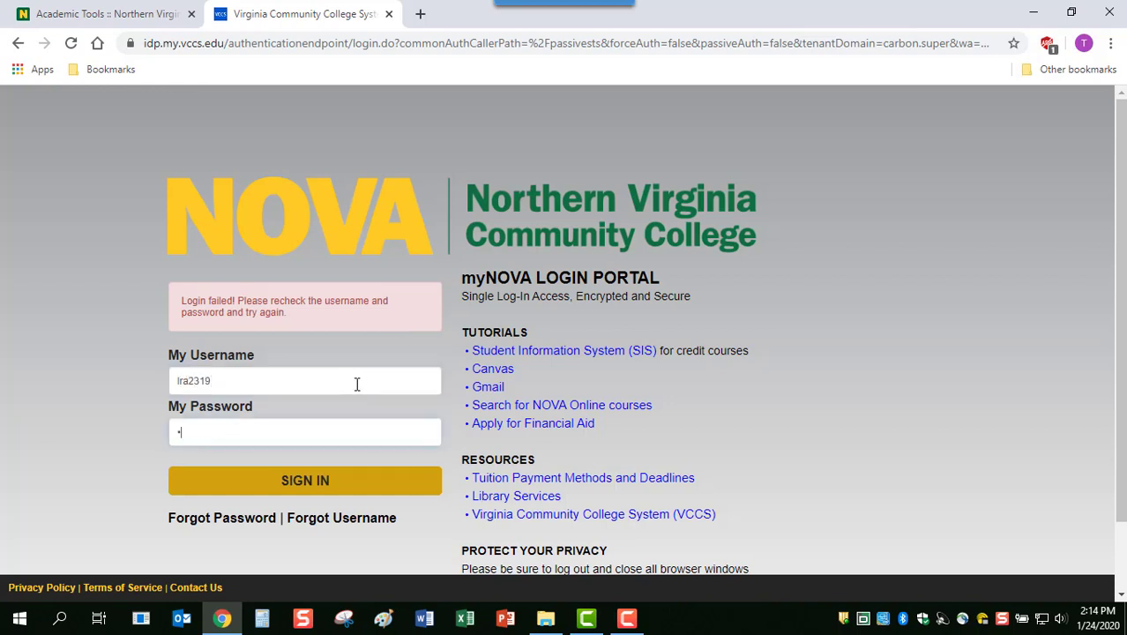
type("*****")
key("Return")
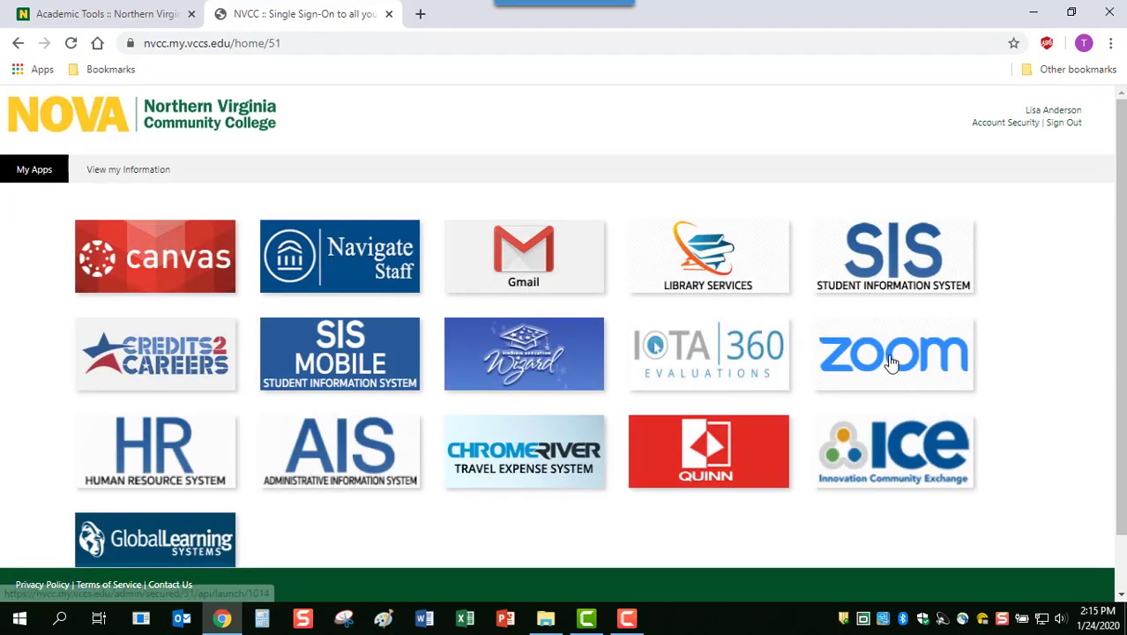
left_click(893, 362)
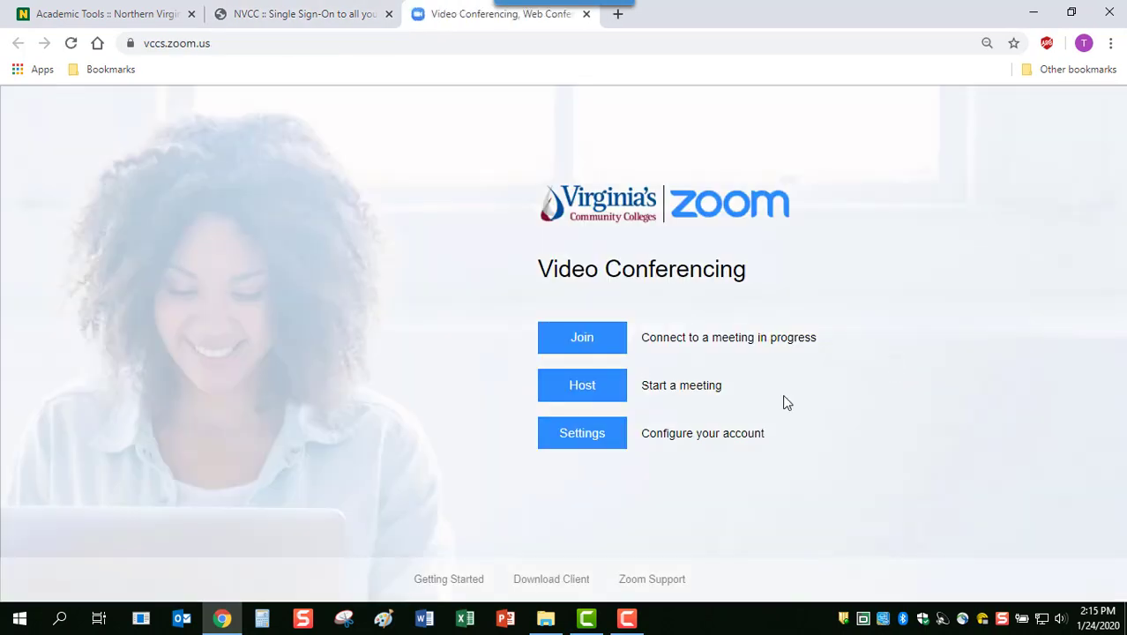
Go from the Video Conferencing page through My Meetings to the Meeting settings page
left_click(591, 436)
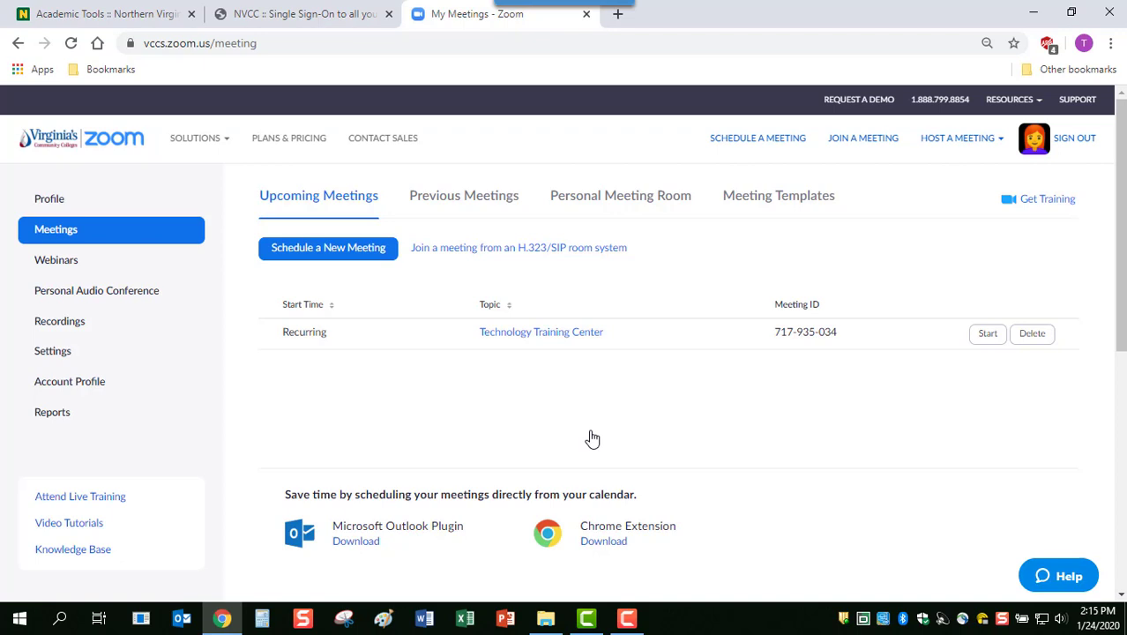
left_click(53, 353)
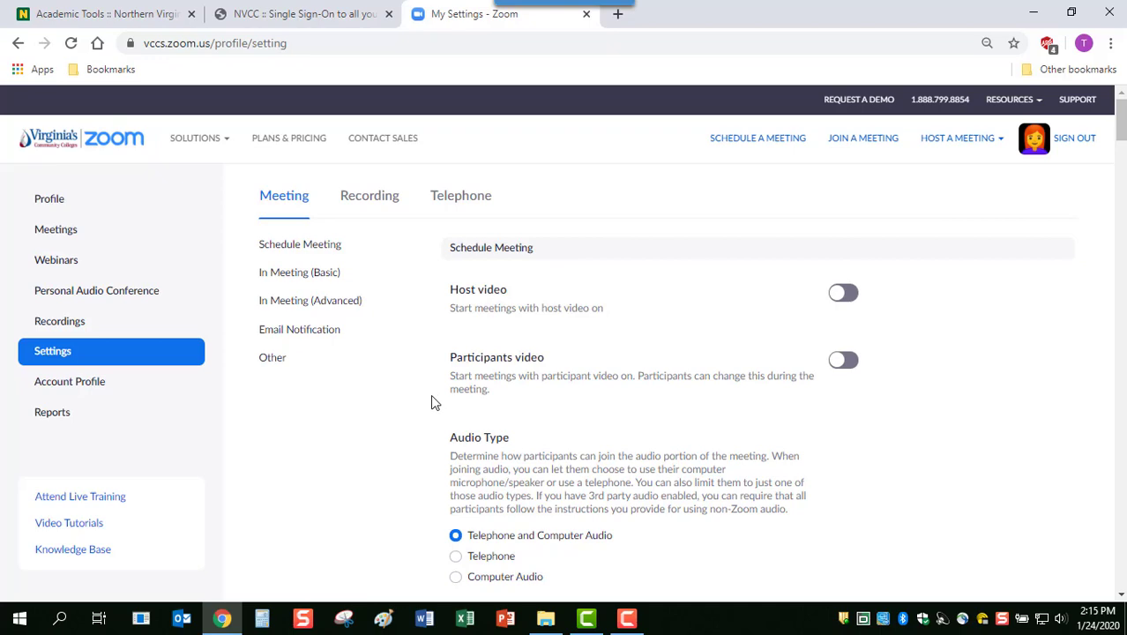
scroll(433, 402, "down", 1)
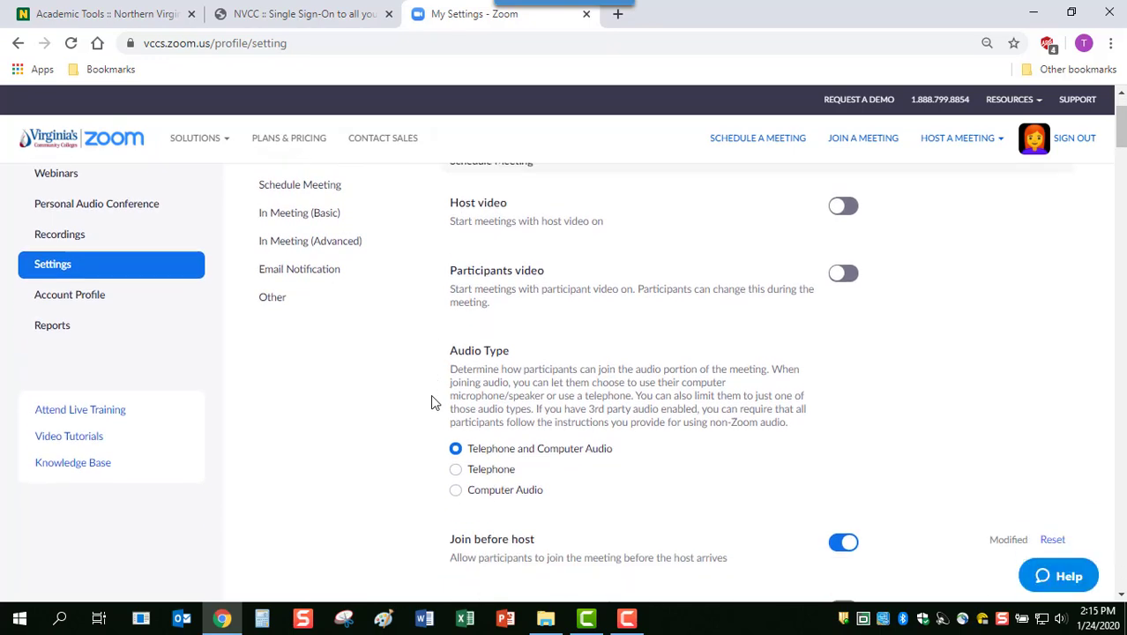
scroll(432, 402, "down", 4)
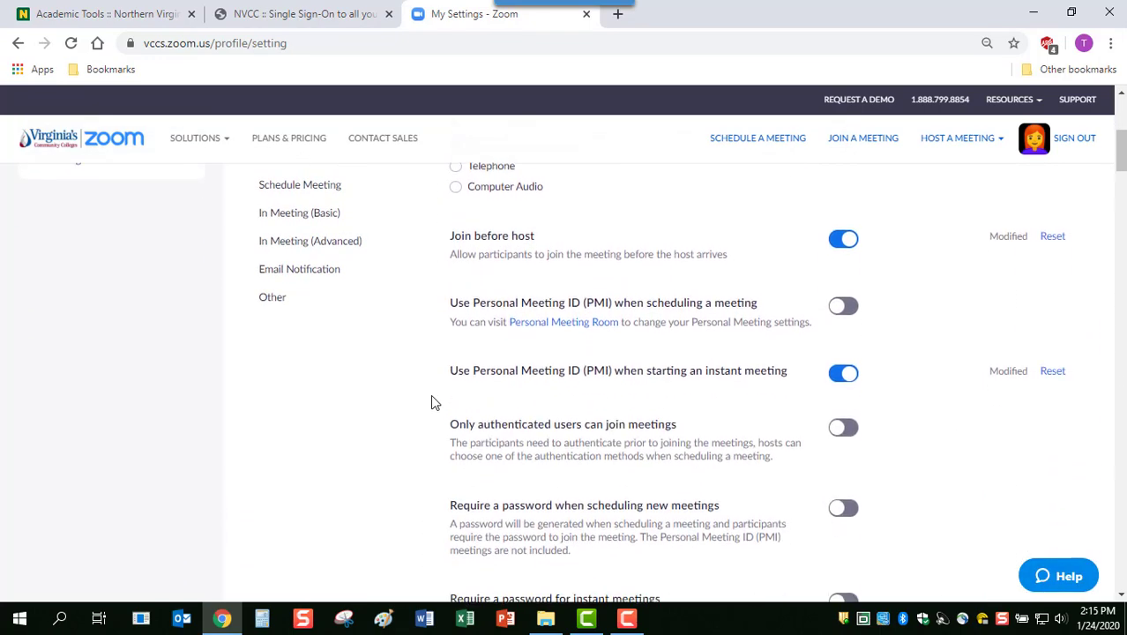
scroll(431, 402, "down", 3)
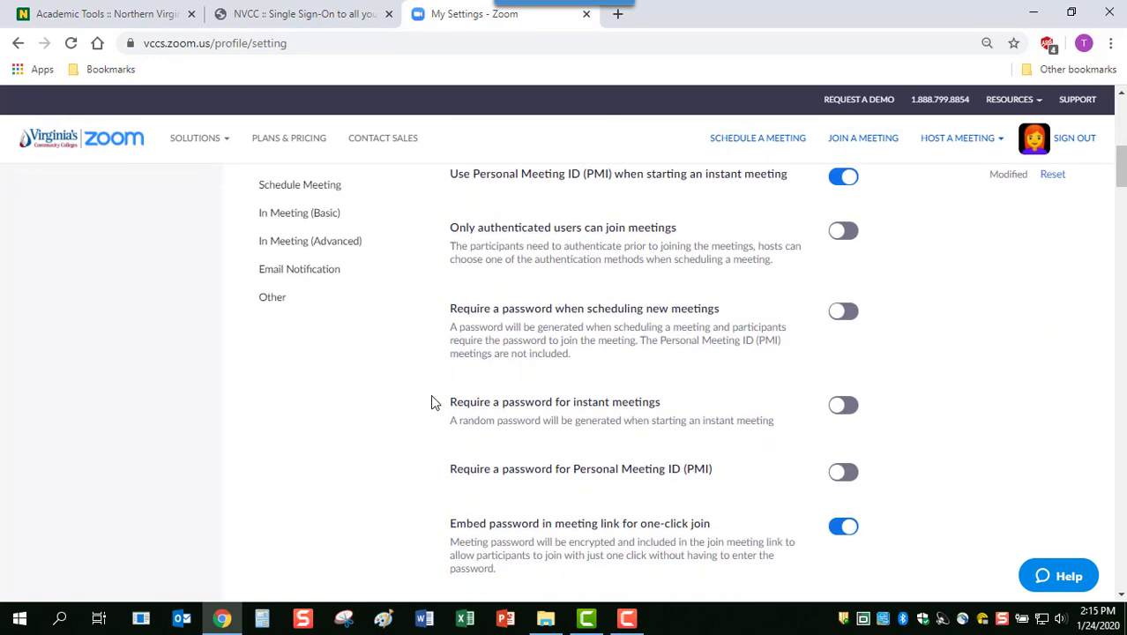
scroll(431, 402, "down", 1)
scroll(431, 402, "down", 1)
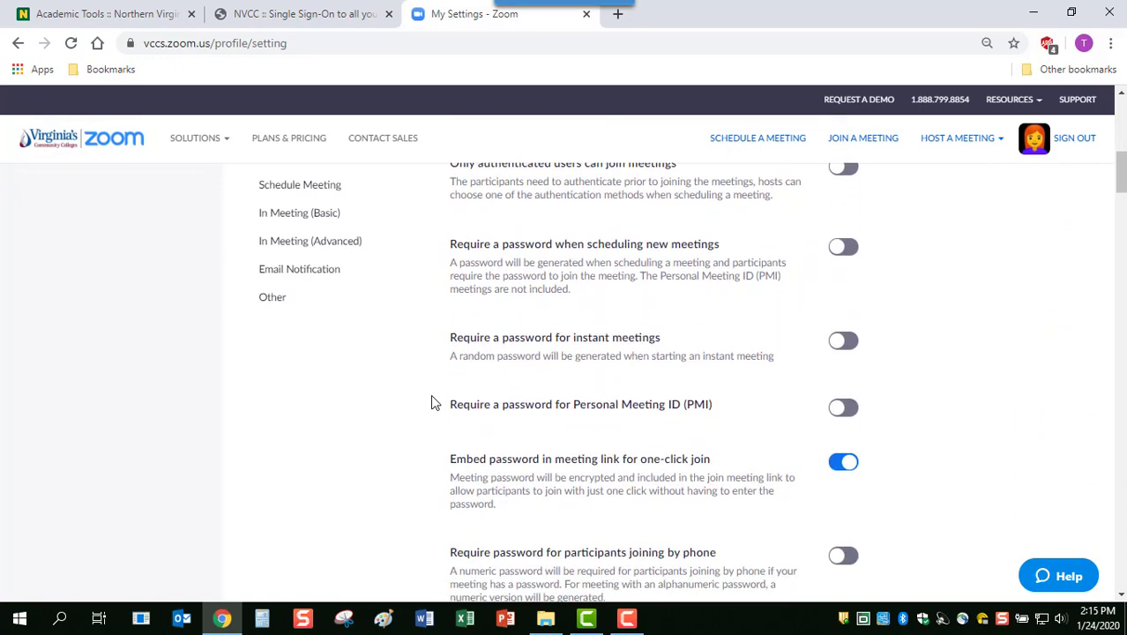
scroll(431, 402, "down", 3)
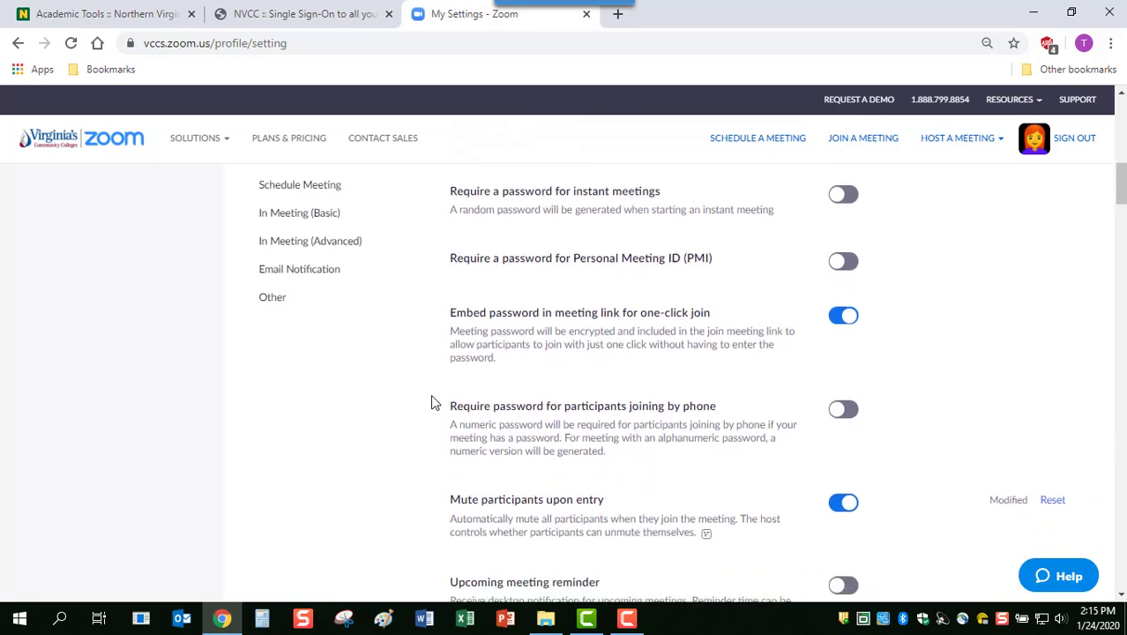
scroll(431, 402, "down", 4)
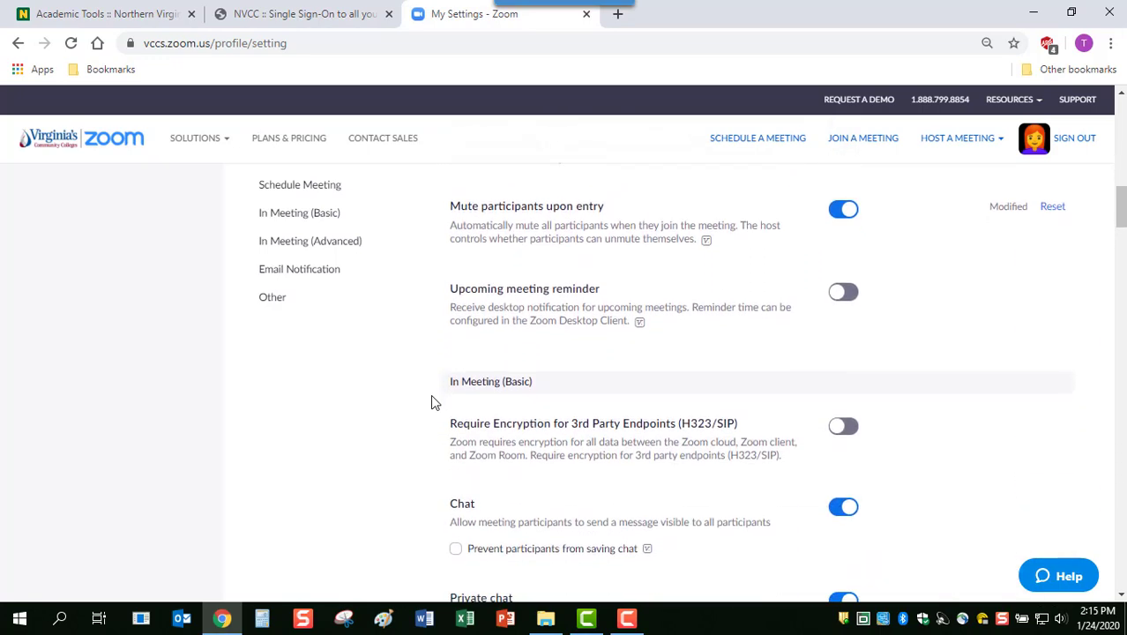
scroll(431, 402, "down", 2)
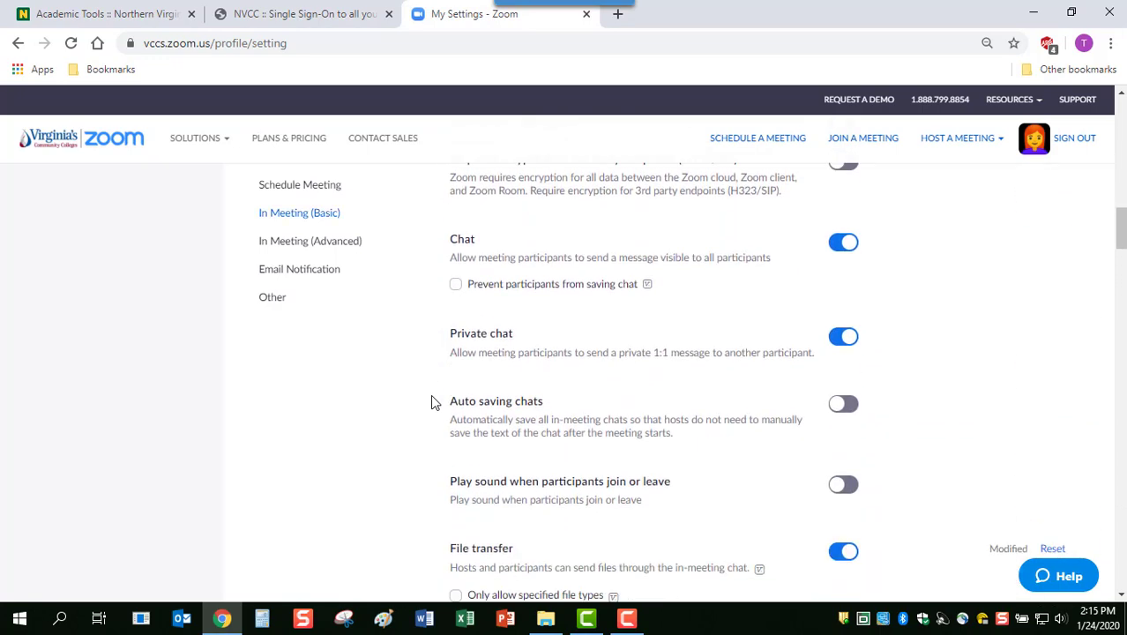
scroll(431, 402, "down", 2)
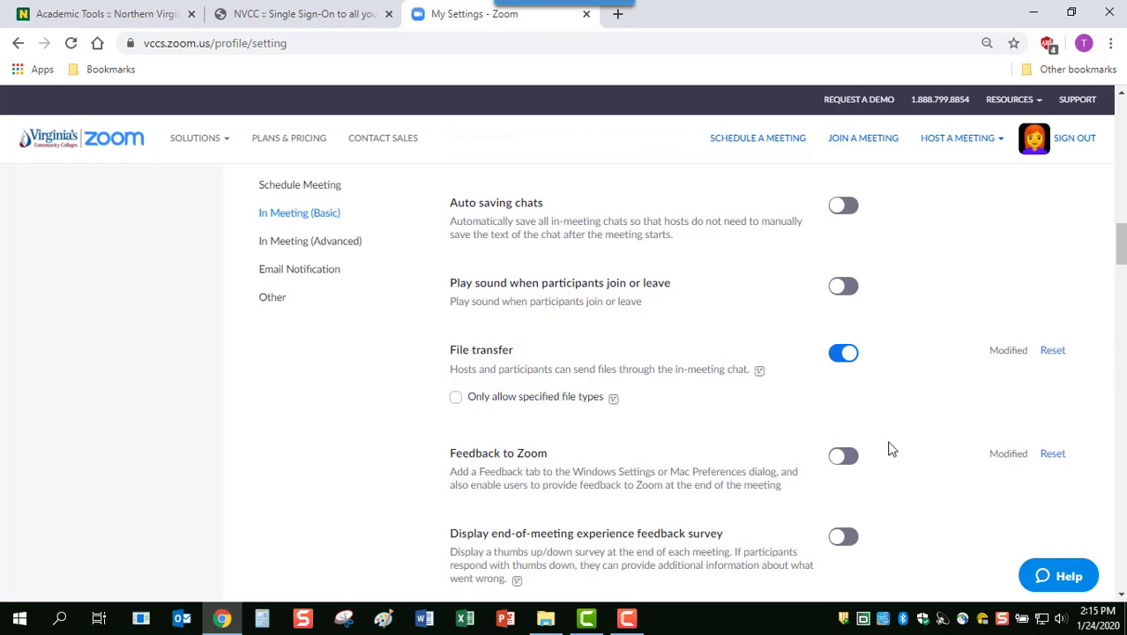
scroll(890, 449, "down", 3)
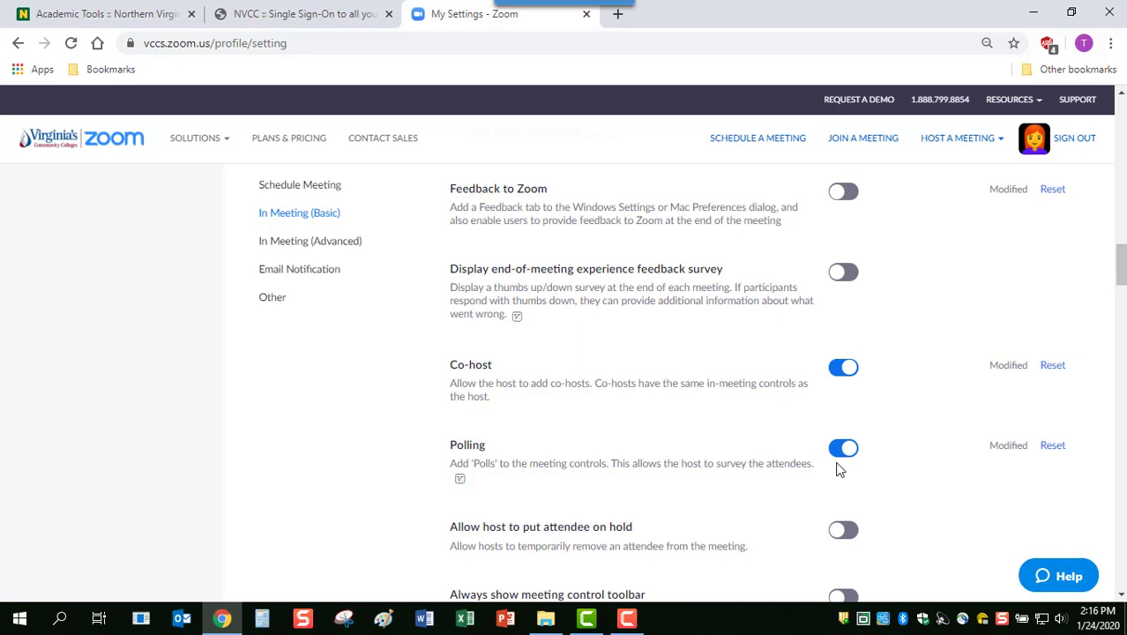
scroll(839, 470, "down", 3)
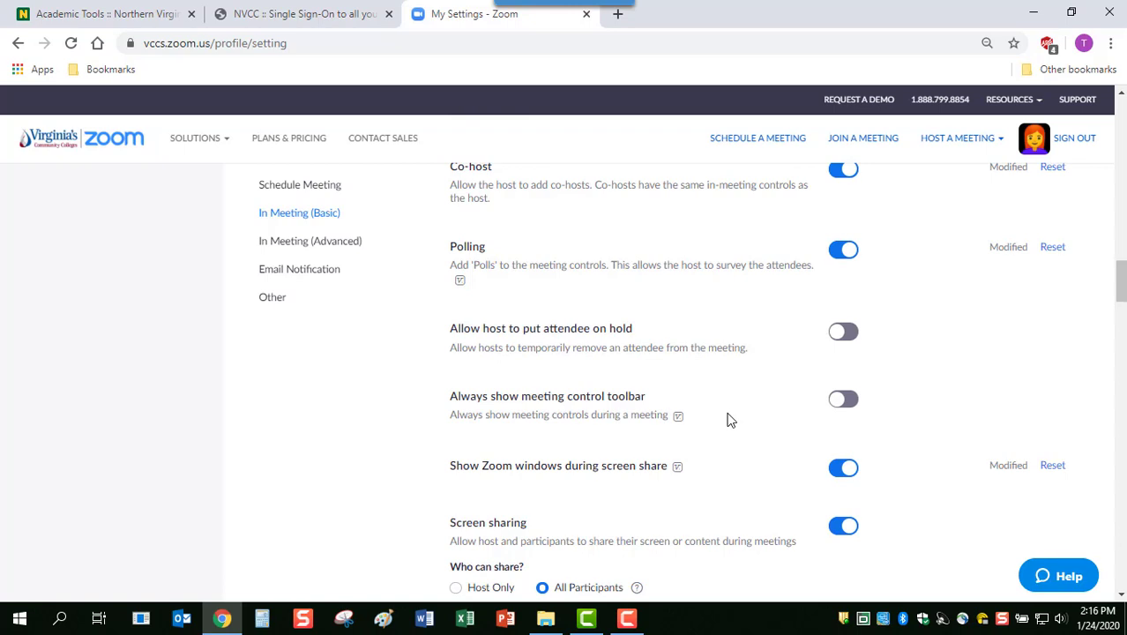
scroll(729, 421, "down", 1)
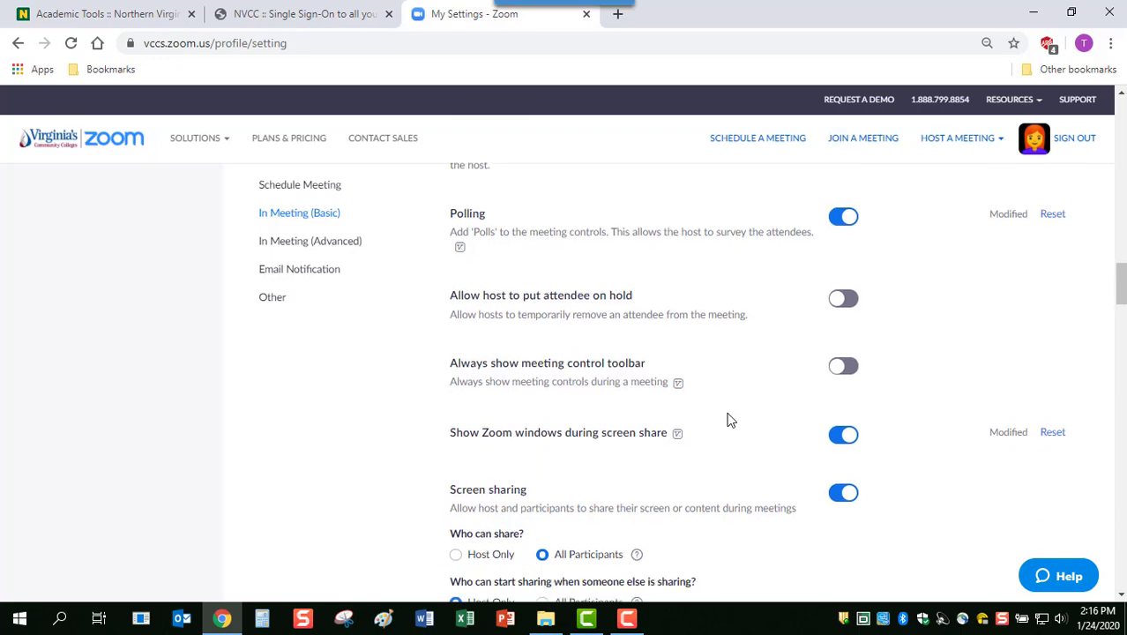
scroll(729, 421, "down", 5)
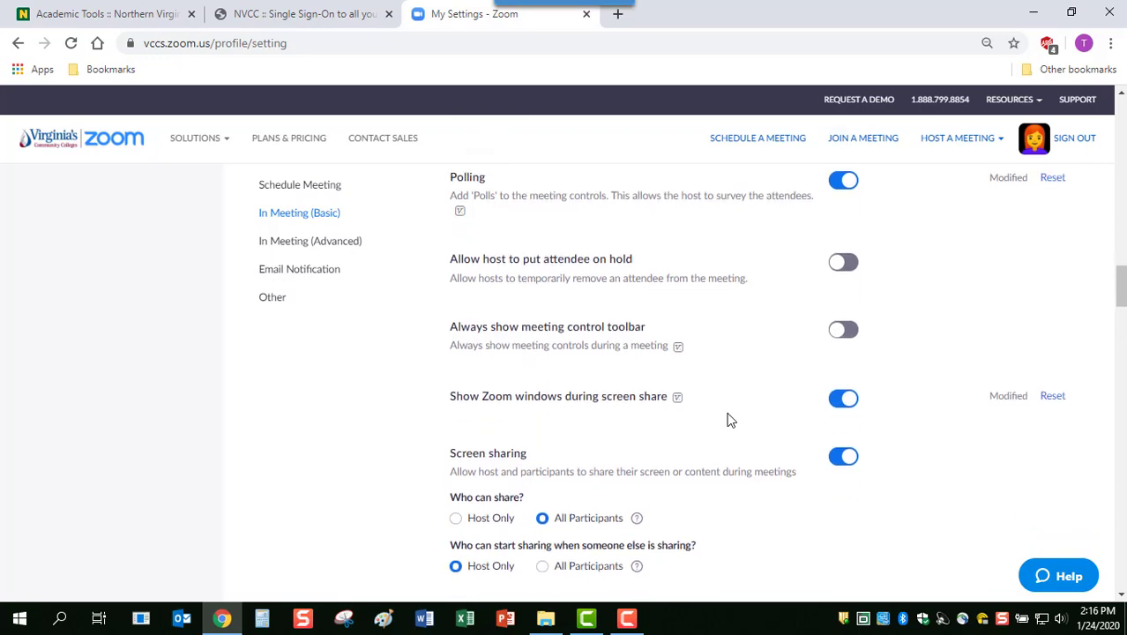
scroll(729, 421, "down", 3)
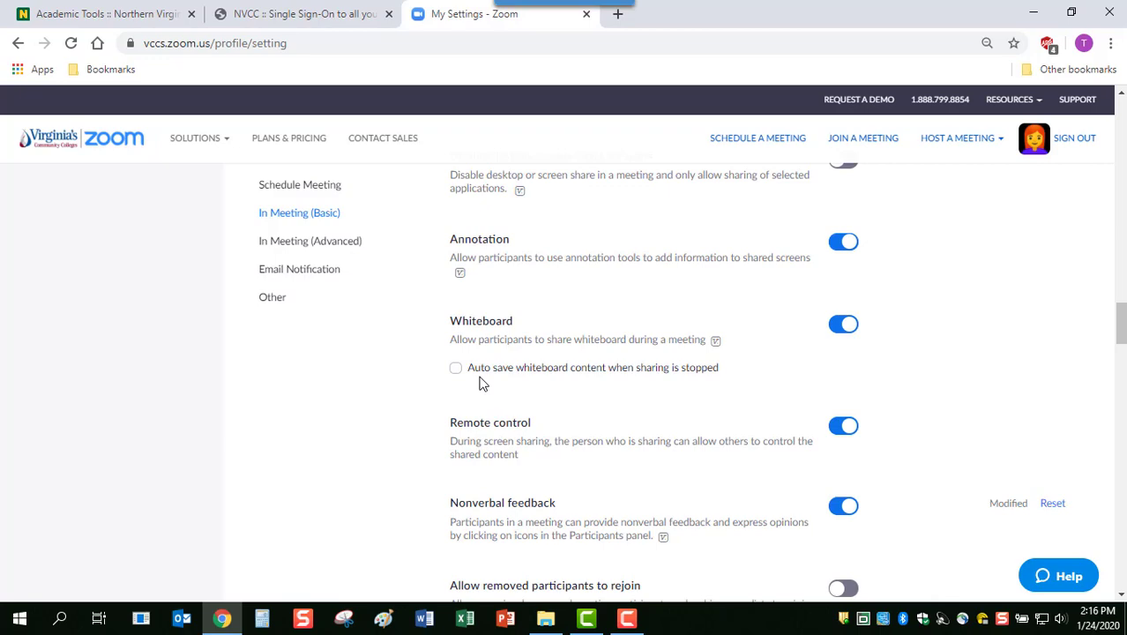
scroll(482, 382, "down", 2)
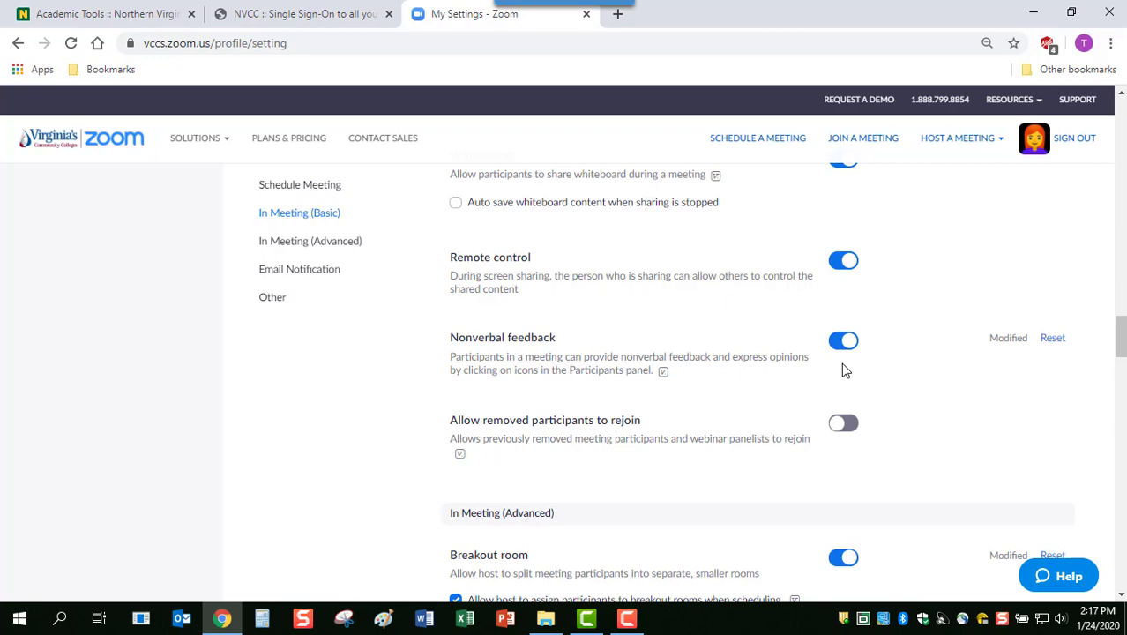
scroll(842, 371, "down", 3)
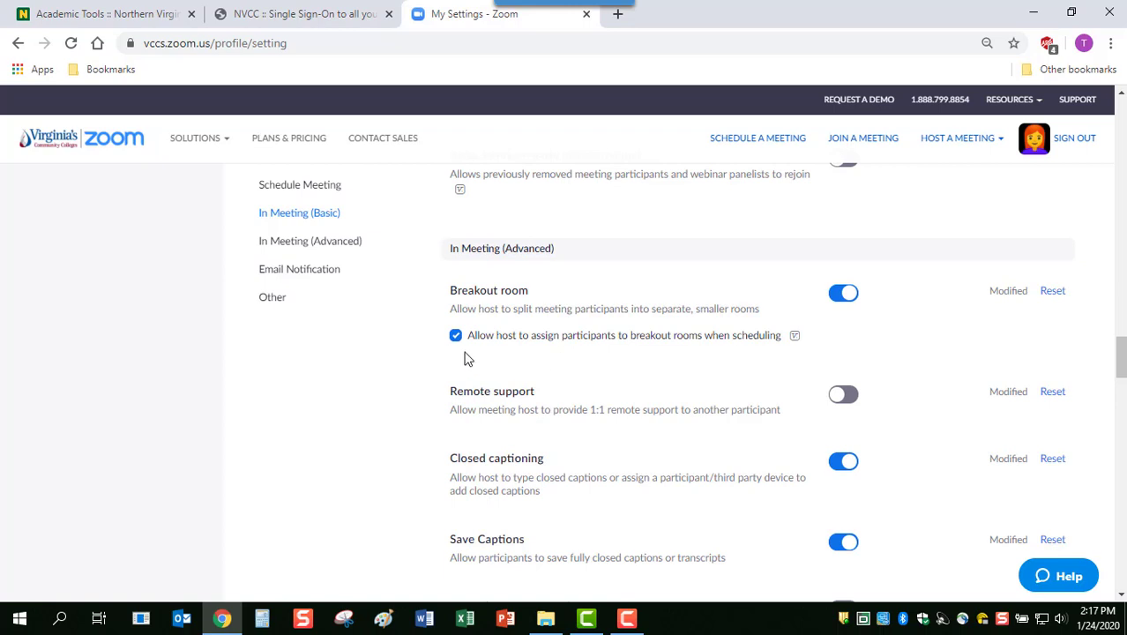
scroll(467, 359, "down", 3)
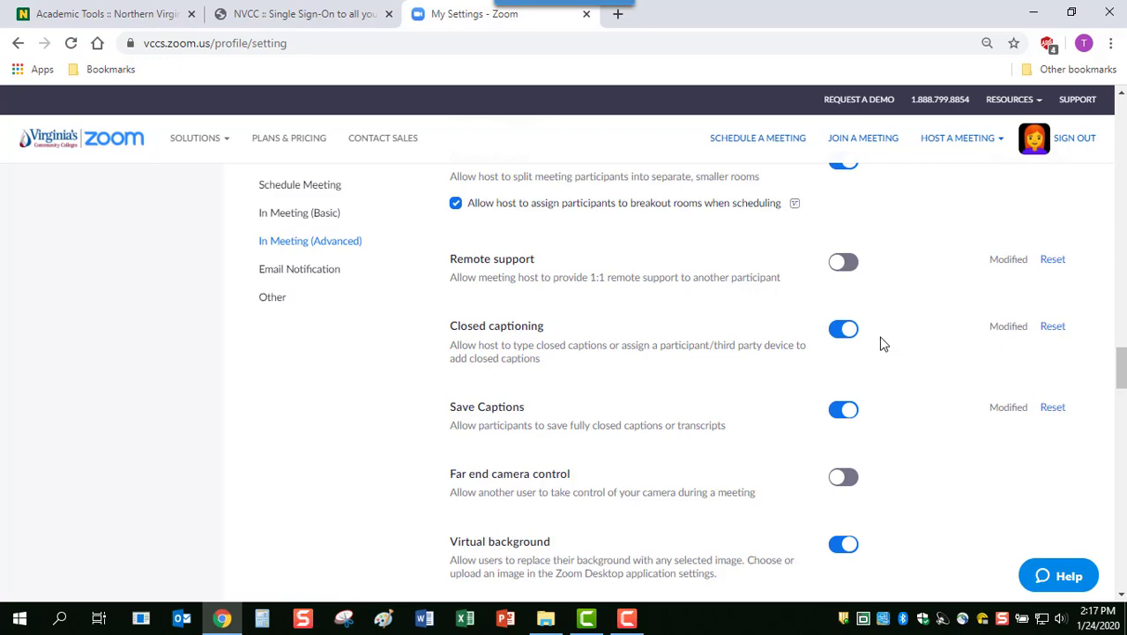
scroll(884, 344, "down", 3)
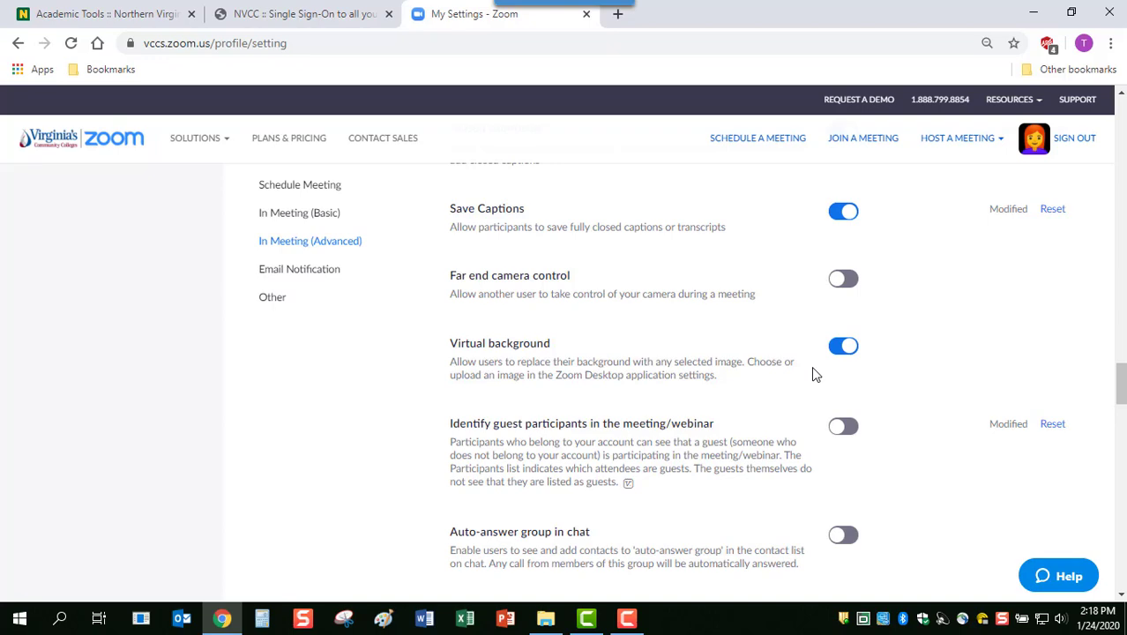
scroll(813, 370, "down", 1)
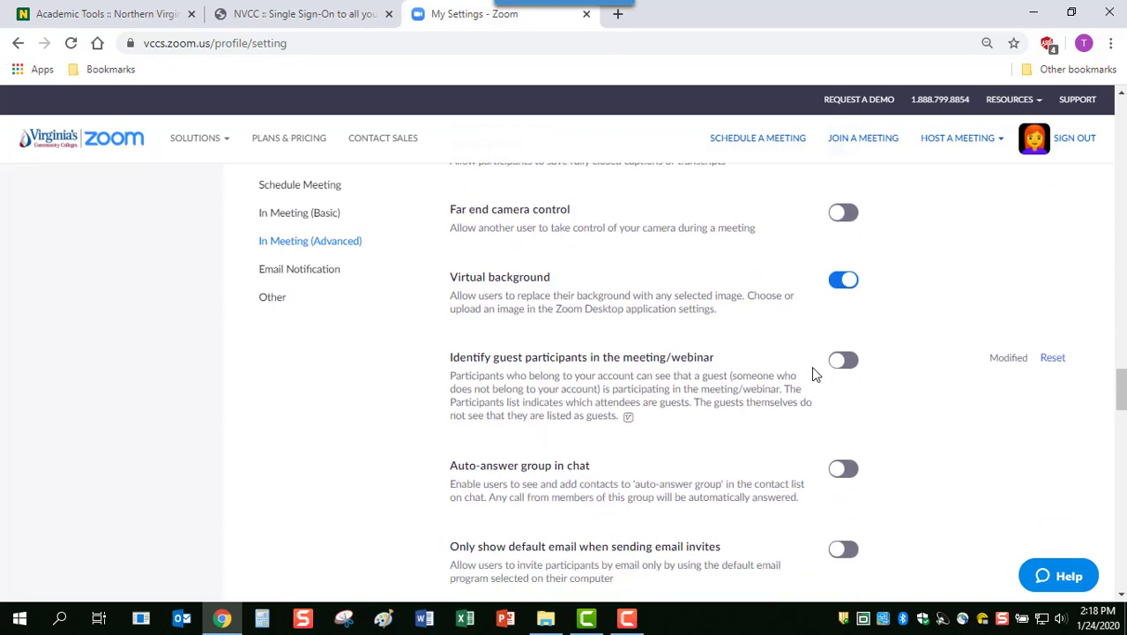
scroll(813, 370, "down", 3)
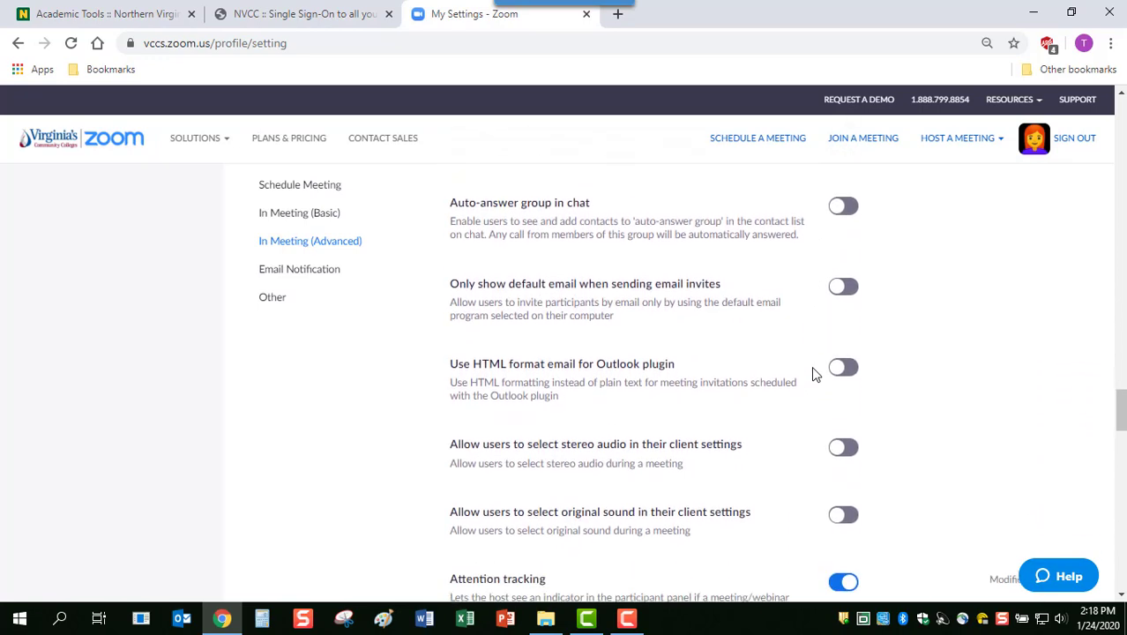
scroll(812, 373, "down", 3)
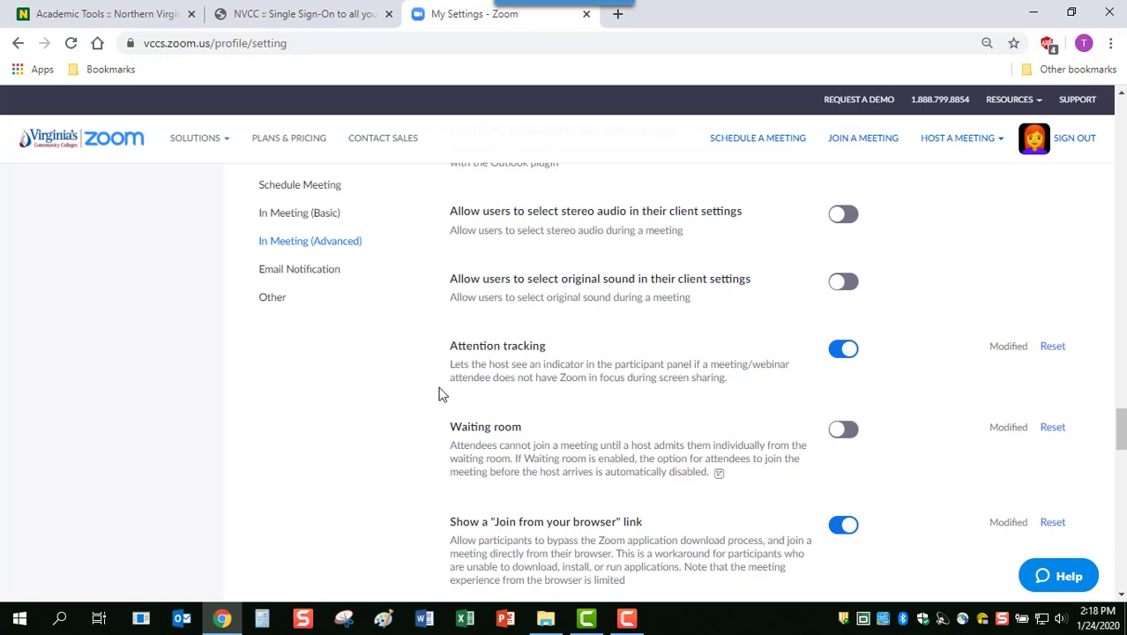
scroll(442, 394, "down", 1)
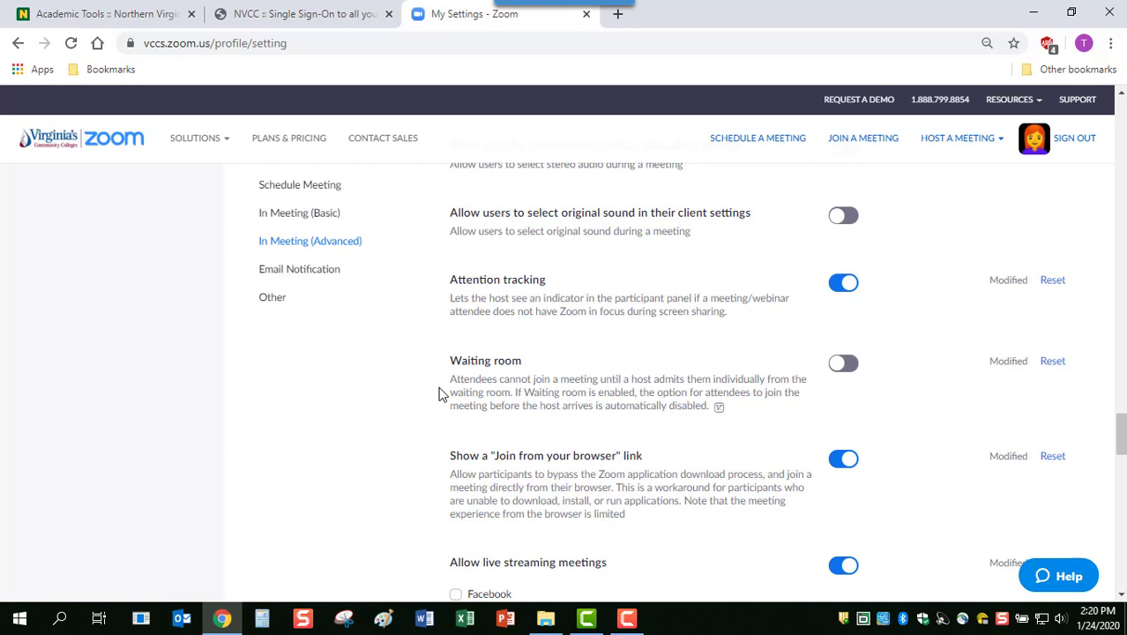
scroll(441, 394, "down", 1)
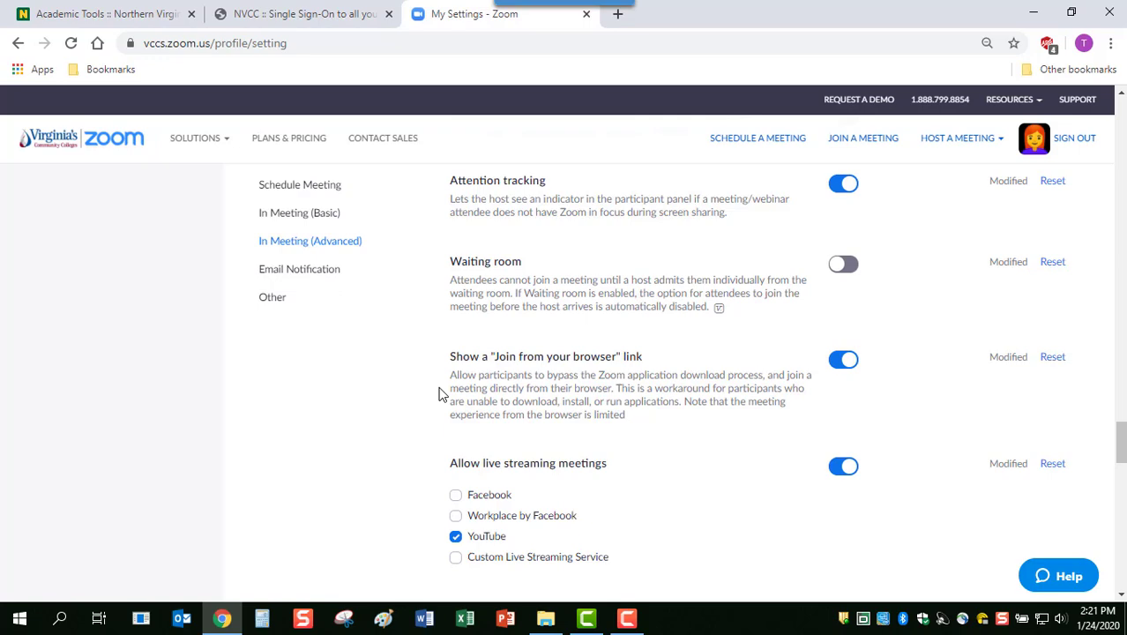
scroll(441, 393, "up", 15)
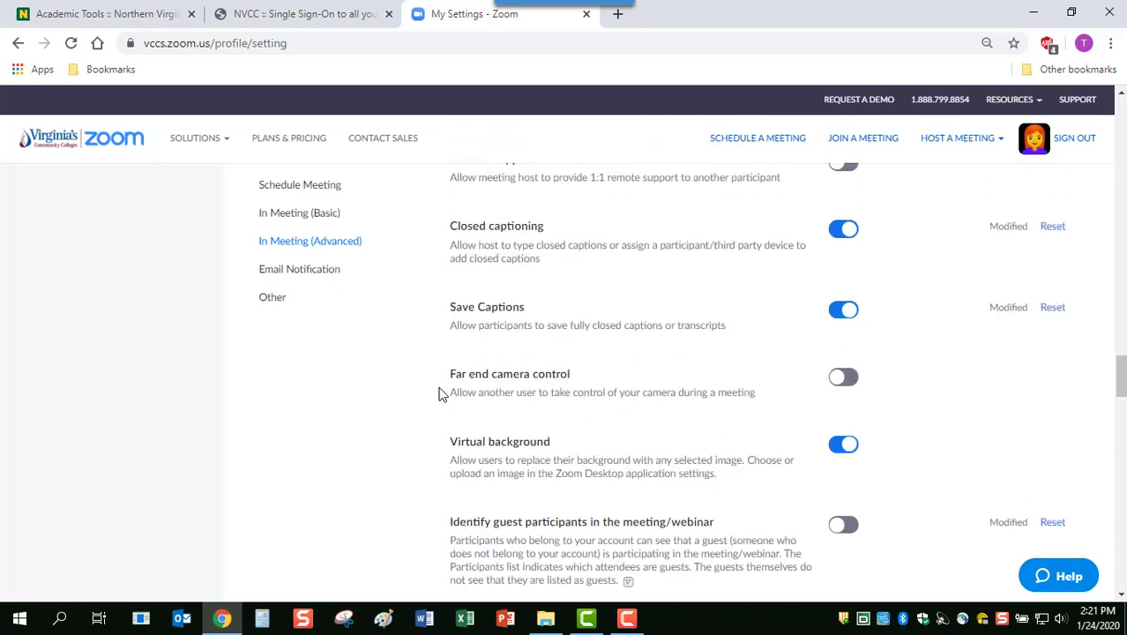
scroll(441, 393, "up", 20)
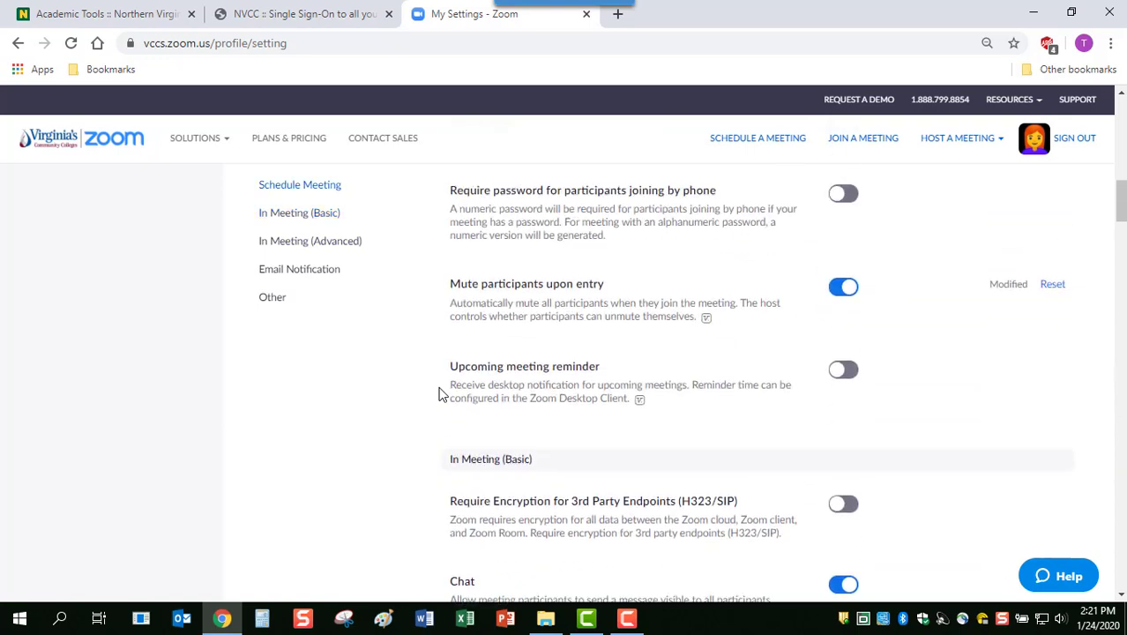
scroll(441, 394, "up", 5)
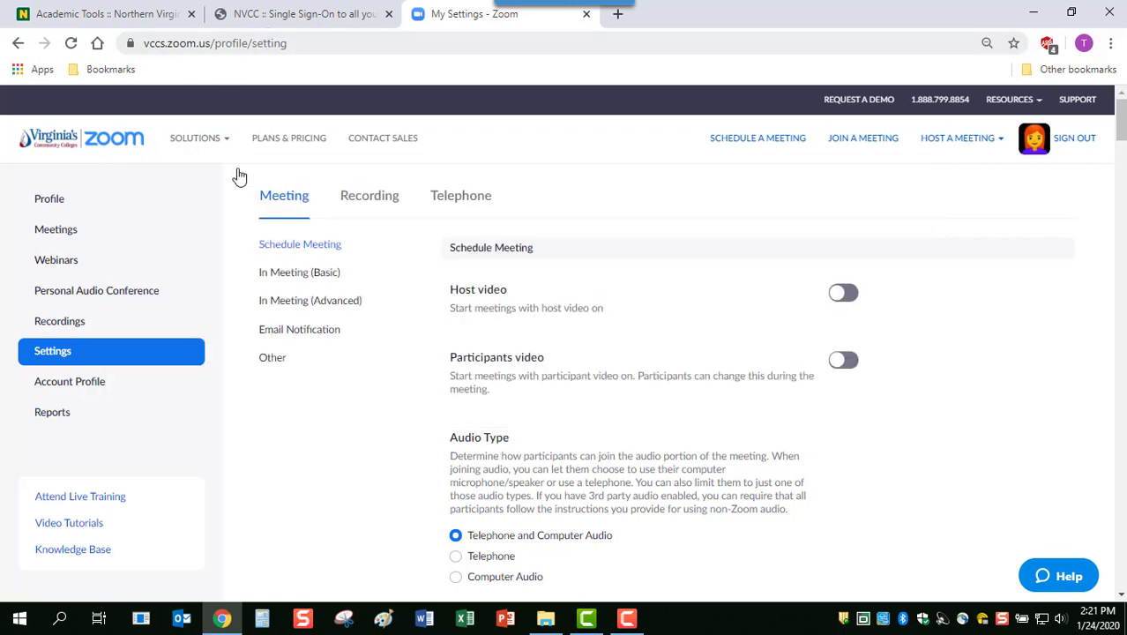
Start the Personal Meeting Room meeting and allow the browser to open Zoom Meetings
left_click(63, 236)
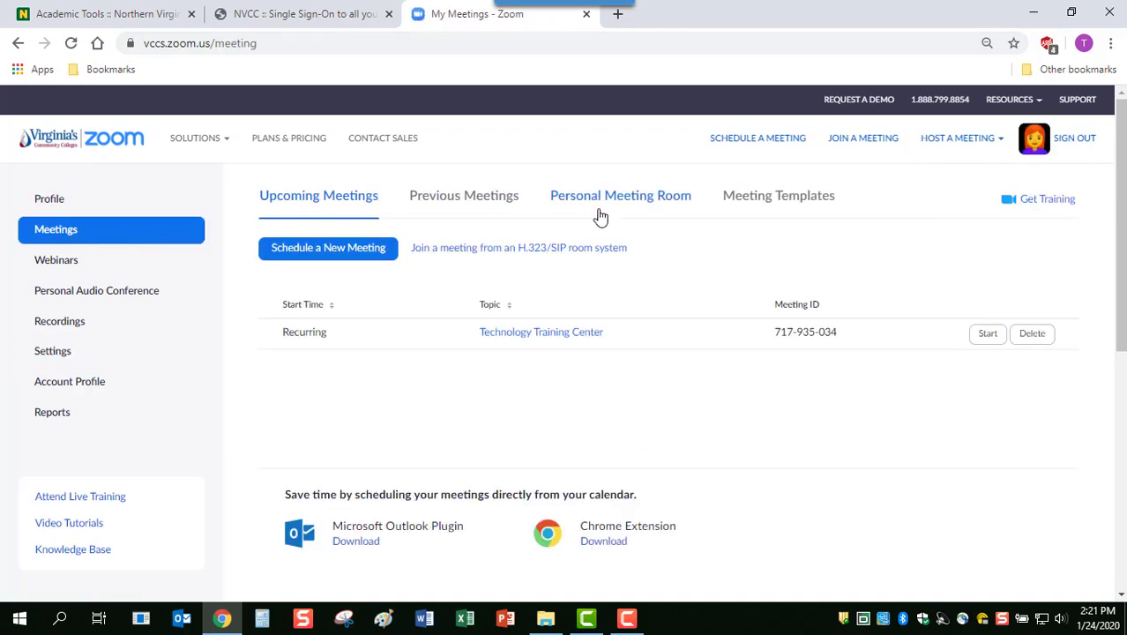
left_click(617, 206)
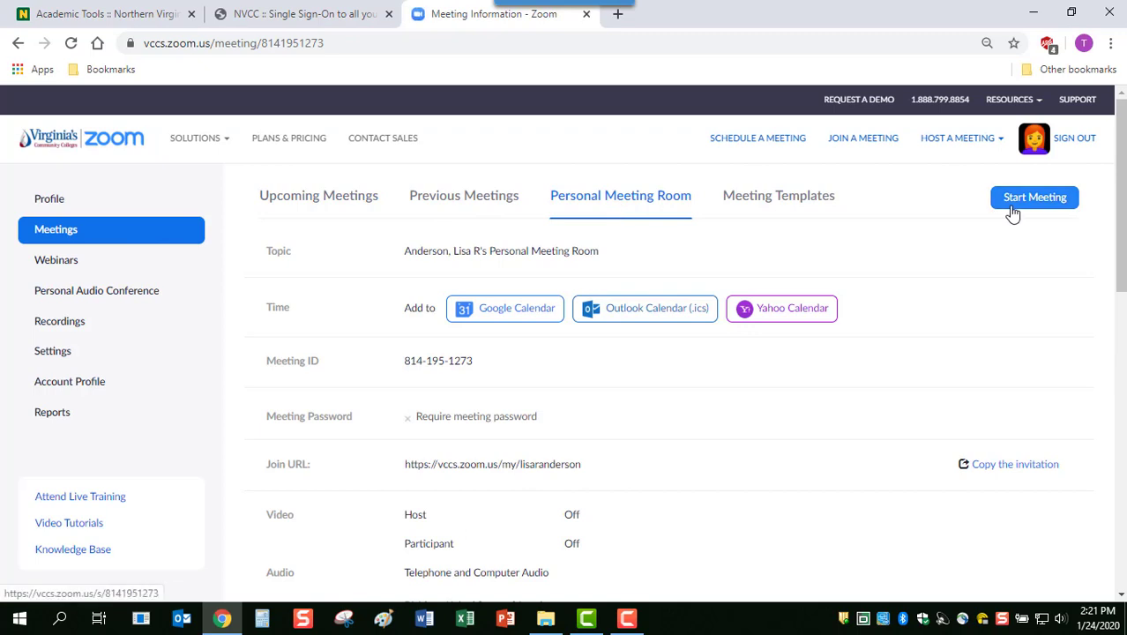
left_click(1028, 200)
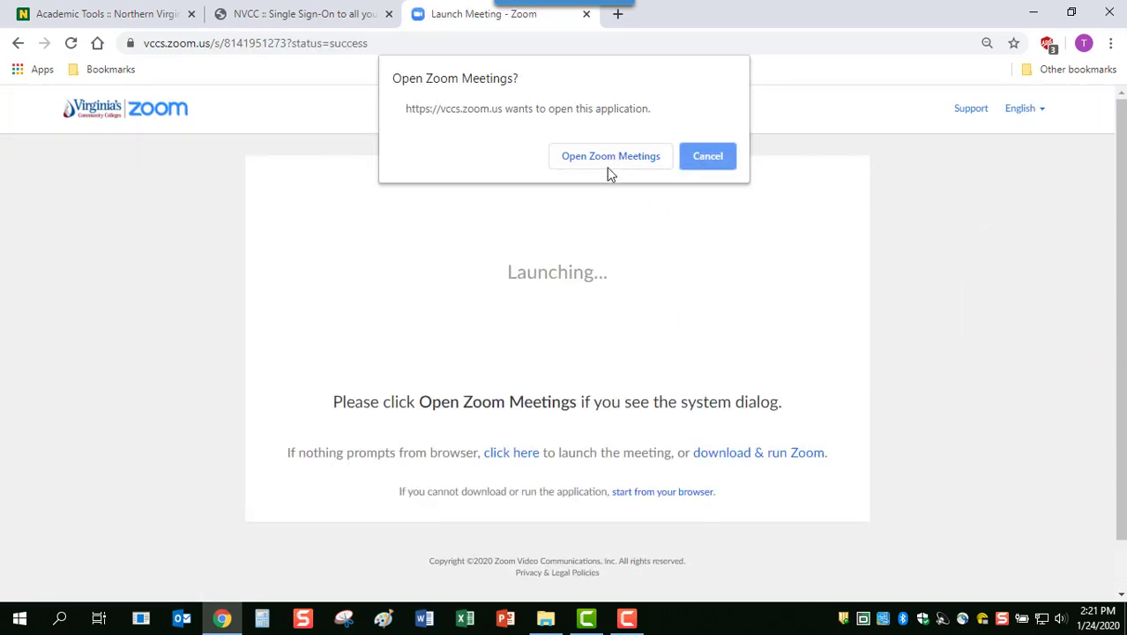
left_click(604, 158)
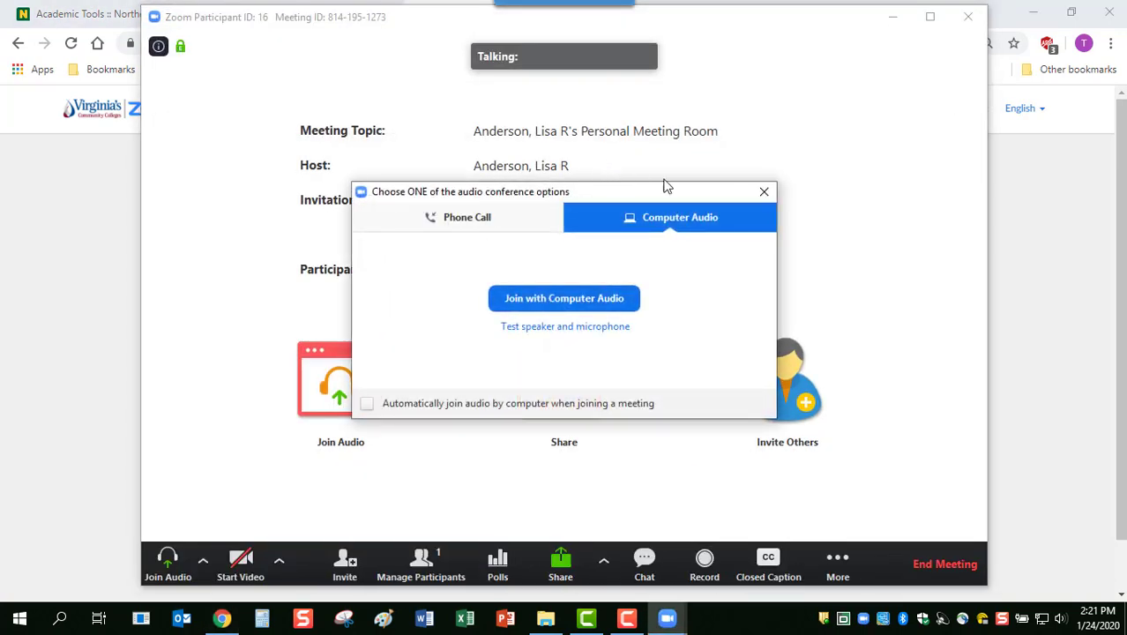
Close the audio conference options dialog without joining audio
left_click(764, 192)
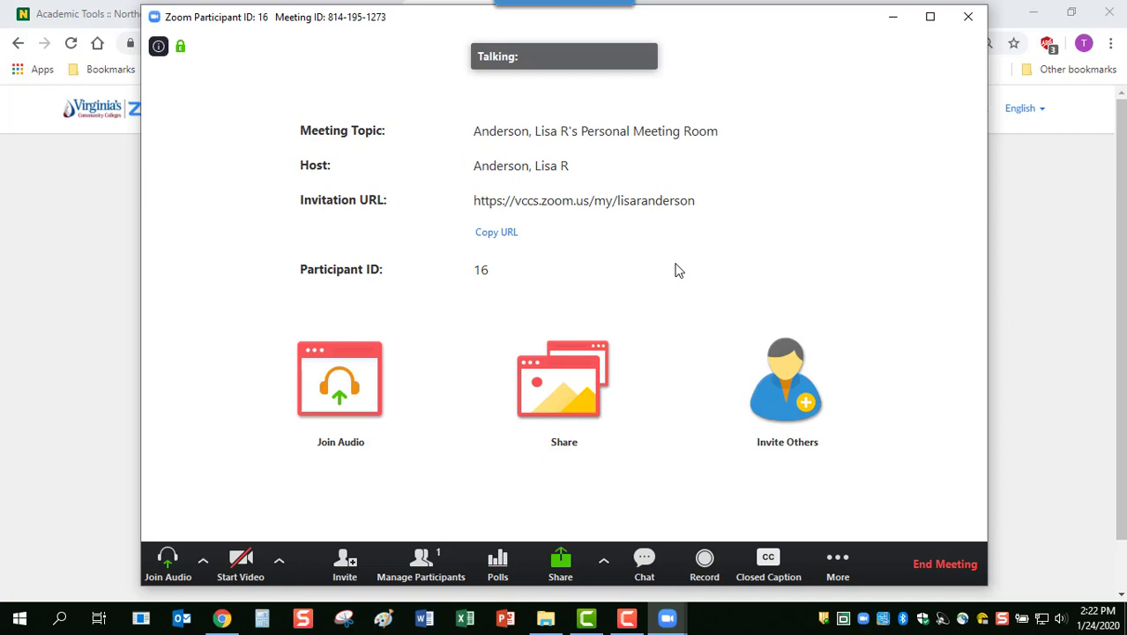
Open the Participants panel showing the host as the only participant
left_click(421, 561)
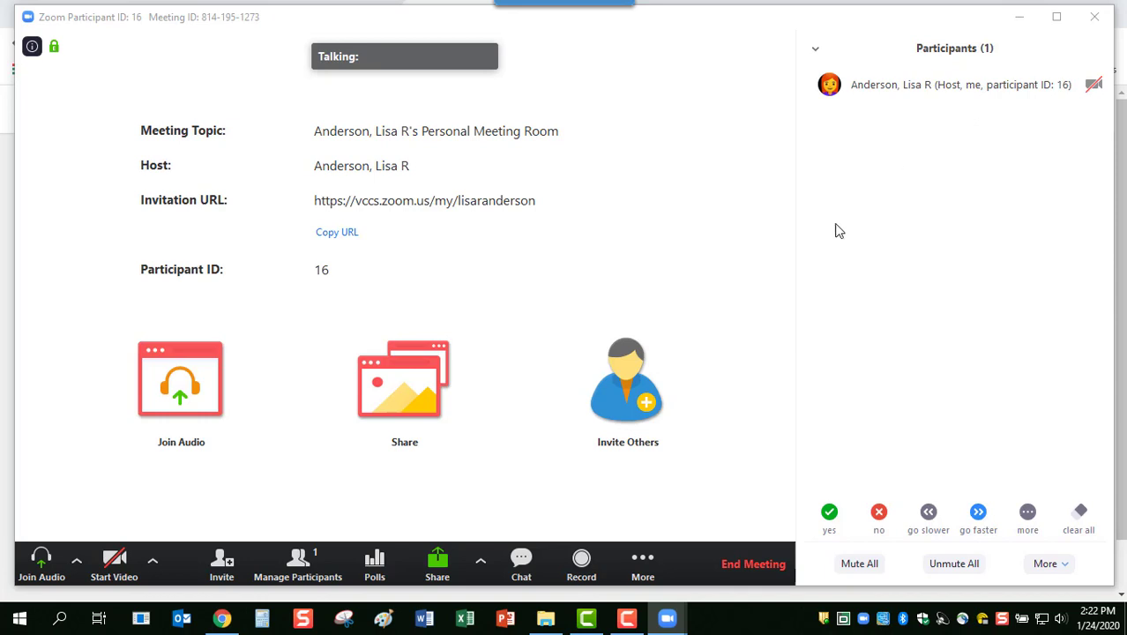
Open the Zoom Group Chat panel for the meeting
left_click(521, 564)
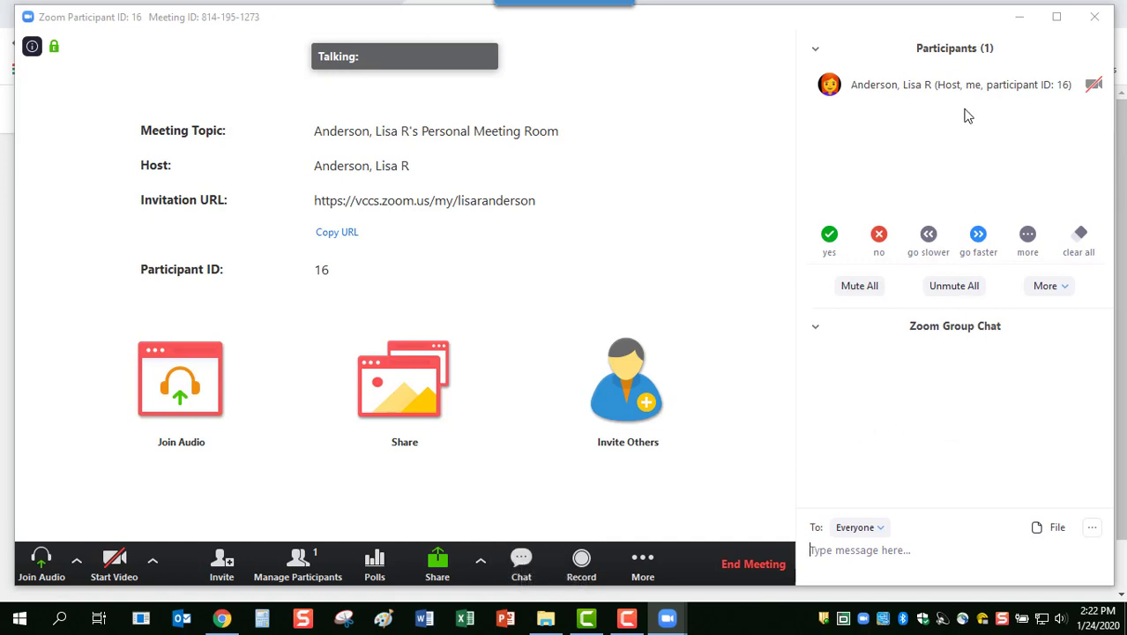
mouse_move(930, 84)
Send 8.5x11-Handout-3-232x300.jpg to the group chat, then minimize the meeting window
left_click(1055, 533)
left_click(1037, 529)
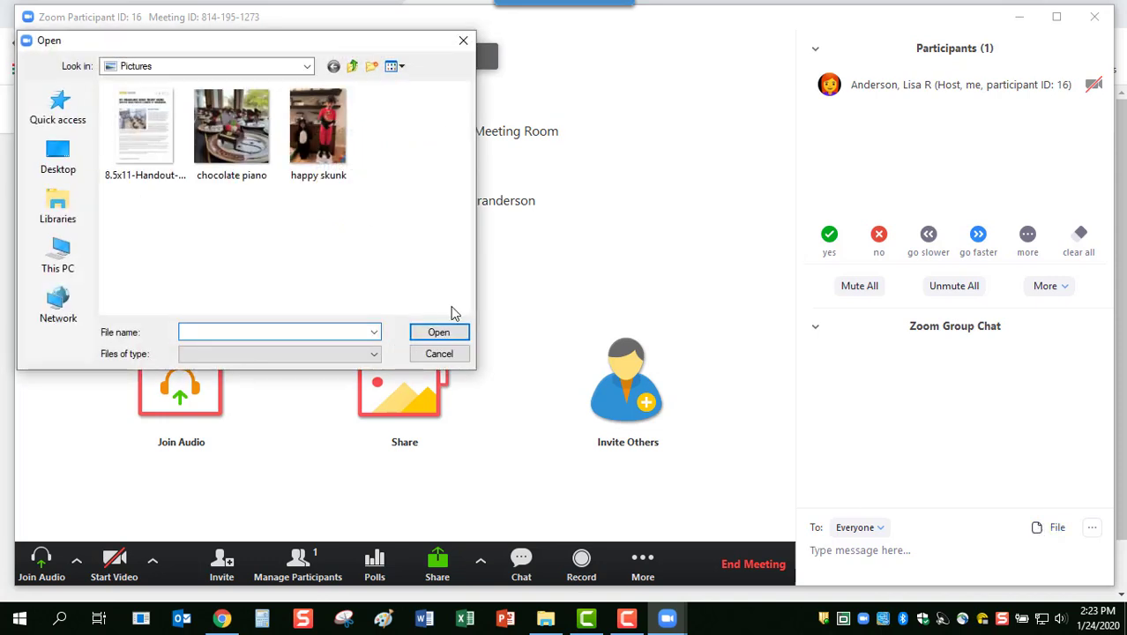
left_click(139, 139)
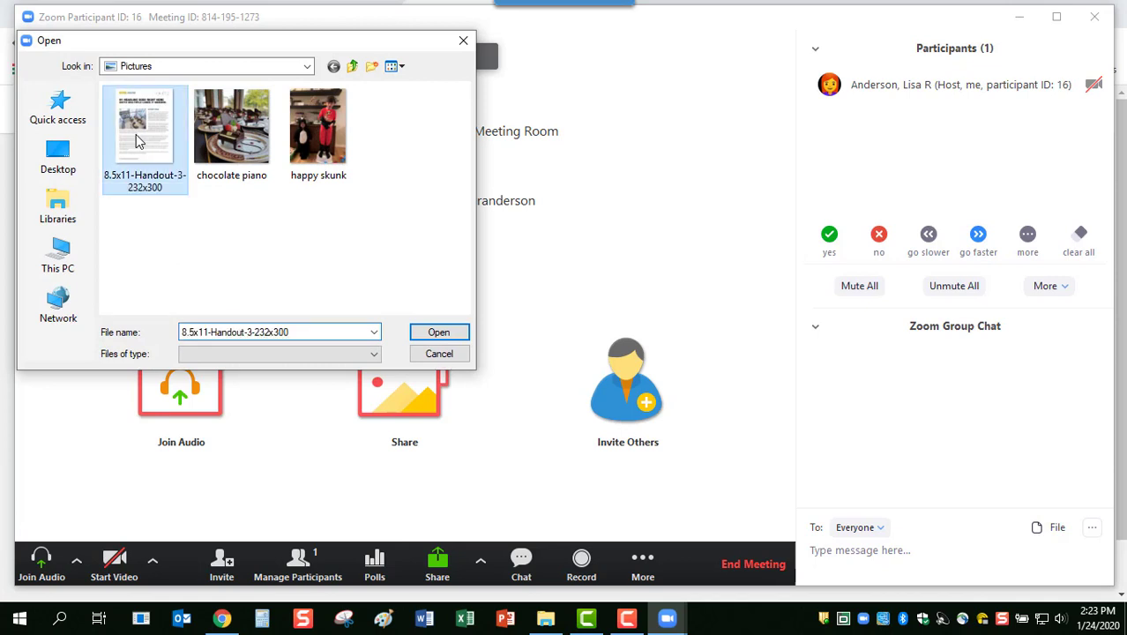
left_click(434, 332)
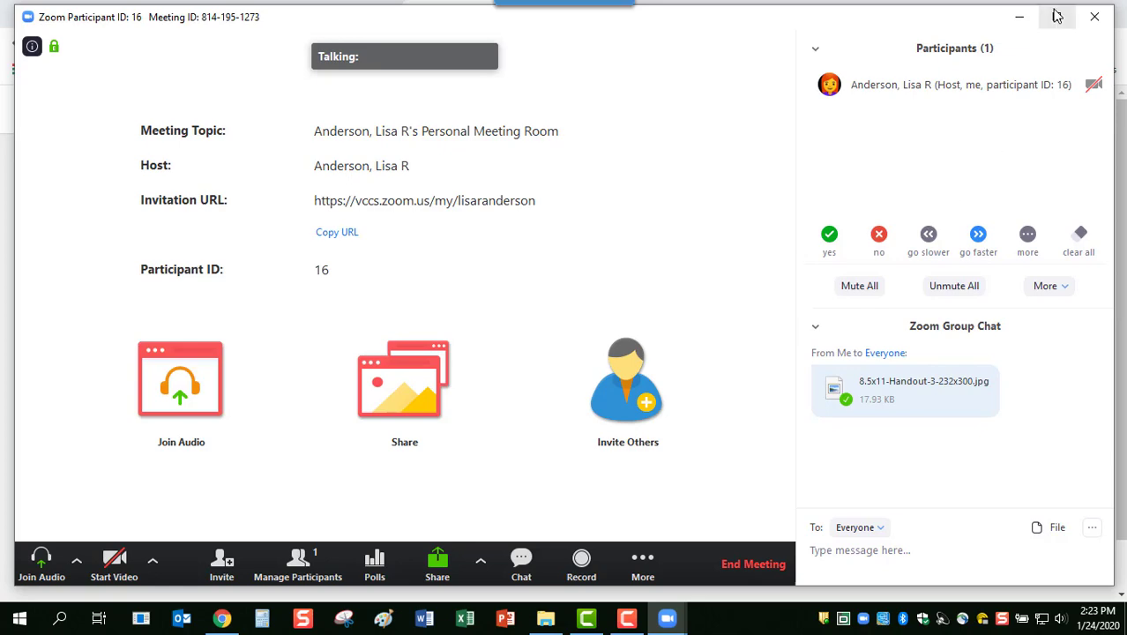
left_click(1019, 19)
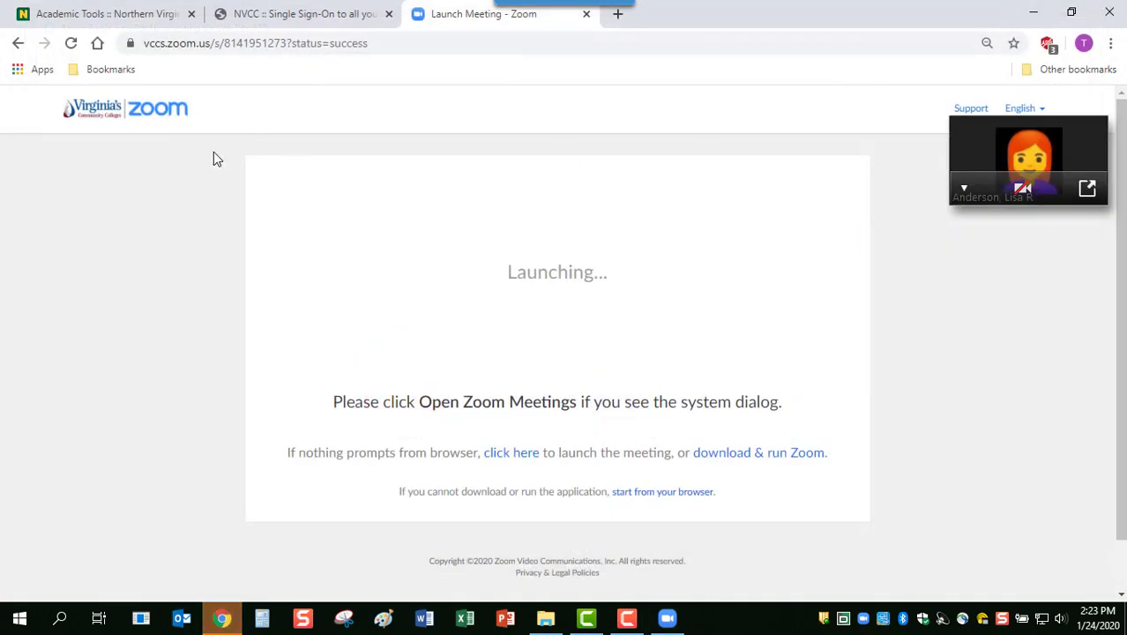
Go back in the browser and show the Upcoming Meetings list with the Technology Training Center meeting
left_click(17, 47)
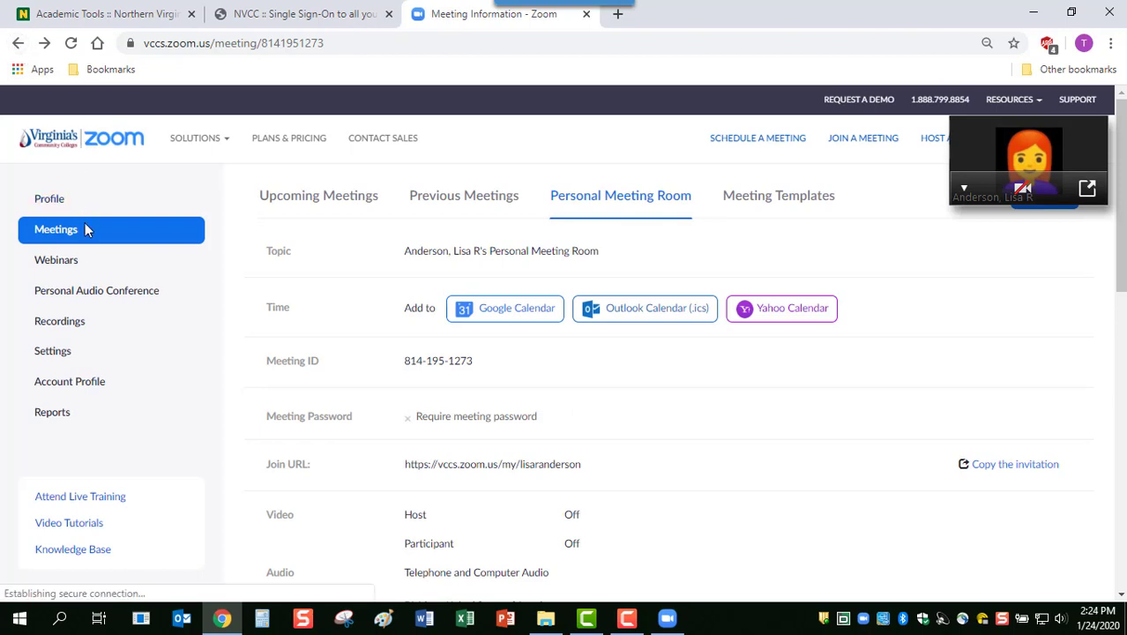
left_click(314, 202)
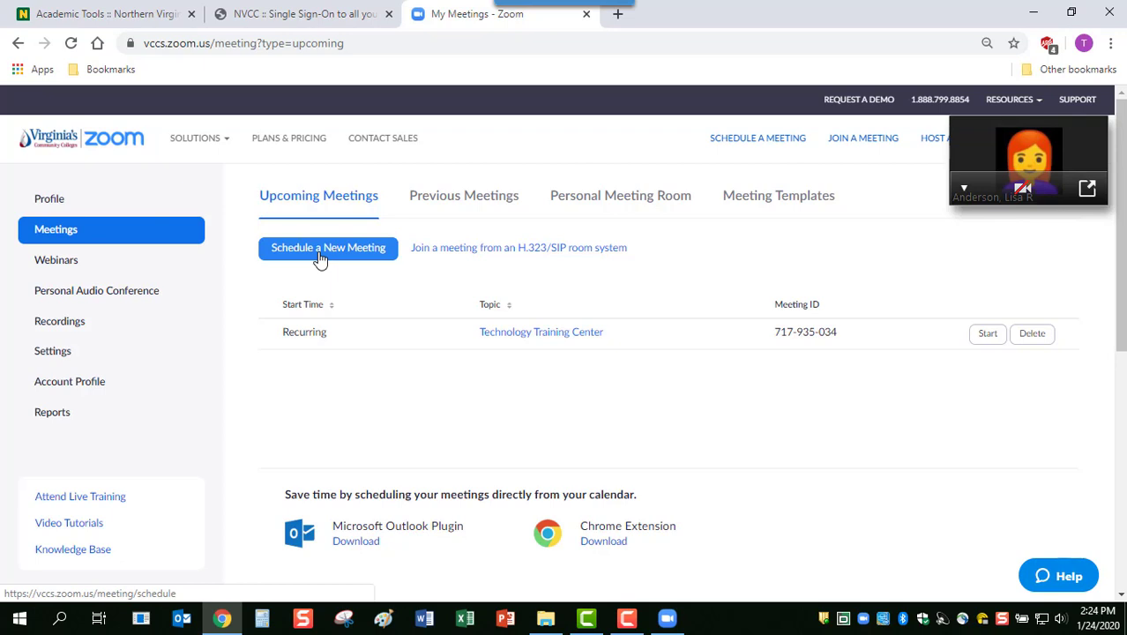
Start a new scheduled meeting and enter a colleague's e-mail address as Alternative Host
left_click(320, 255)
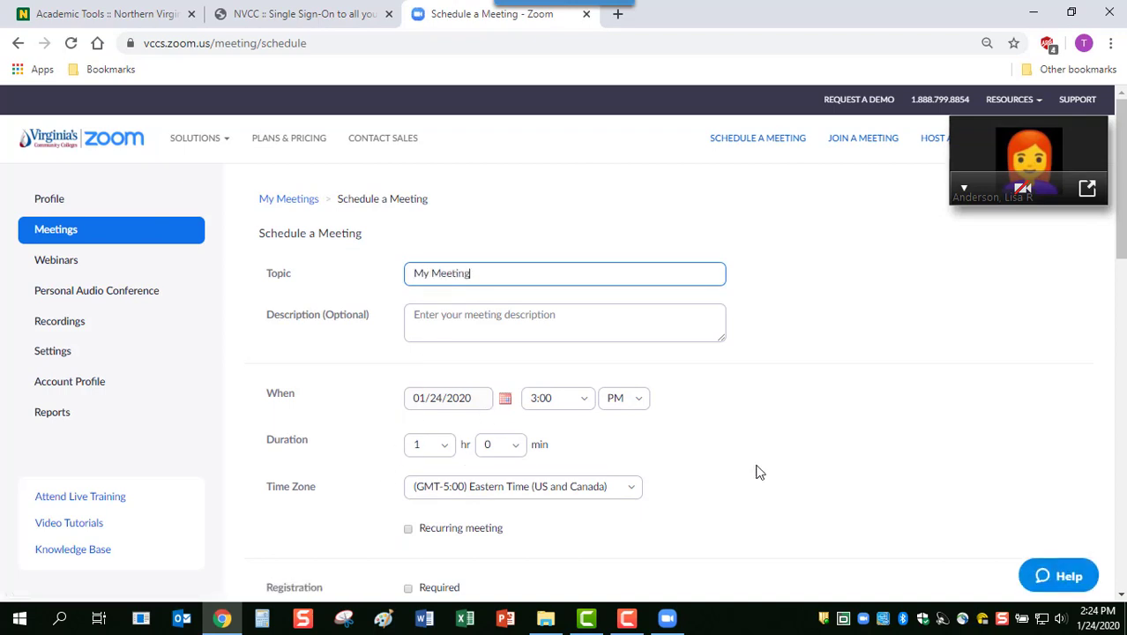
left_click_drag(1119, 173, 1114, 436)
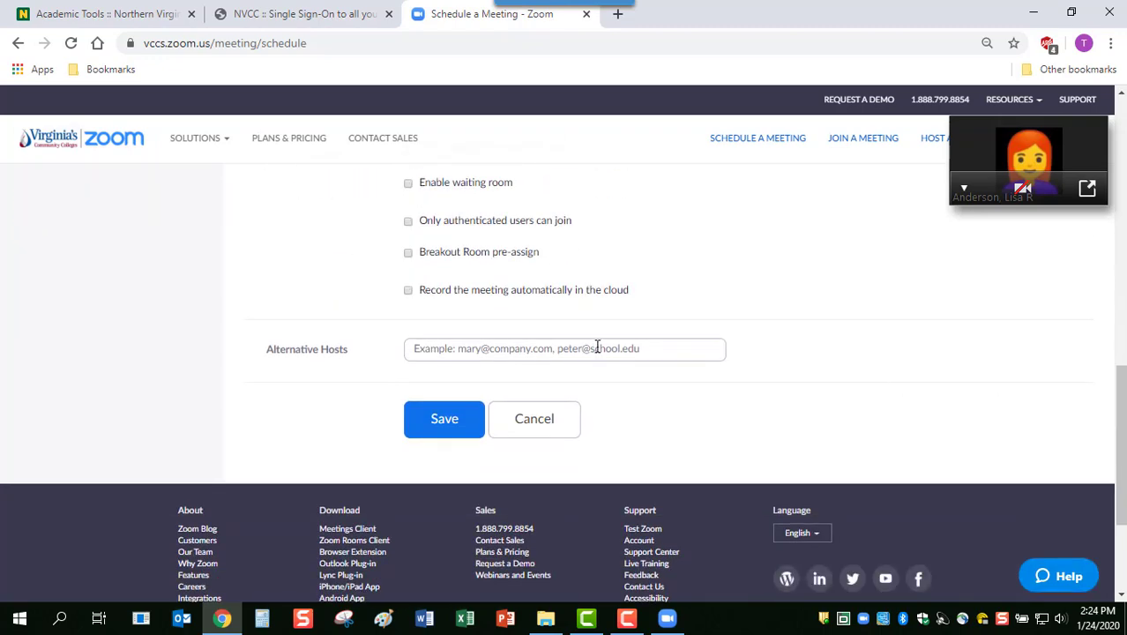
left_click(323, 358)
left_click(427, 348)
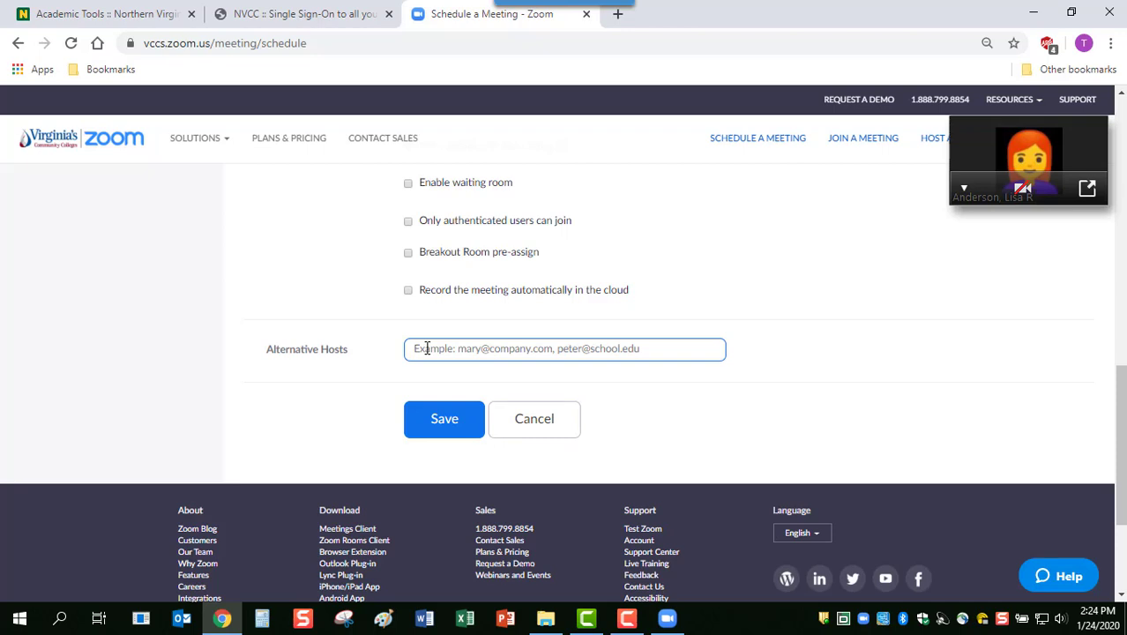
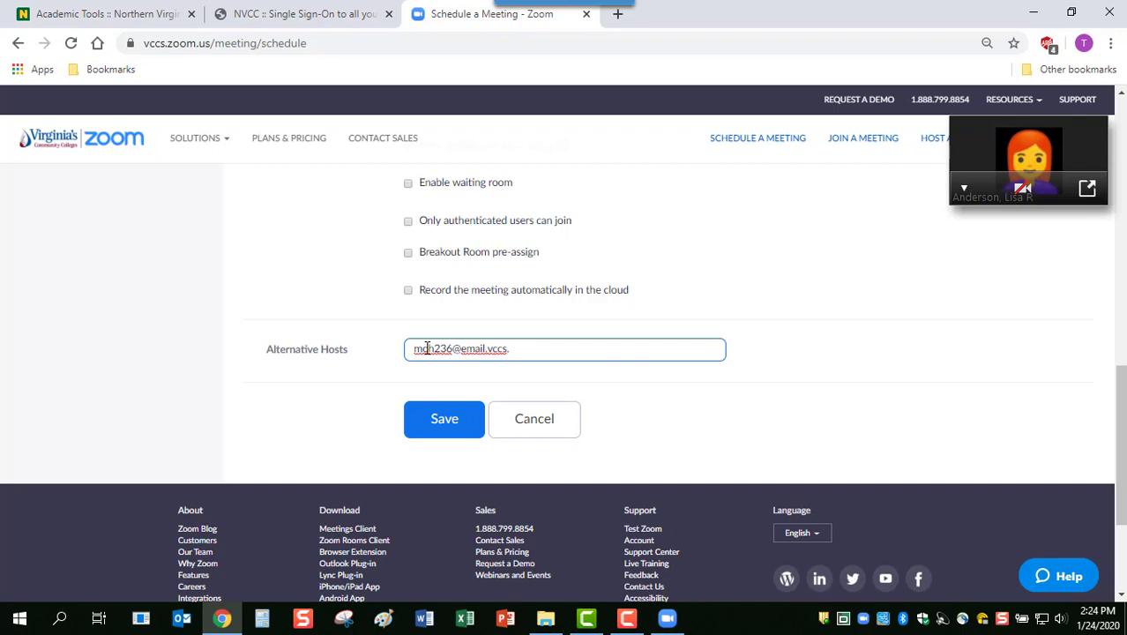
Restore the full Zoom meeting window from the mini view, showing participants and chat
left_click(668, 620)
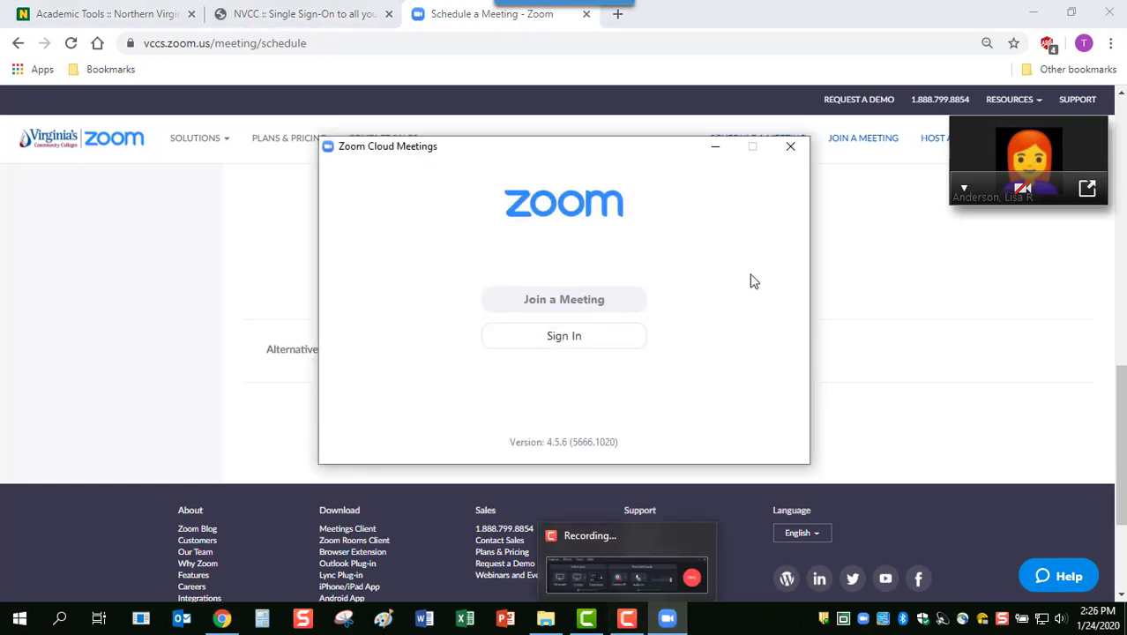
left_click(1032, 13)
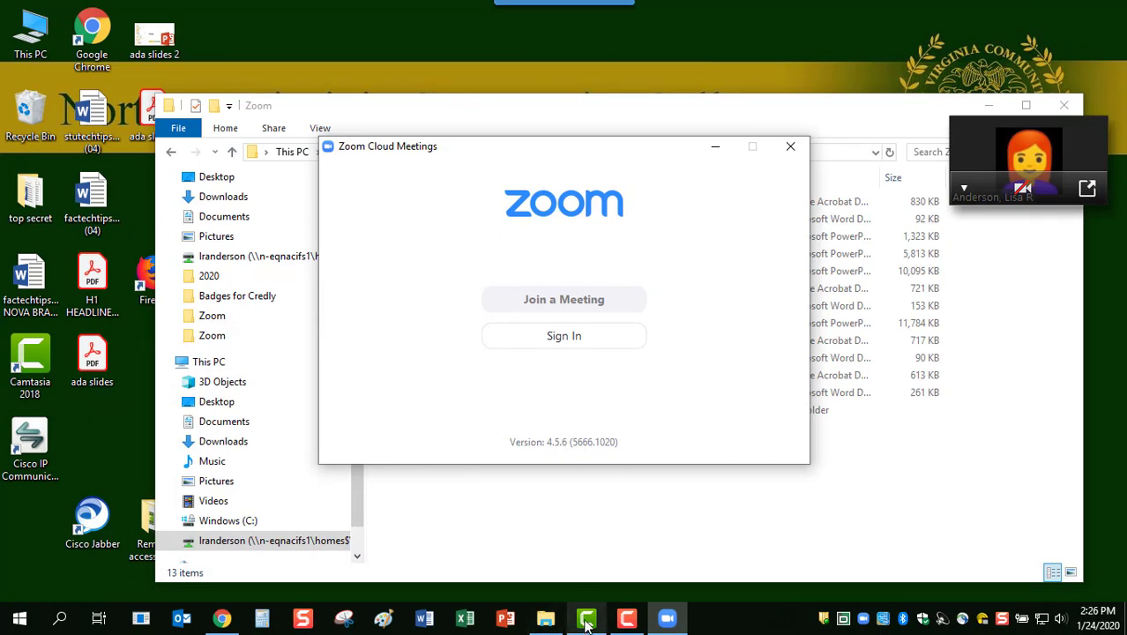
left_click(224, 619)
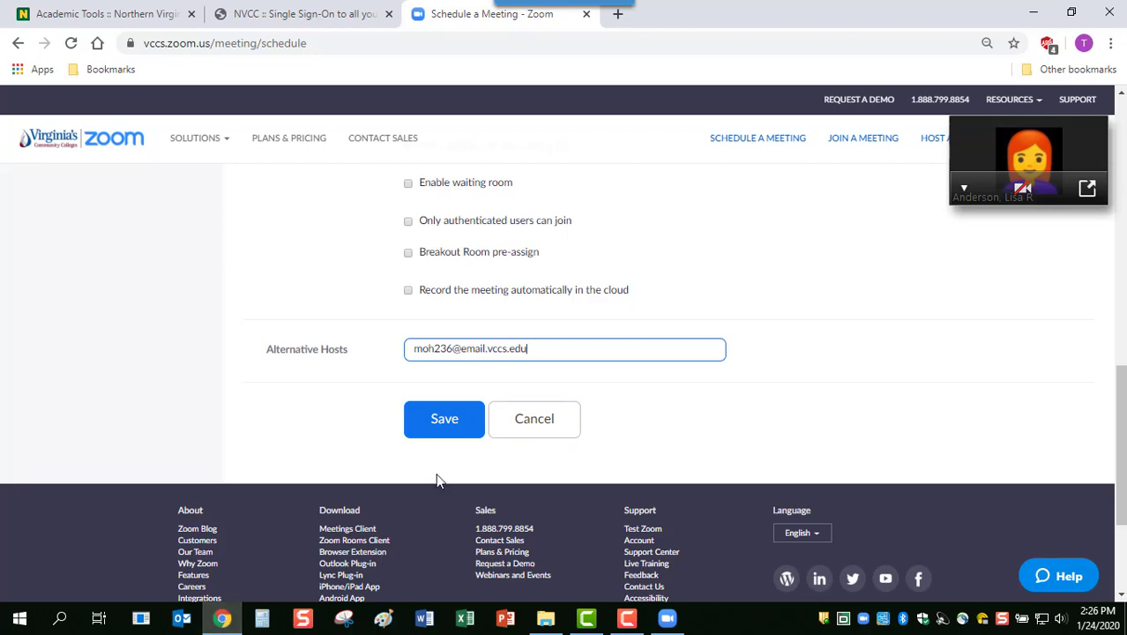
left_click(1088, 188)
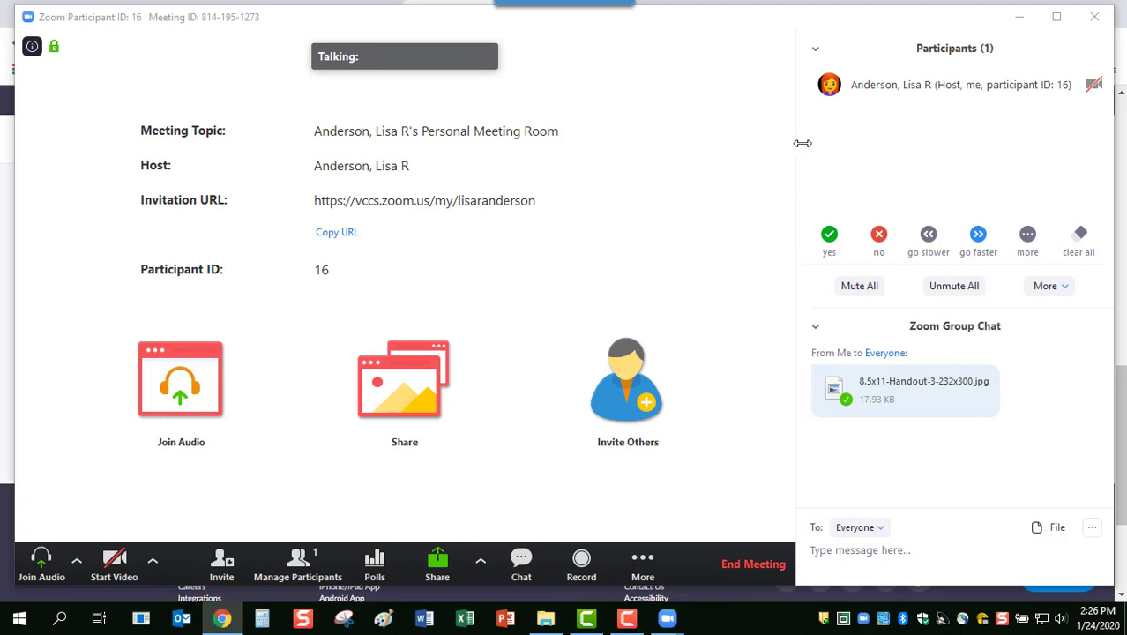
mouse_move(913, 106)
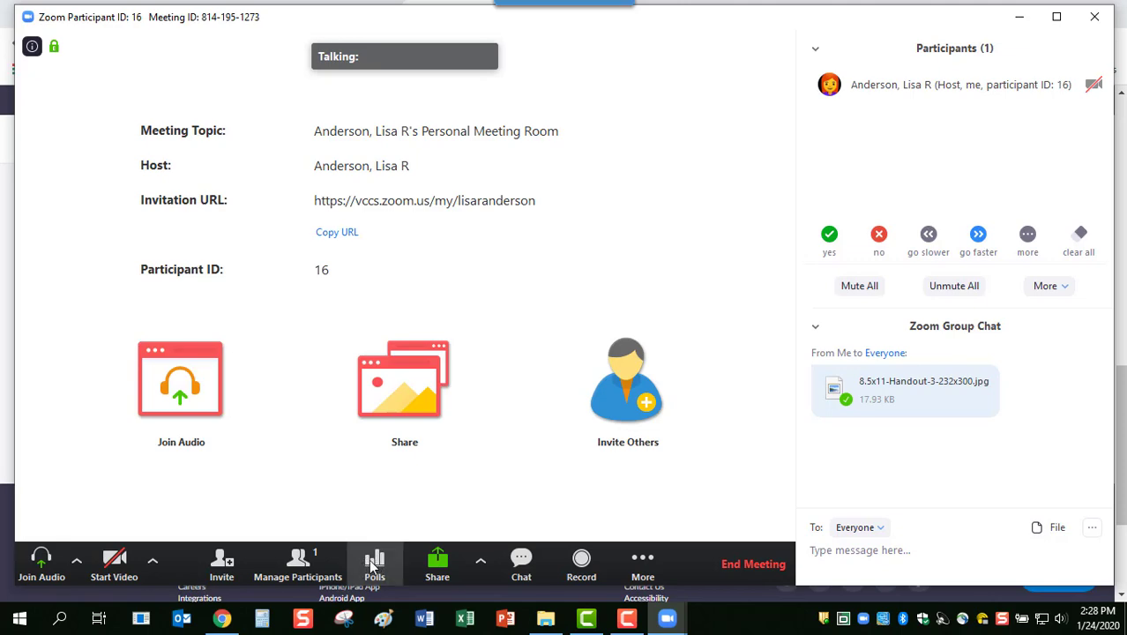
Open Polls and choose 'Polling 1: Zoom poll' from the list of available polls
left_click(373, 566)
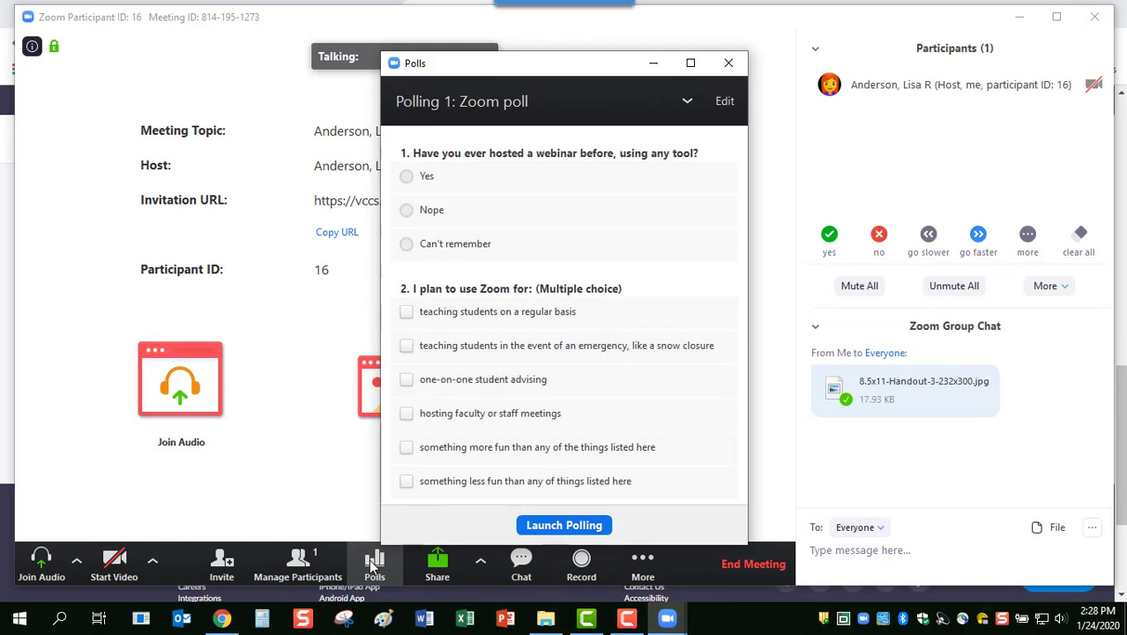
left_click(687, 101)
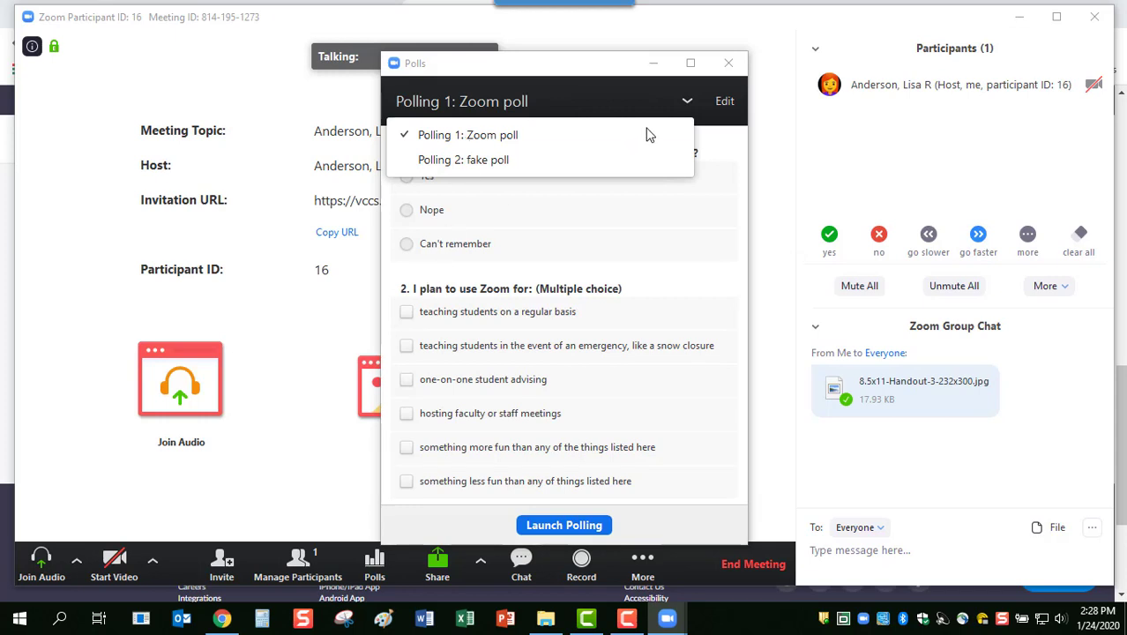
left_click(685, 103)
left_click(685, 103)
left_click(523, 145)
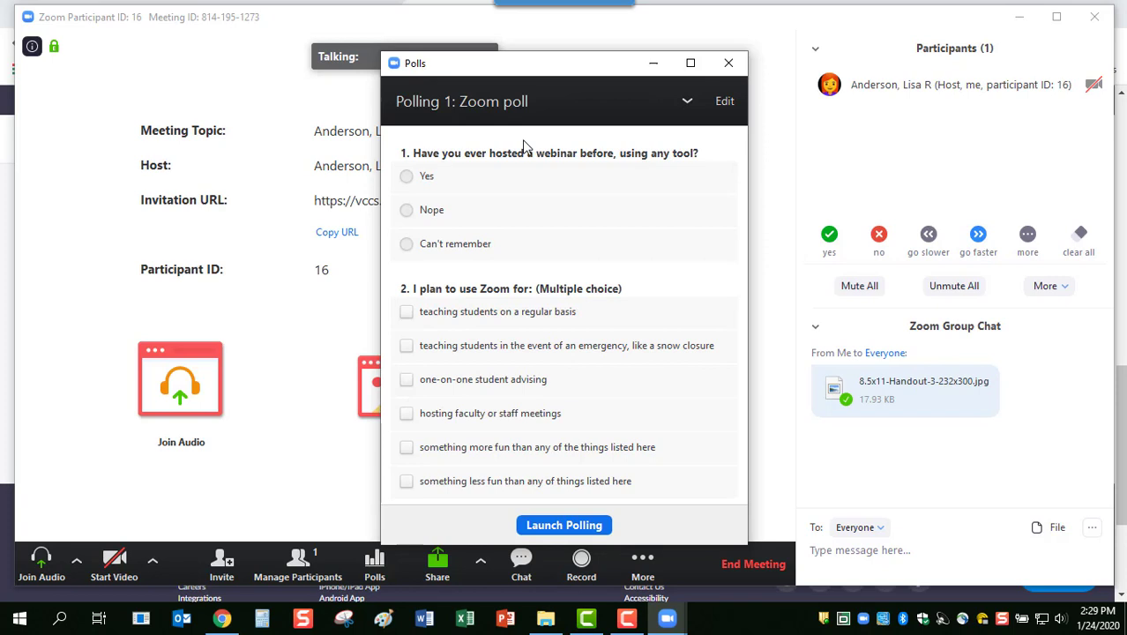
Launch the Zoom poll, end it at 0 votes, share its results, and close the window
left_click(553, 526)
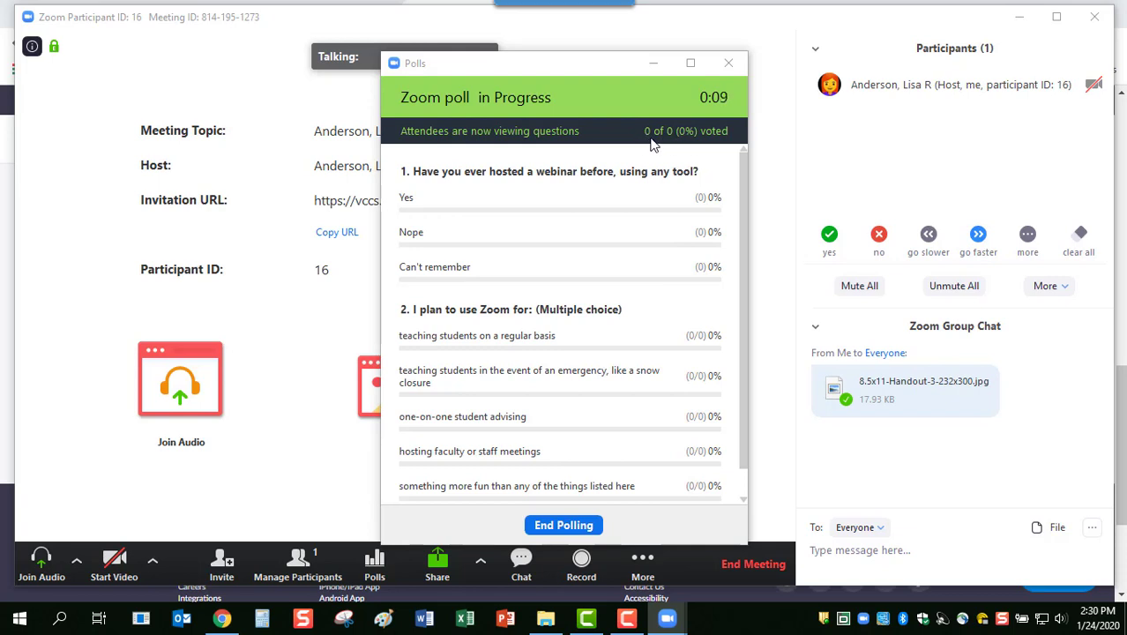
left_click(562, 523)
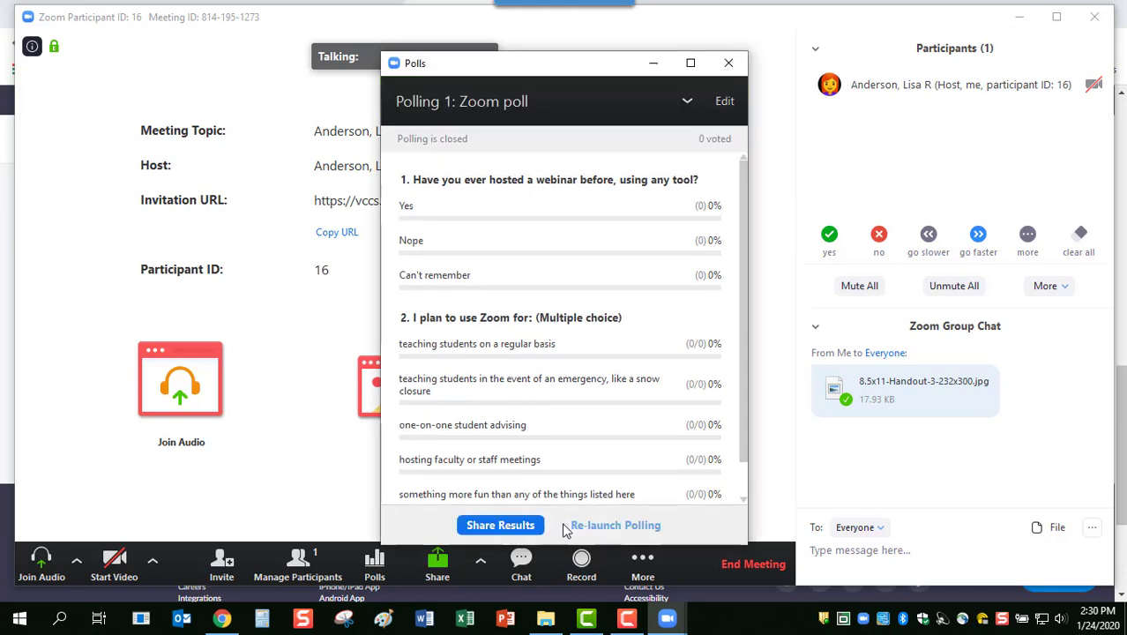
left_click(500, 526)
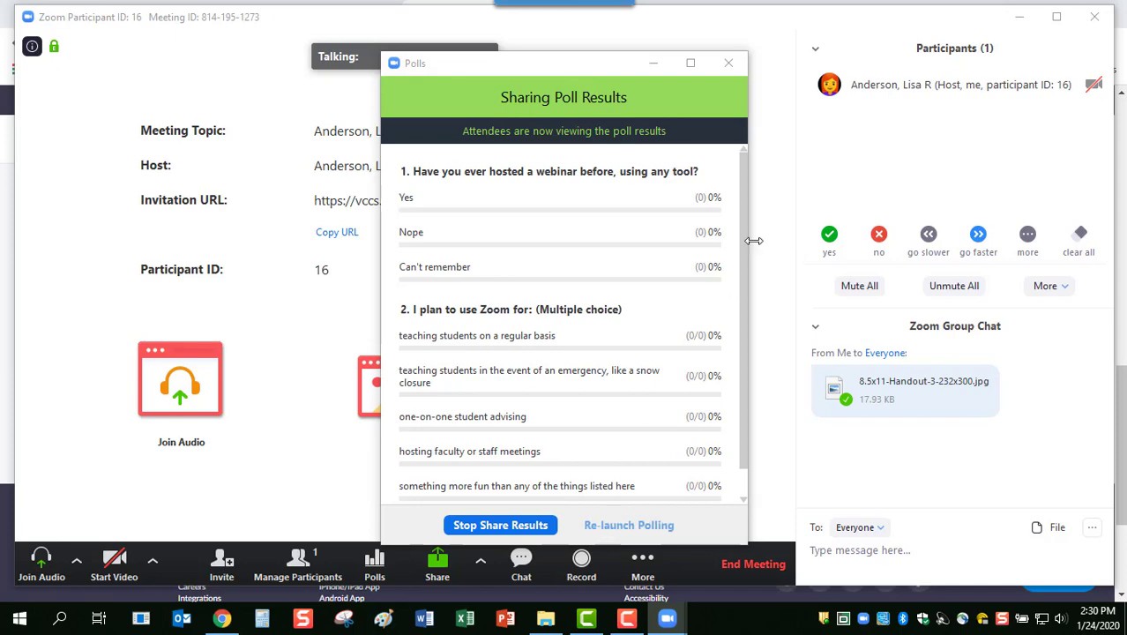
left_click(727, 69)
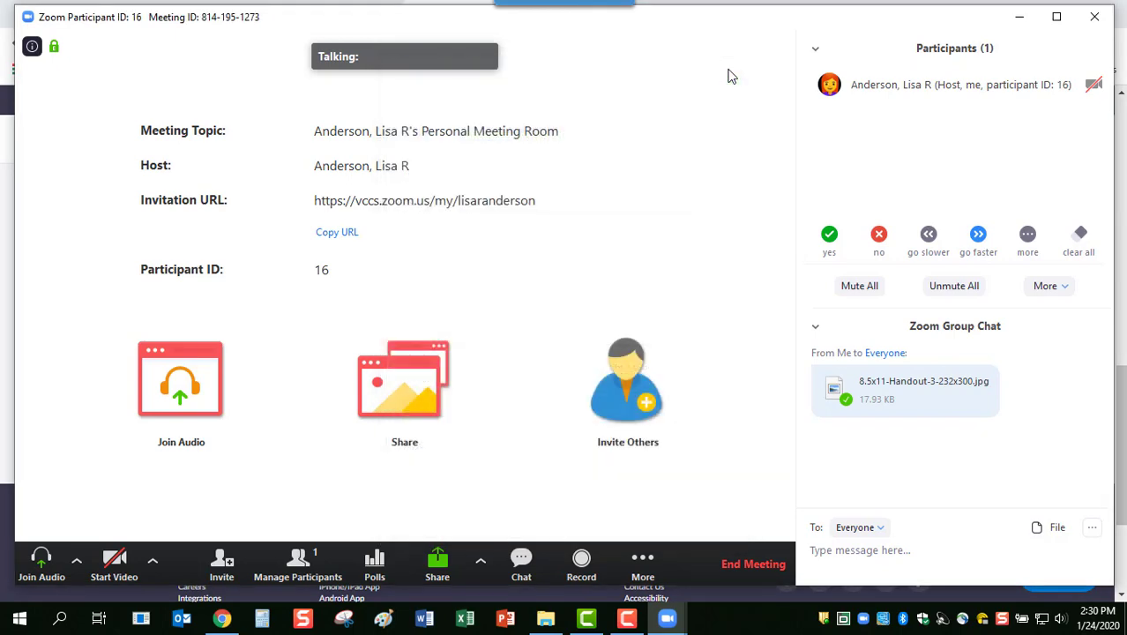
Switch back to the Zoom meeting window and close the group Chat panel
left_click(221, 618)
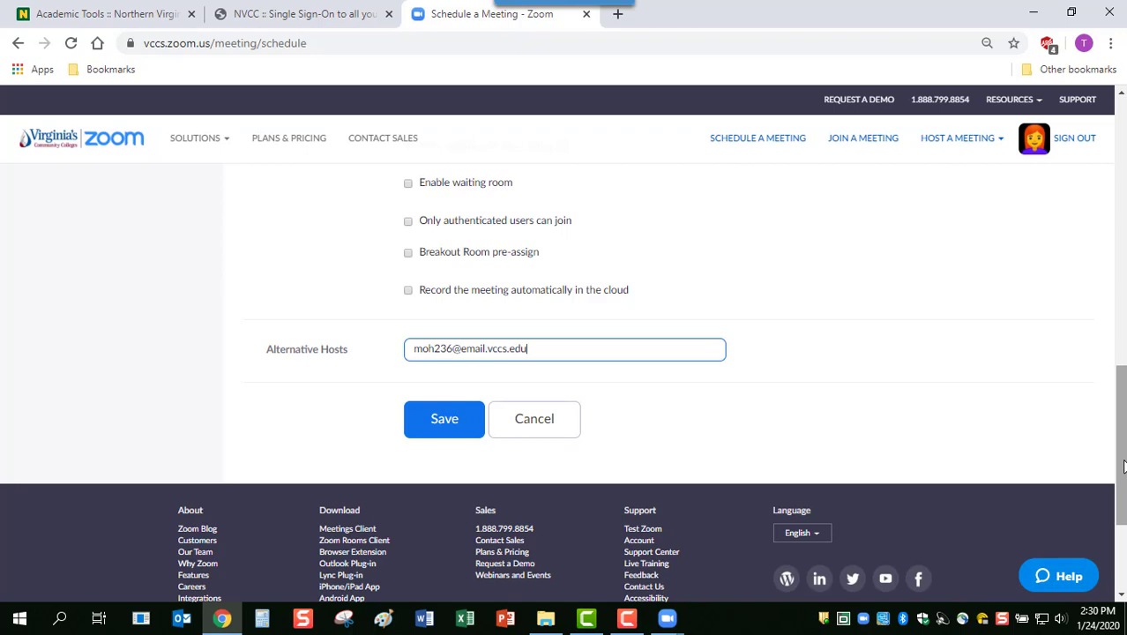
left_click(669, 620)
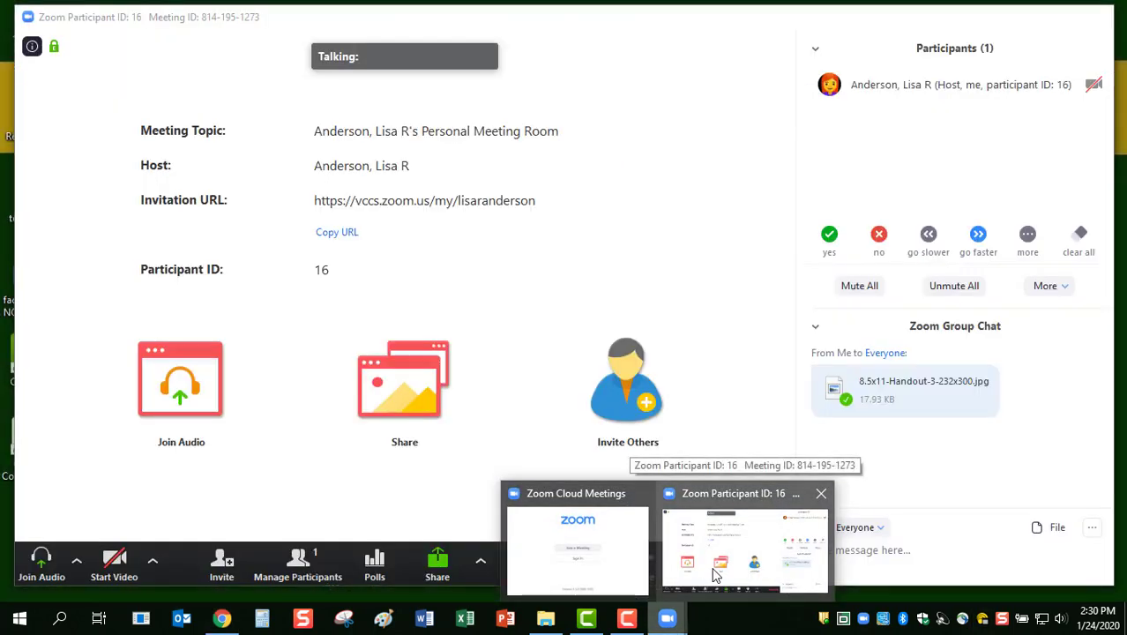
left_click(711, 569)
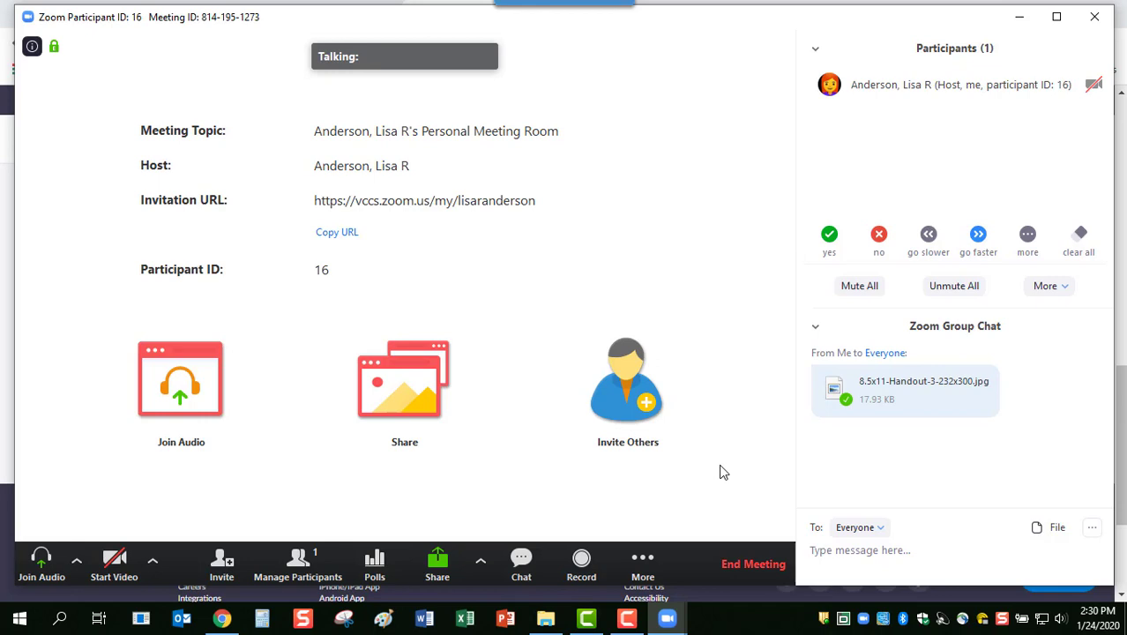
left_click(523, 564)
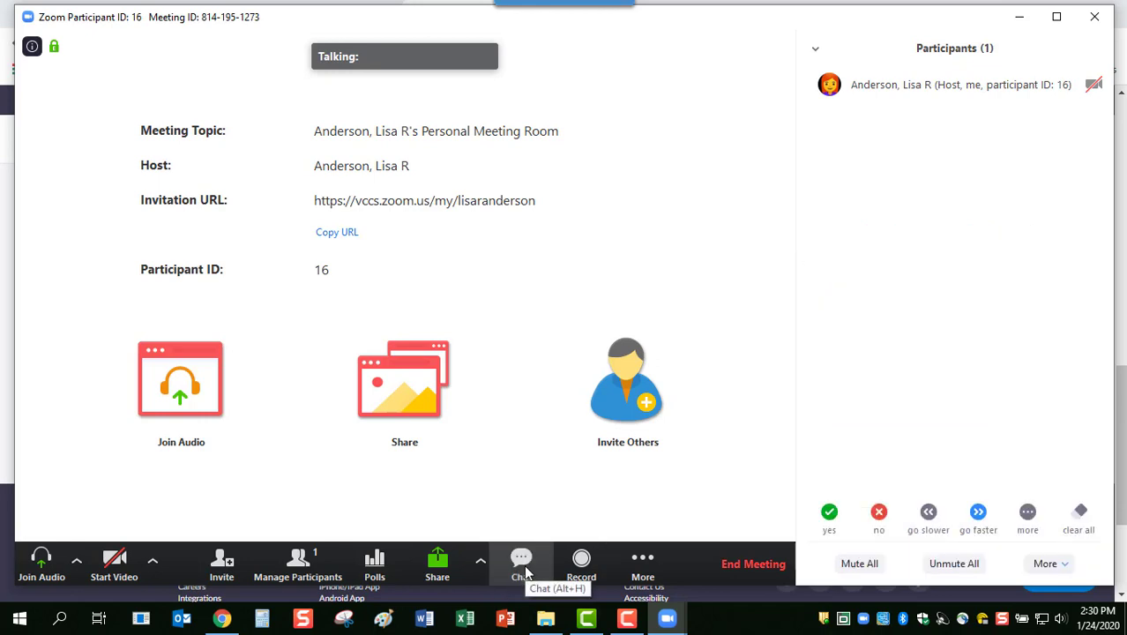
Toggle your nonverbal feedback between yes and no several times, ending on yes
left_click(923, 527)
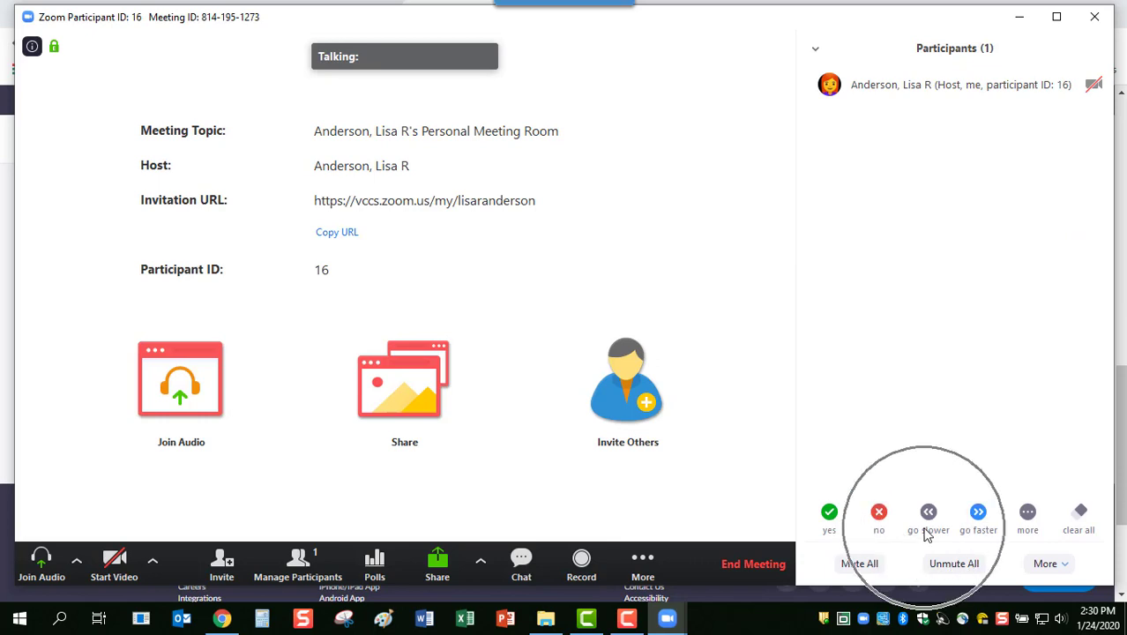
left_click(1027, 512)
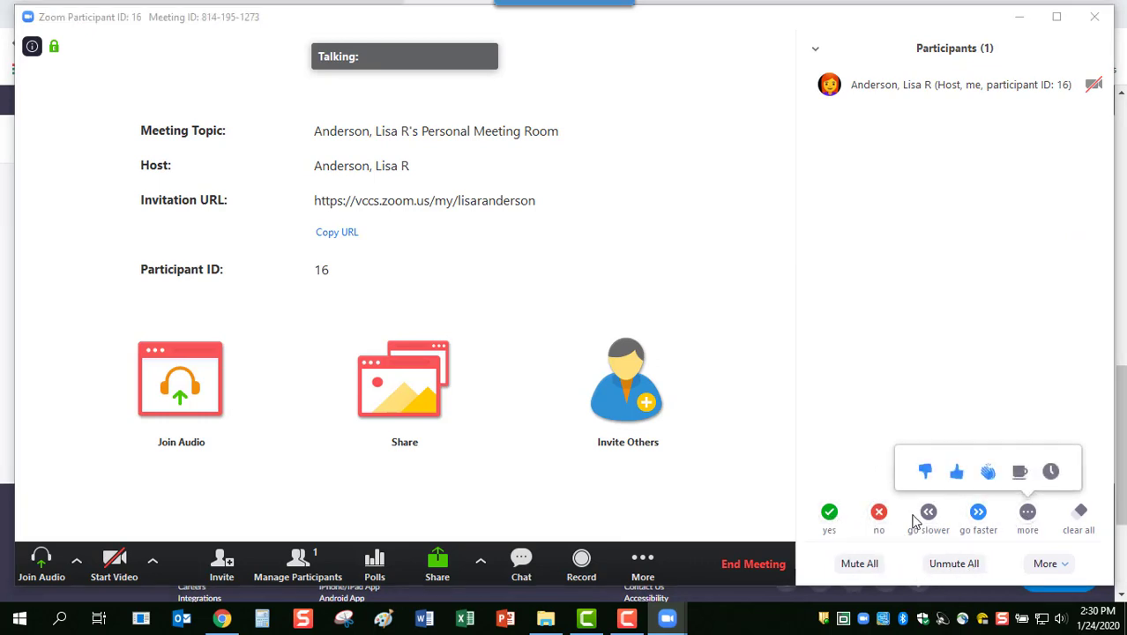
left_click(831, 517)
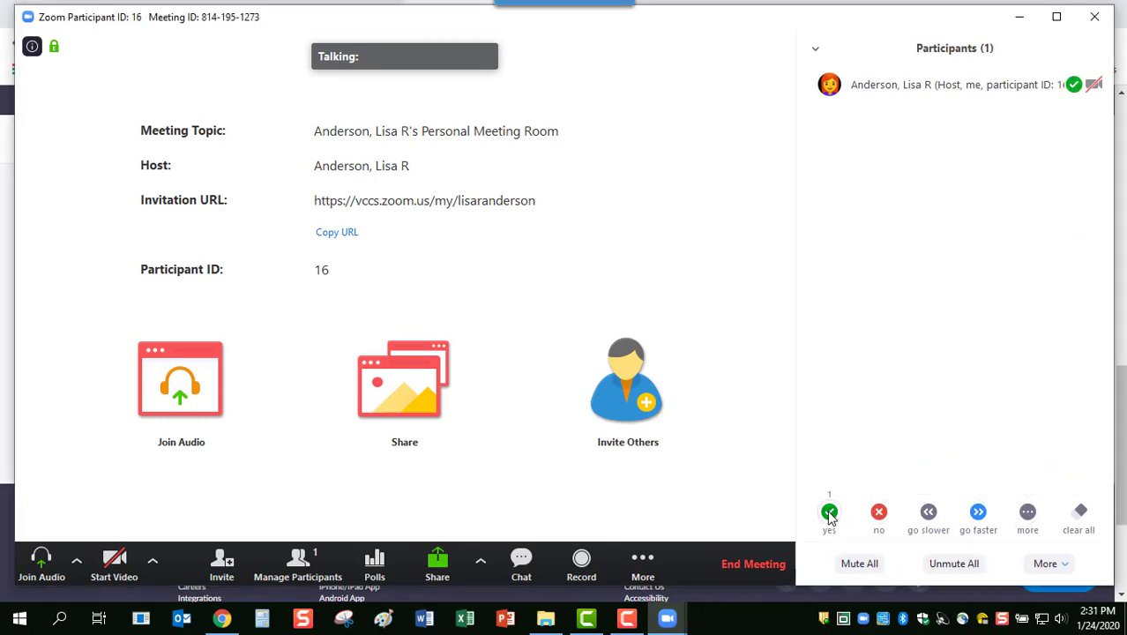
left_click(829, 518)
left_click(878, 519)
left_click(829, 518)
left_click(829, 517)
left_click(879, 518)
left_click(829, 519)
Clear the feedback, retry no and yes, then clear all feedback marks
left_click(1083, 516)
left_click(877, 516)
left_click(1081, 517)
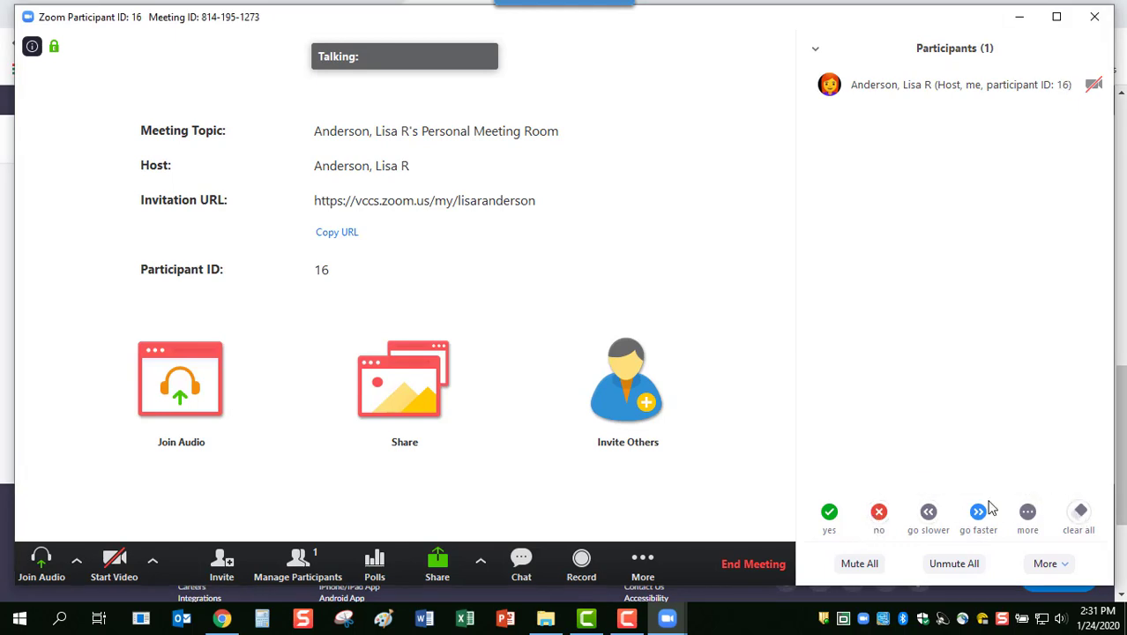
left_click(828, 512)
left_click(1081, 511)
left_click(225, 622)
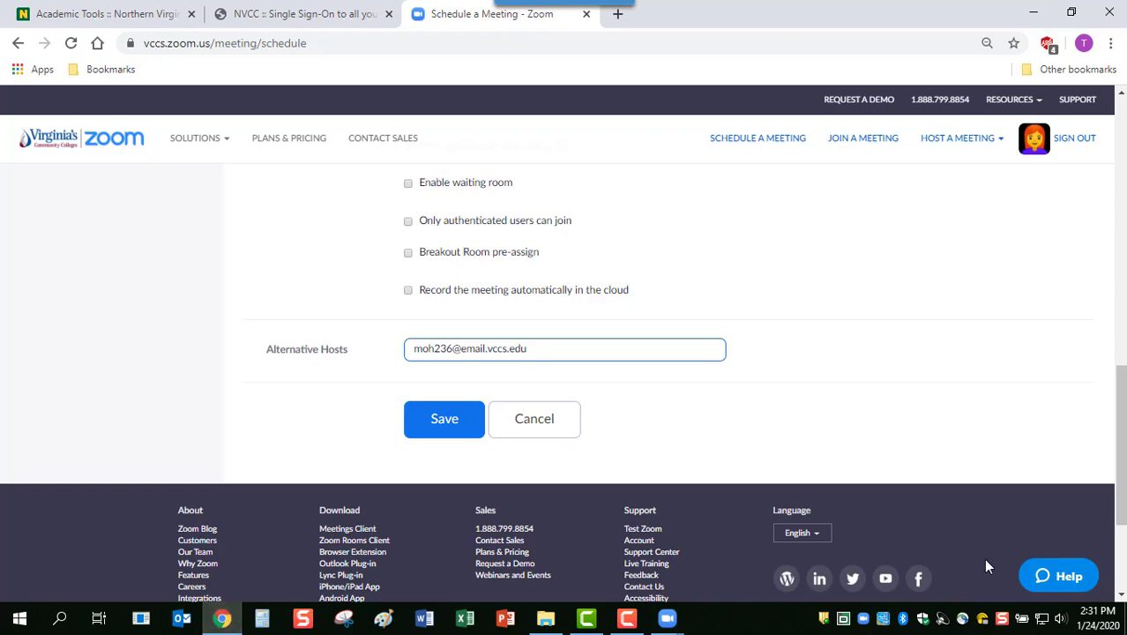
Schedule a new meeting with the topic 'poll testing' and save it
left_click_drag(1121, 460, 1116, 167)
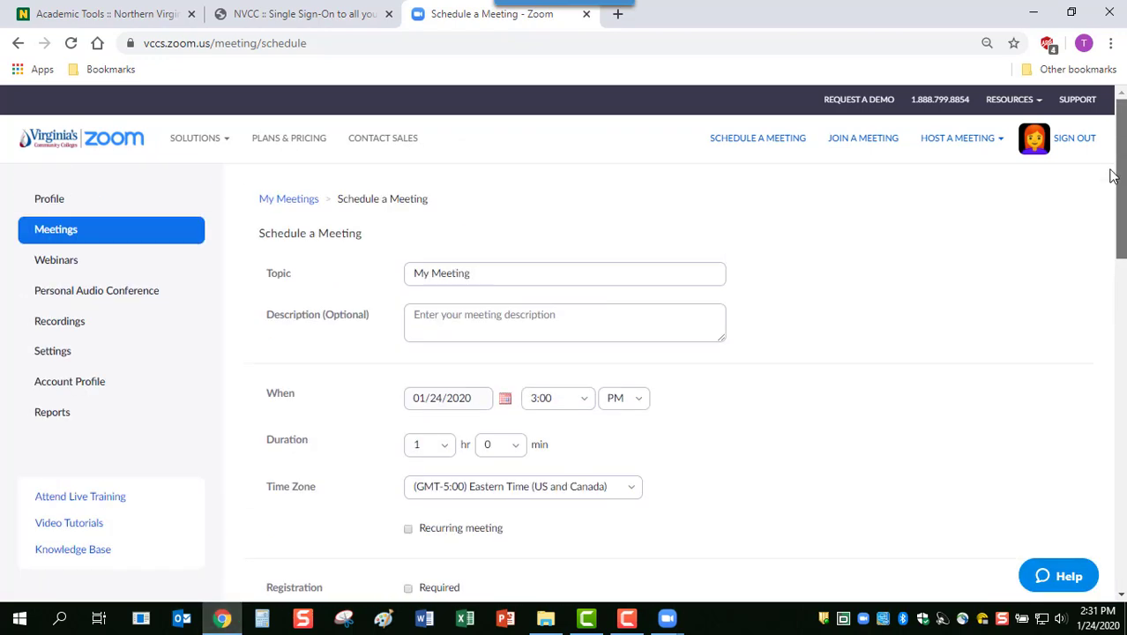
left_click(58, 233)
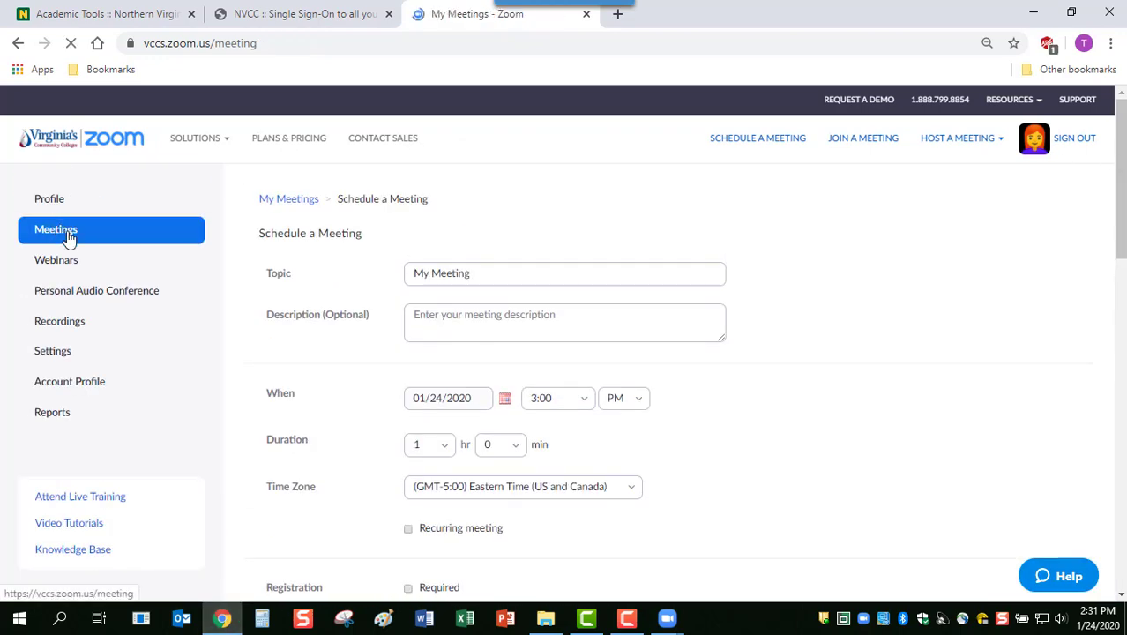
left_click(284, 254)
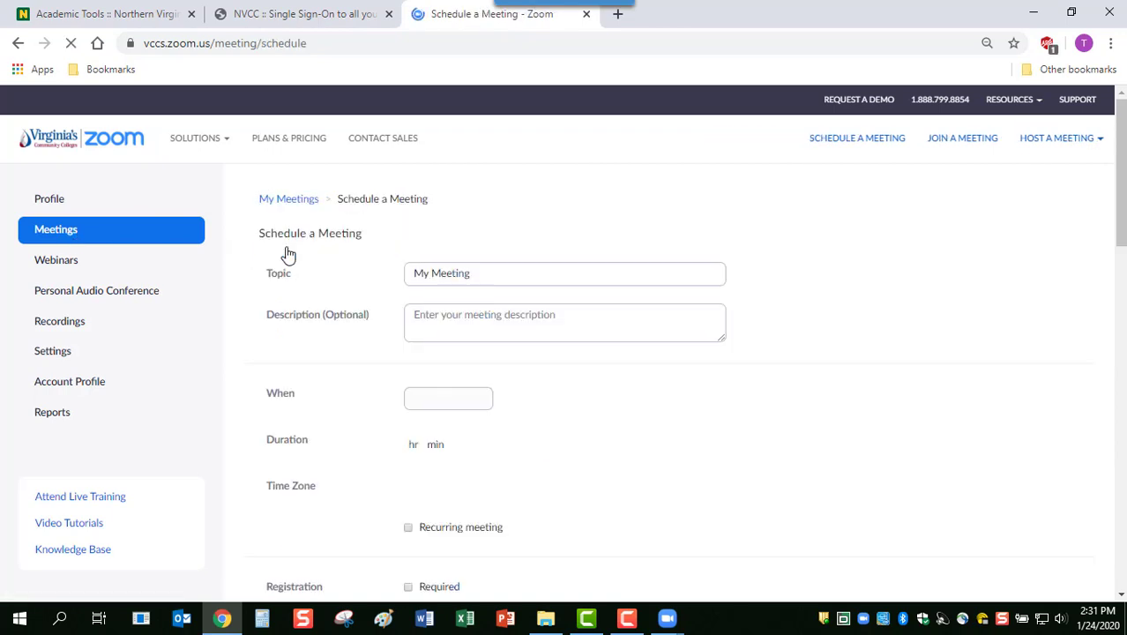
triple_click(485, 276)
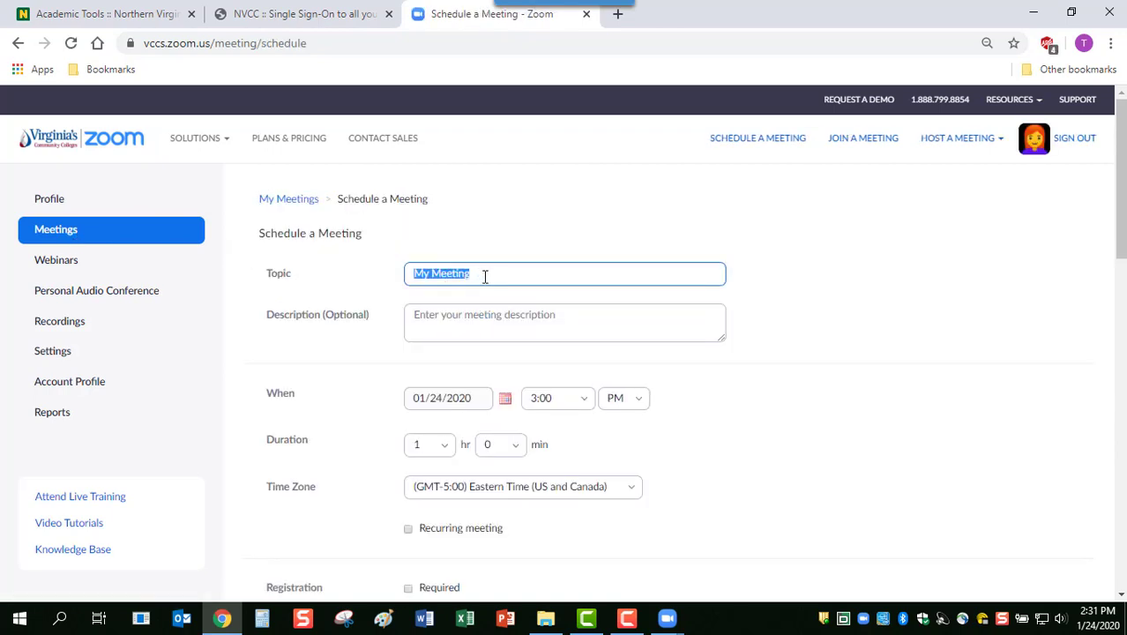
type("poll testing")
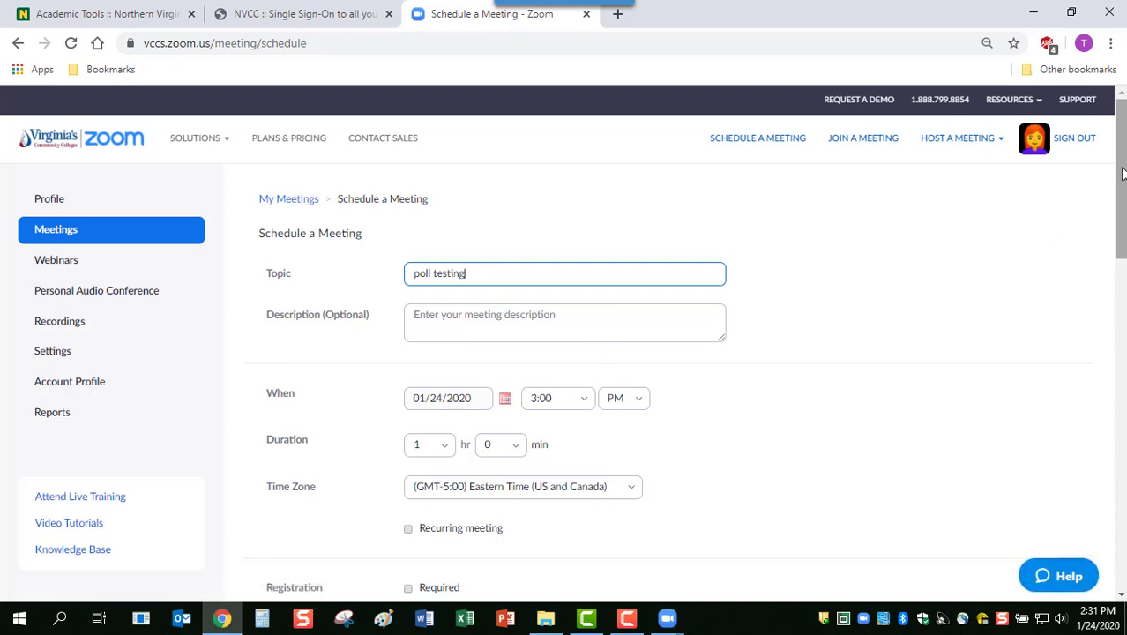
left_click_drag(1123, 174, 1123, 419)
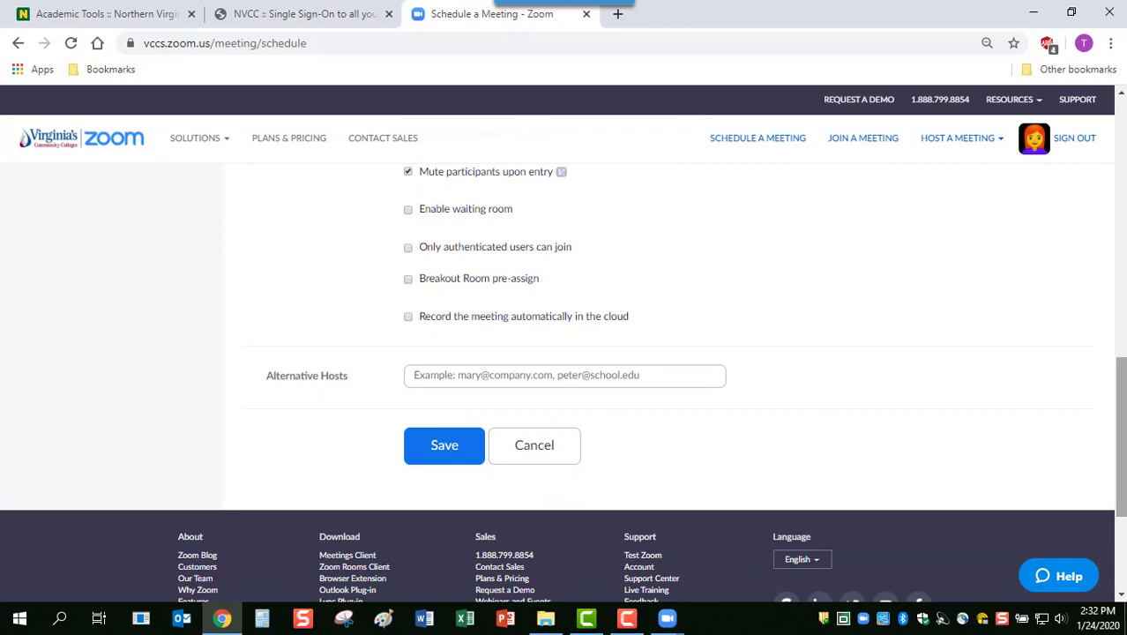
left_click(445, 448)
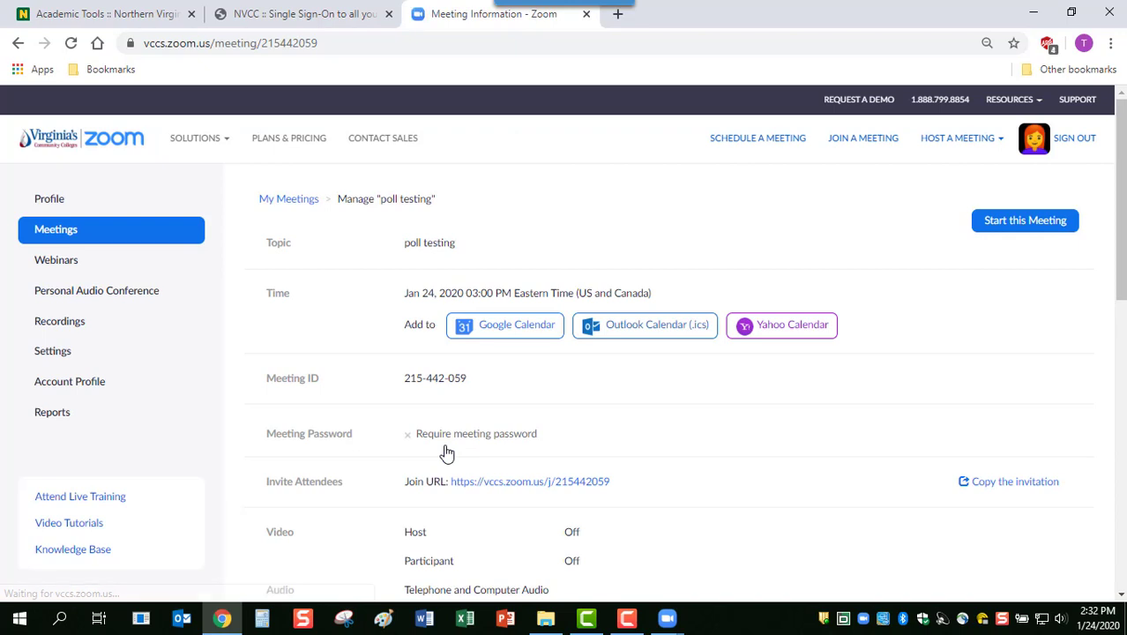
Open the 'poll testing' meeting from Meetings and go to its Poll section
left_click(55, 231)
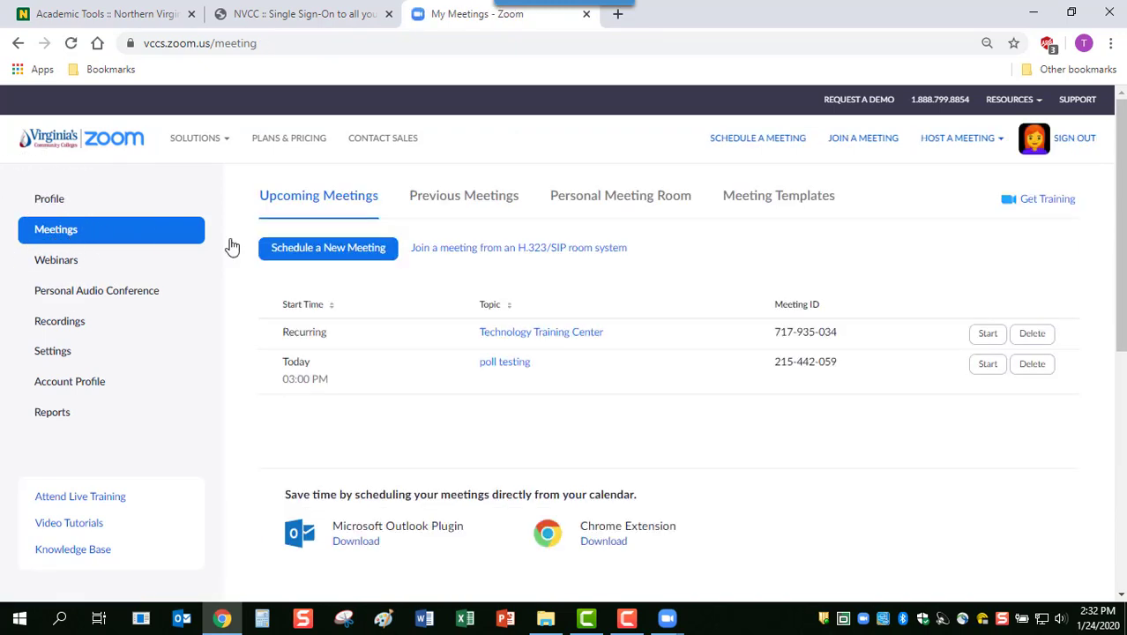
left_click(494, 365)
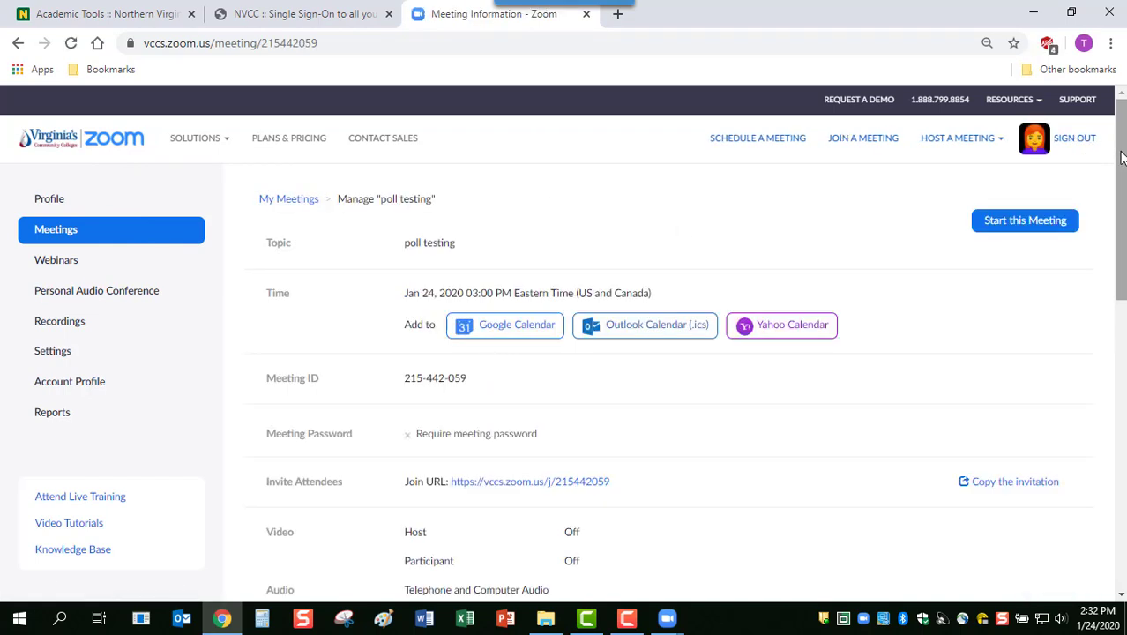
left_click_drag(1121, 163, 1123, 401)
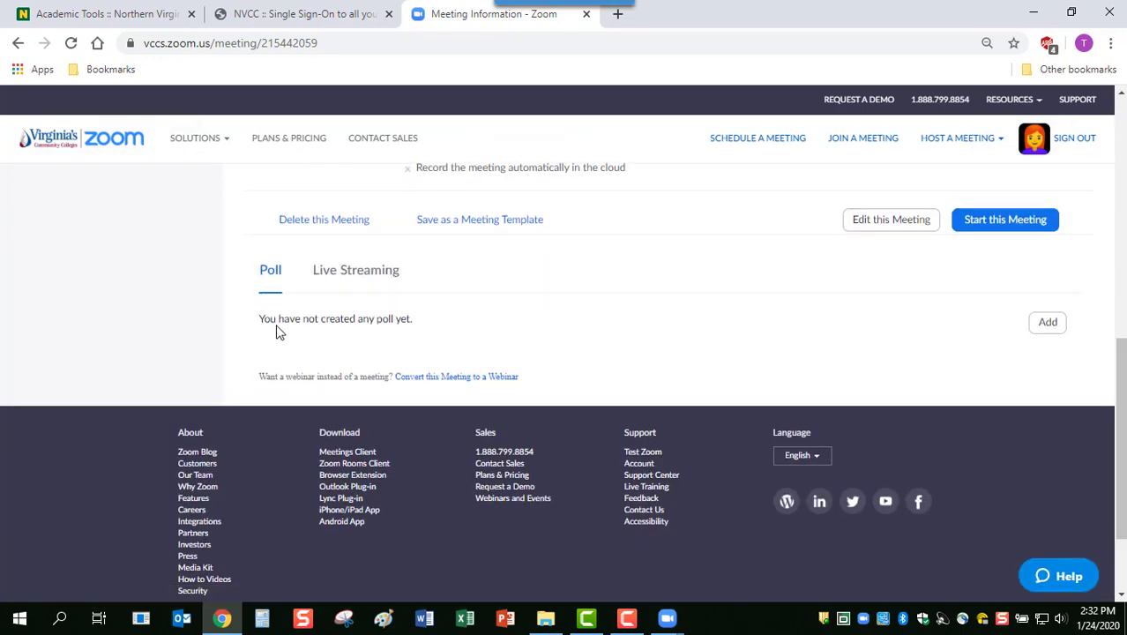
left_click(315, 323)
Start a new poll titled 'Desserts' and mark it anonymous
left_click(1047, 326)
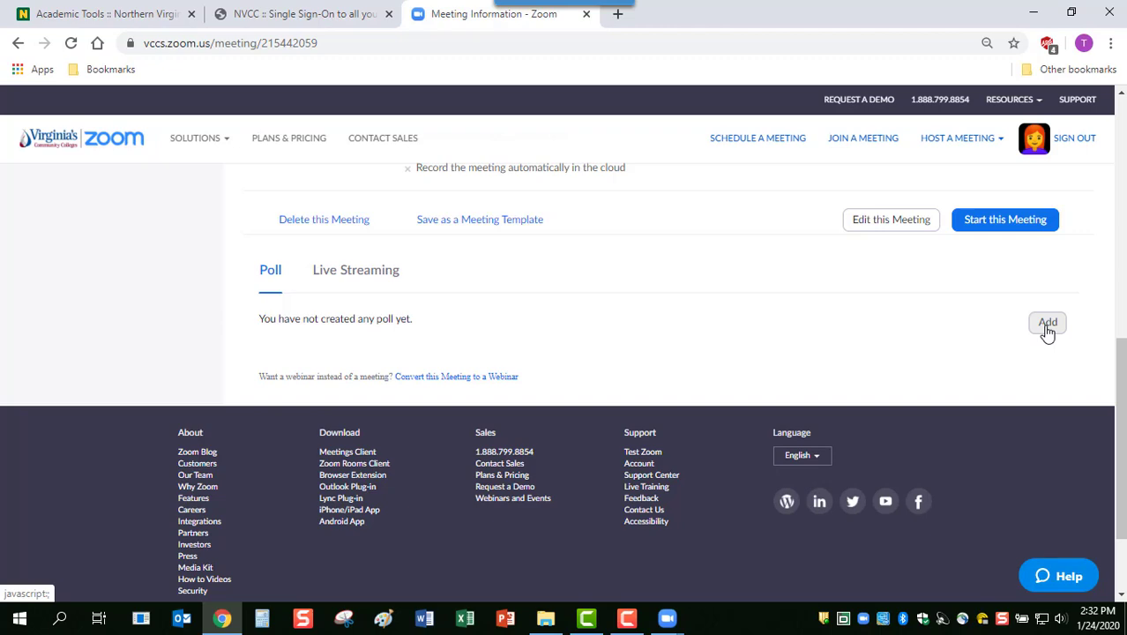
left_click(1048, 328)
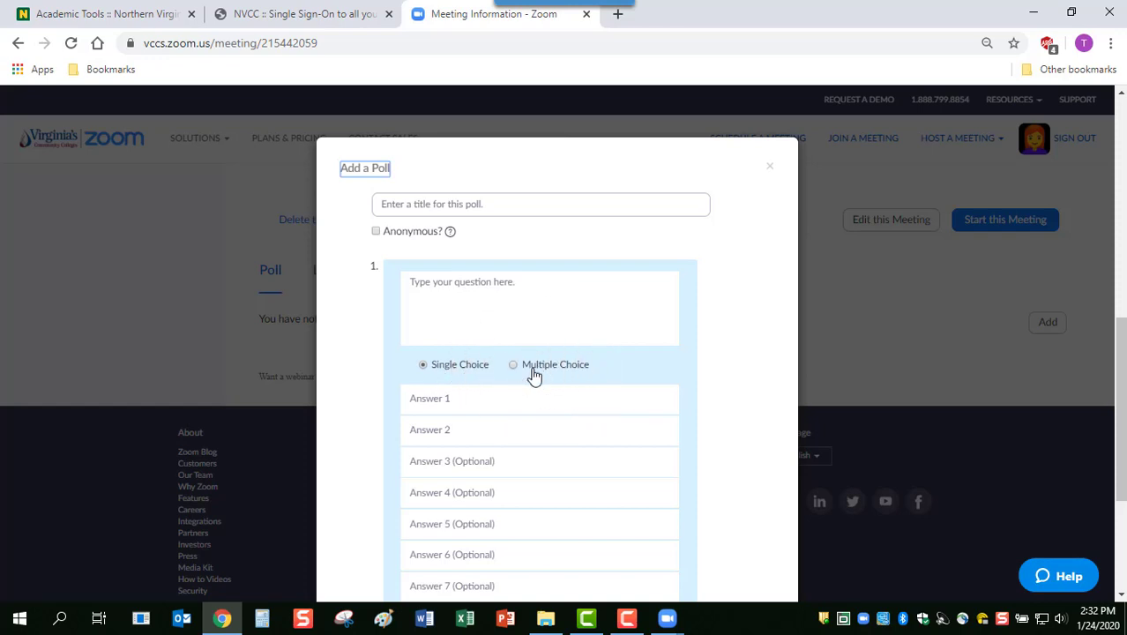
left_click(460, 206)
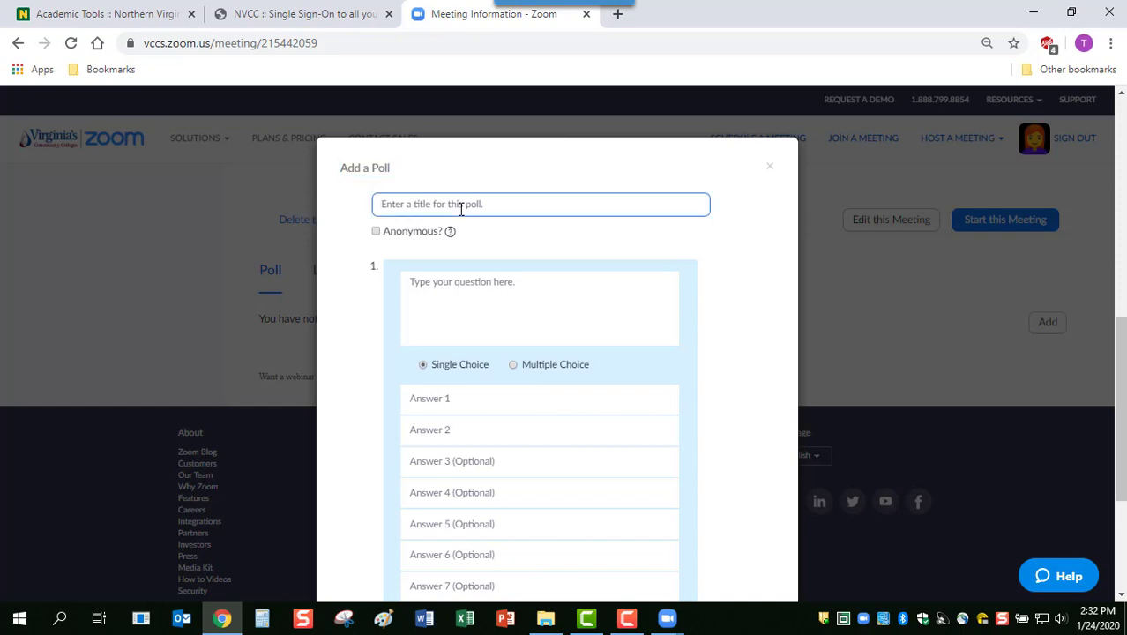
type("Desserts")
left_click(376, 234)
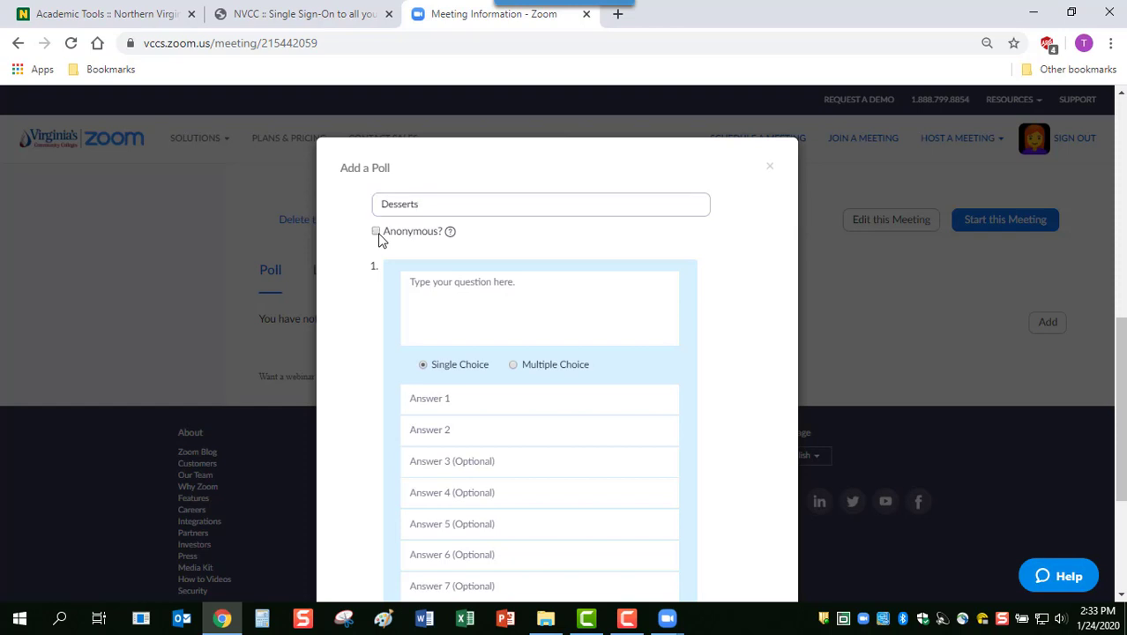
Add the question 'What's your favorite dessert?' with answers Cake, Cookies and Ice Cream
left_click(482, 293)
type("What's your favorite dessert?")
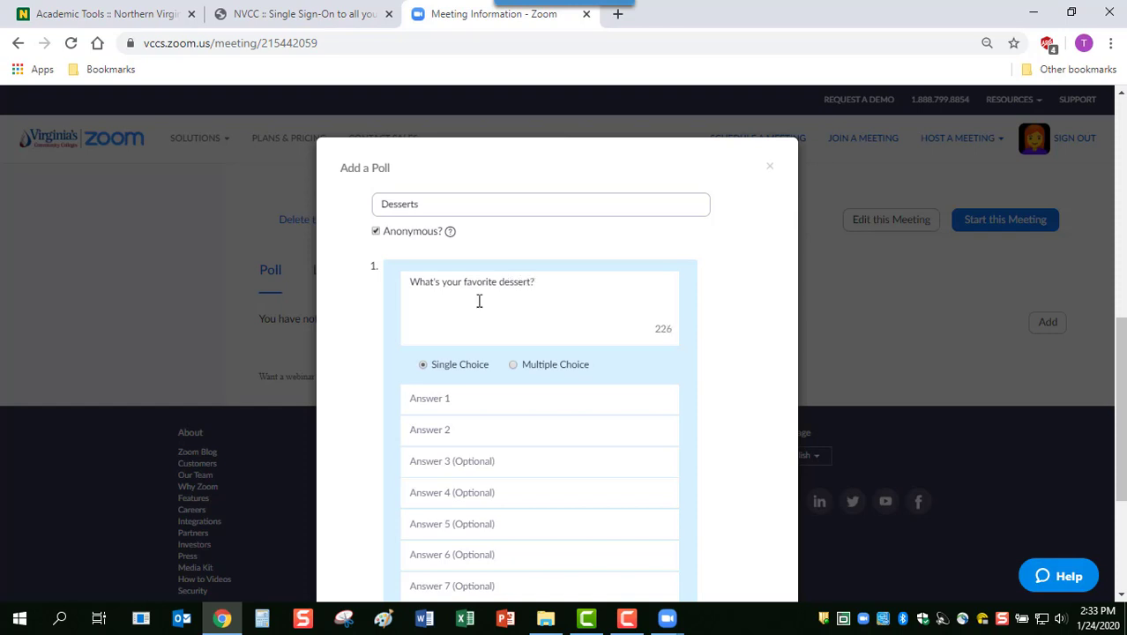
left_click(446, 401)
type("Cake")
key("Tab")
type("Cookies")
key("Tab")
type("Ice Cream")
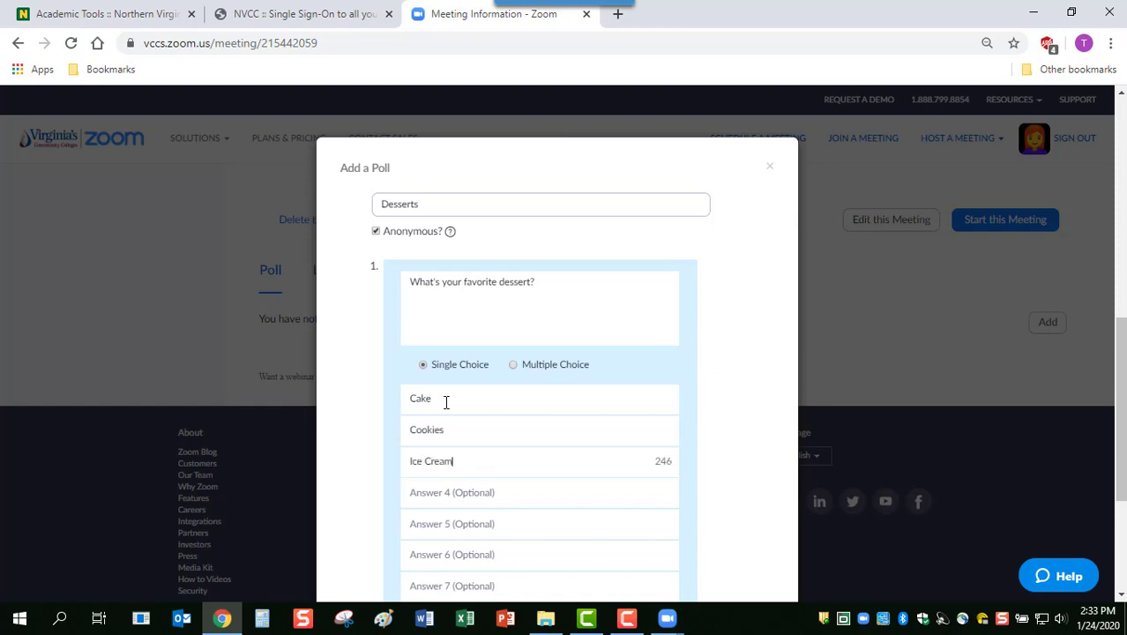
left_click(1119, 313)
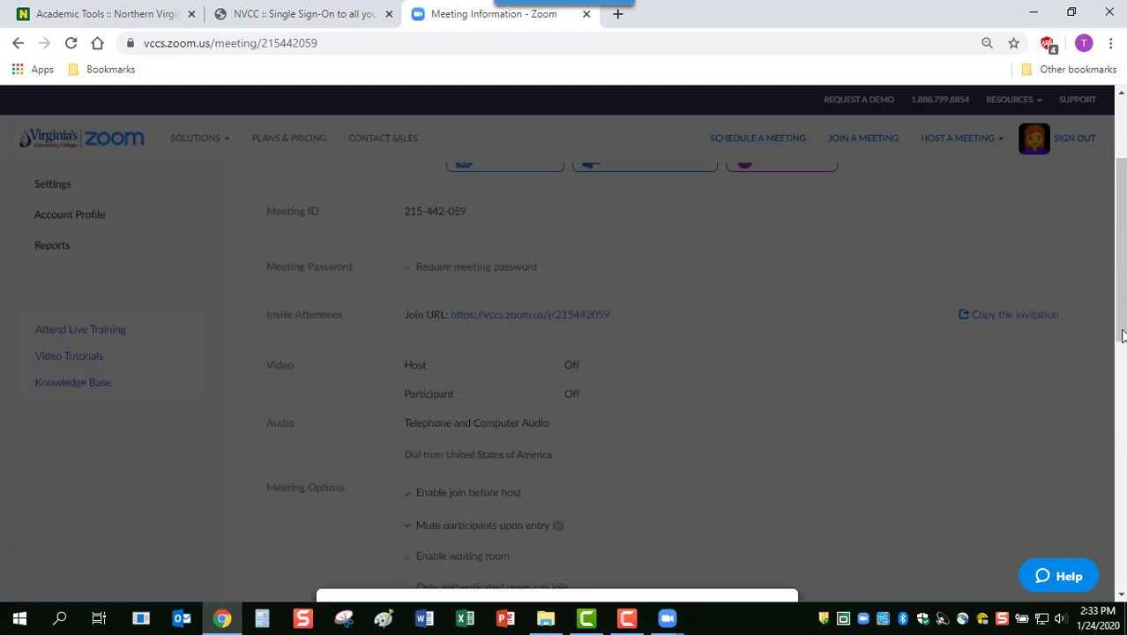
scroll(1122, 338, "down", 6)
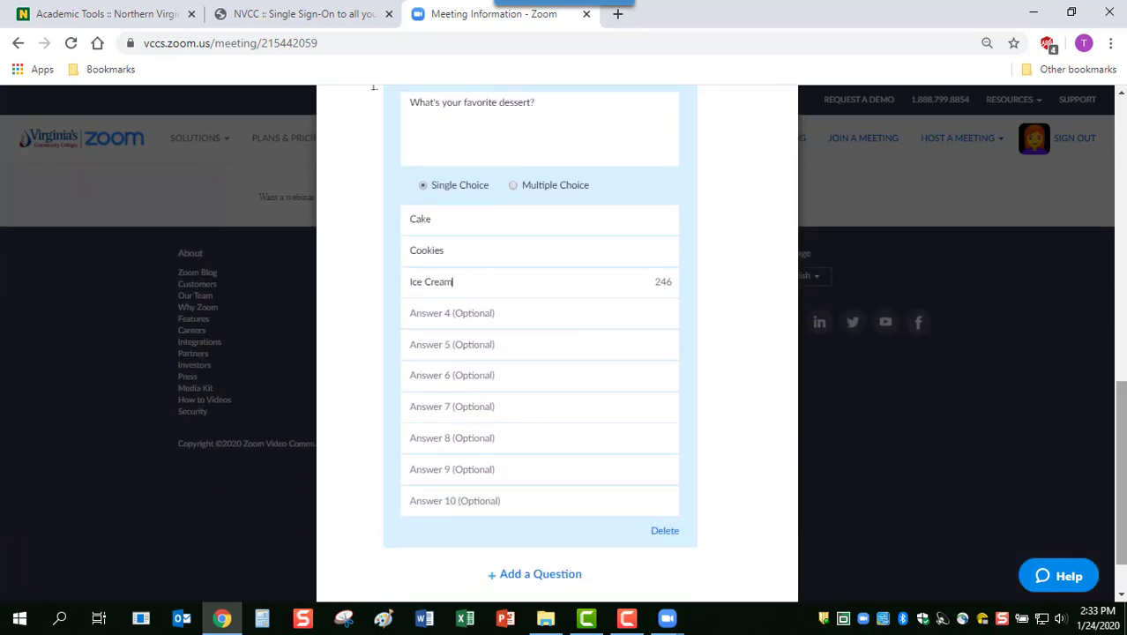
Add a second question, 'What's your favorite fruit?', set to Multiple Choice
left_click(555, 576)
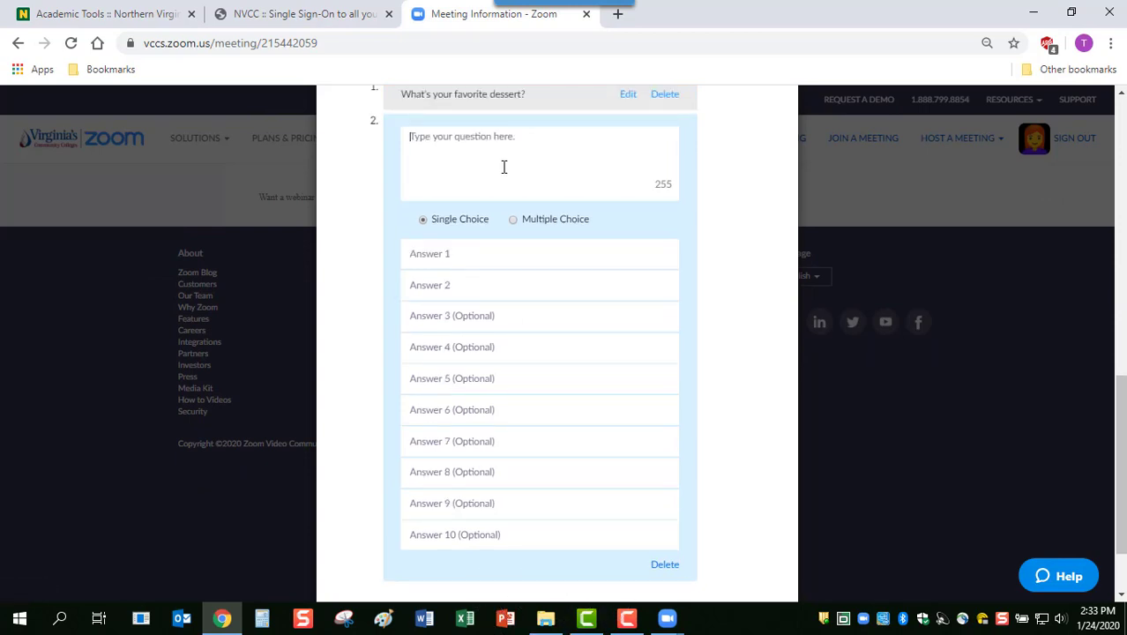
type("What's your fa")
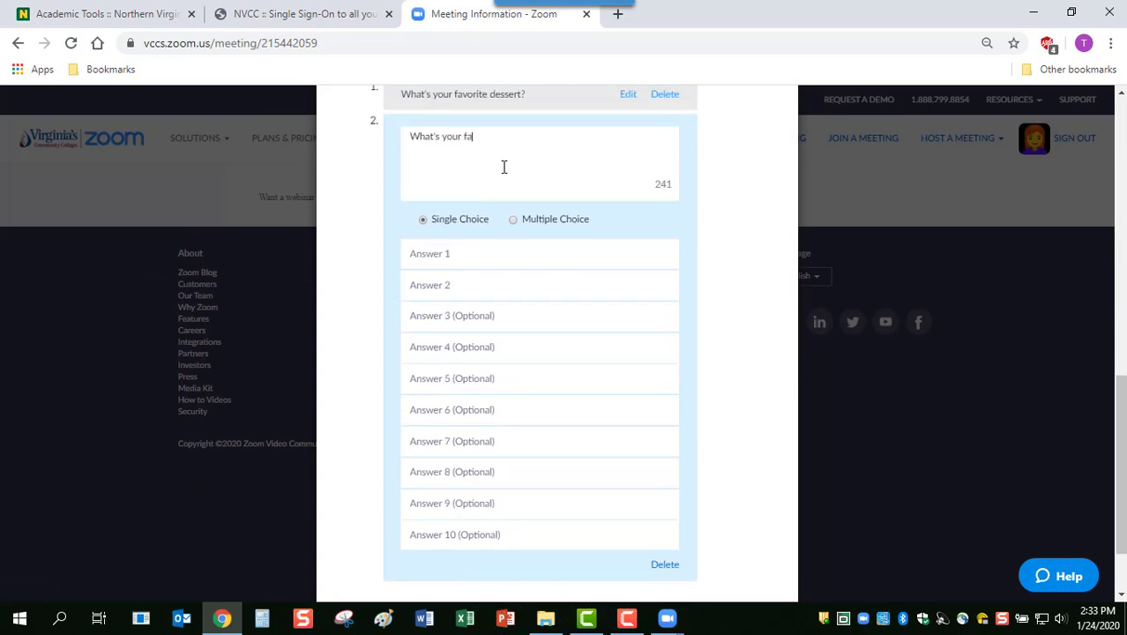
type("vorite fruit?")
left_click(512, 222)
Fill in the fruit answers Apples, Bananas, Oranges and Cherries
left_click(448, 254)
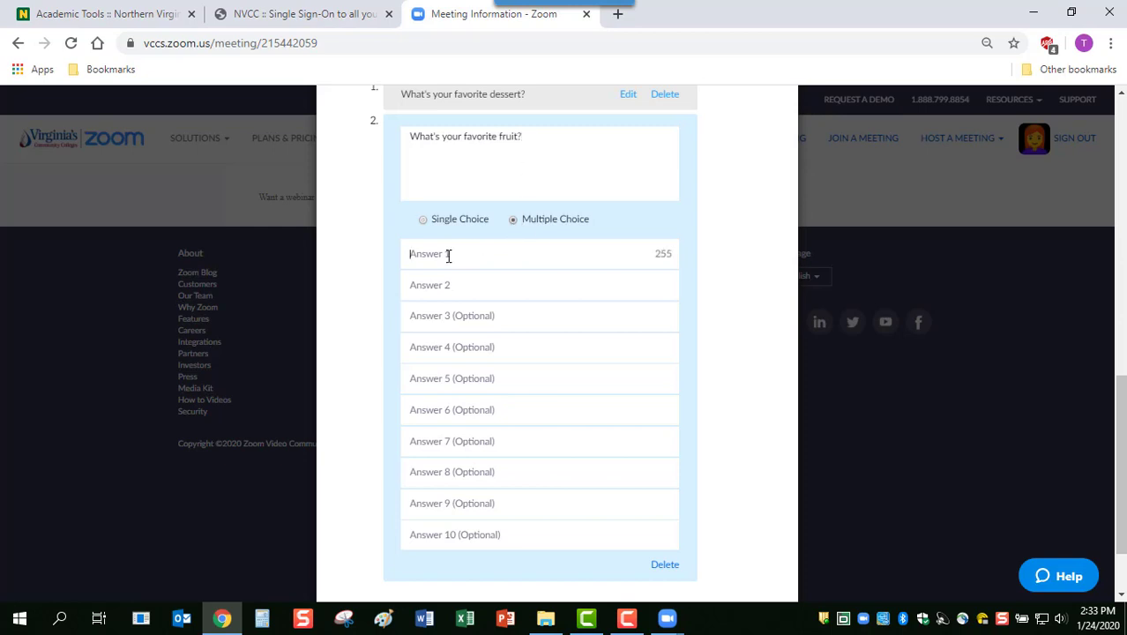
type("Cake")
key("Tab")
type("C")
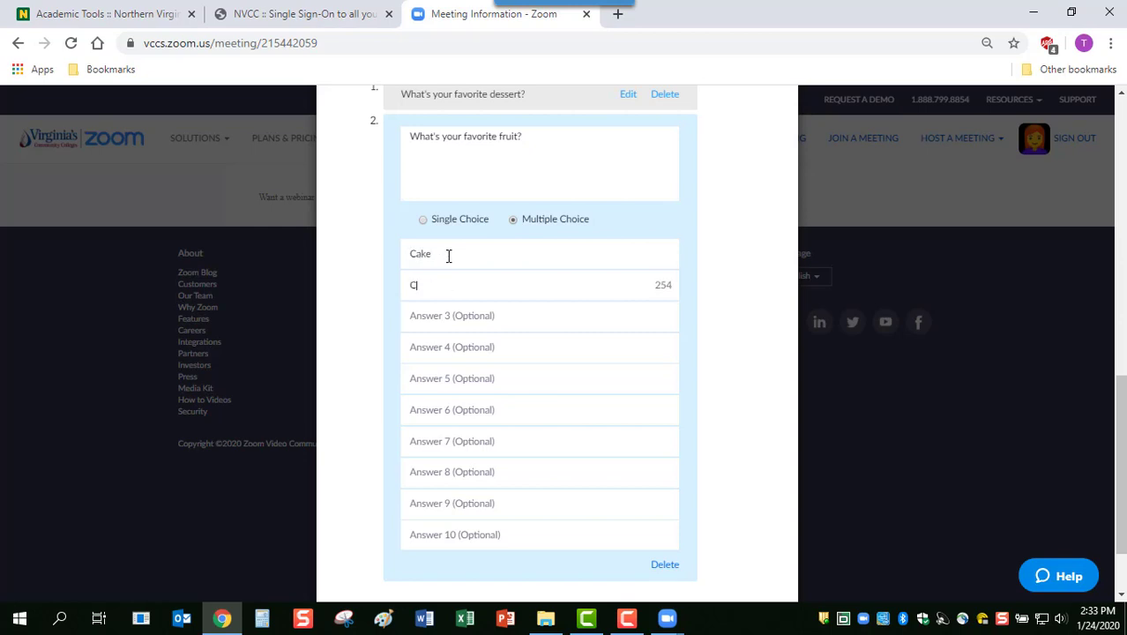
key("BackSpace")
key("shift+Tab")
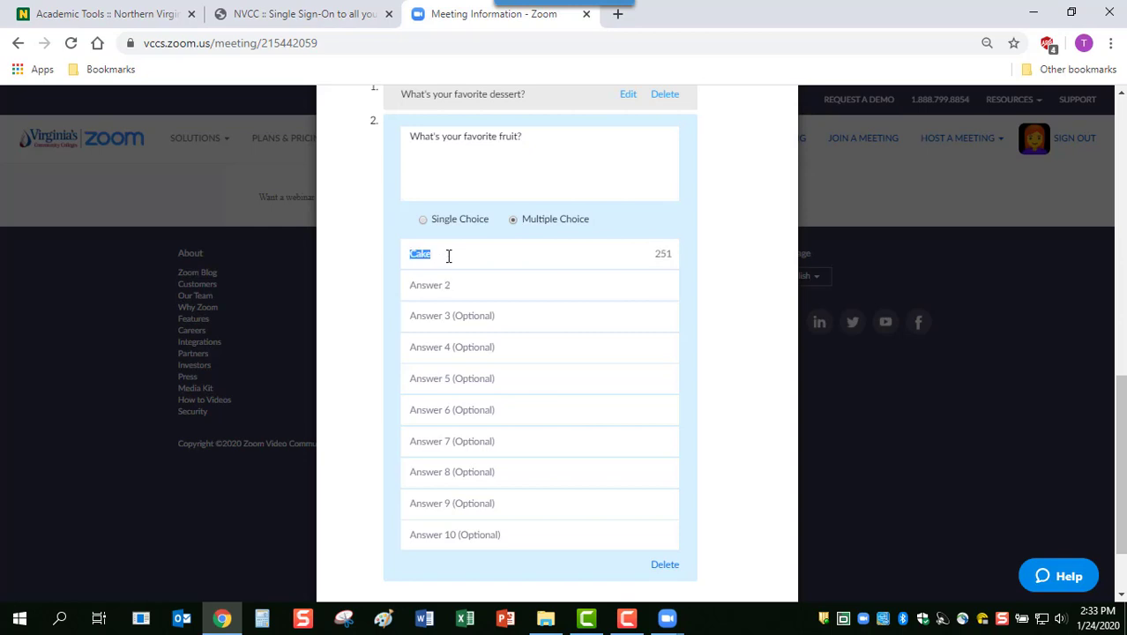
type("Apples")
key("Tab")
type("Banan")
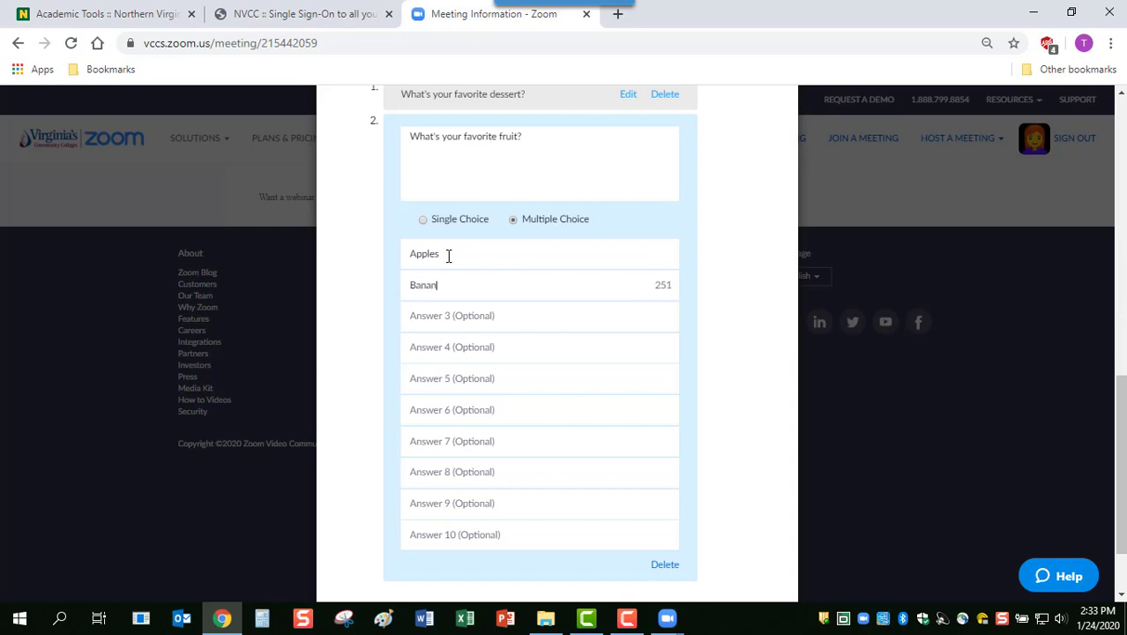
type("as")
key("Tab")
type("Oranges")
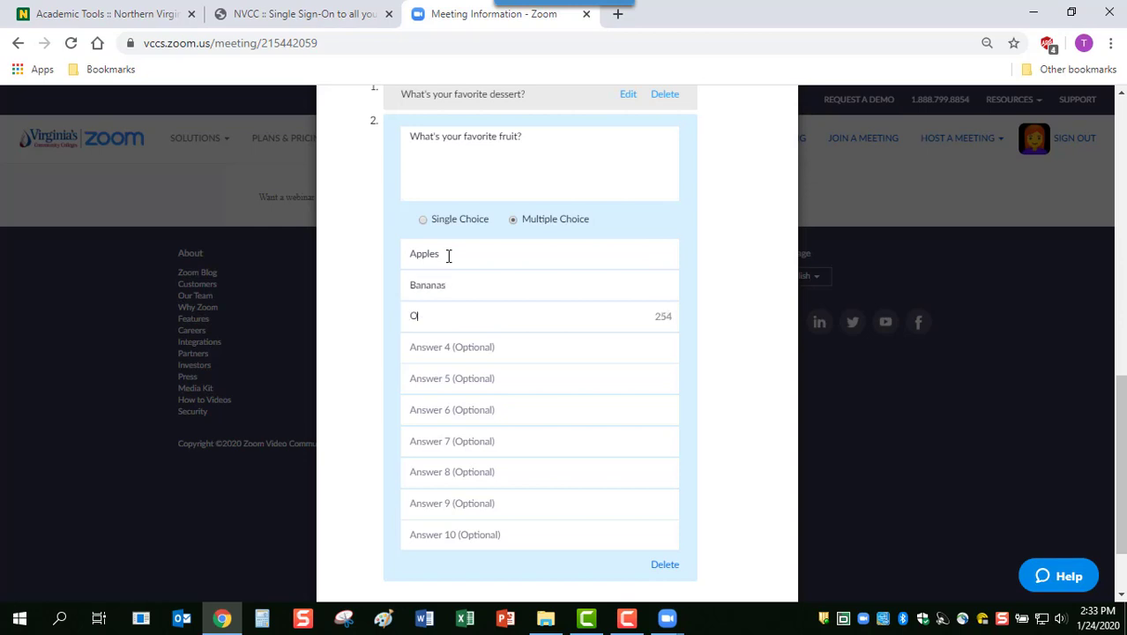
key("Tab")
type("Cherries")
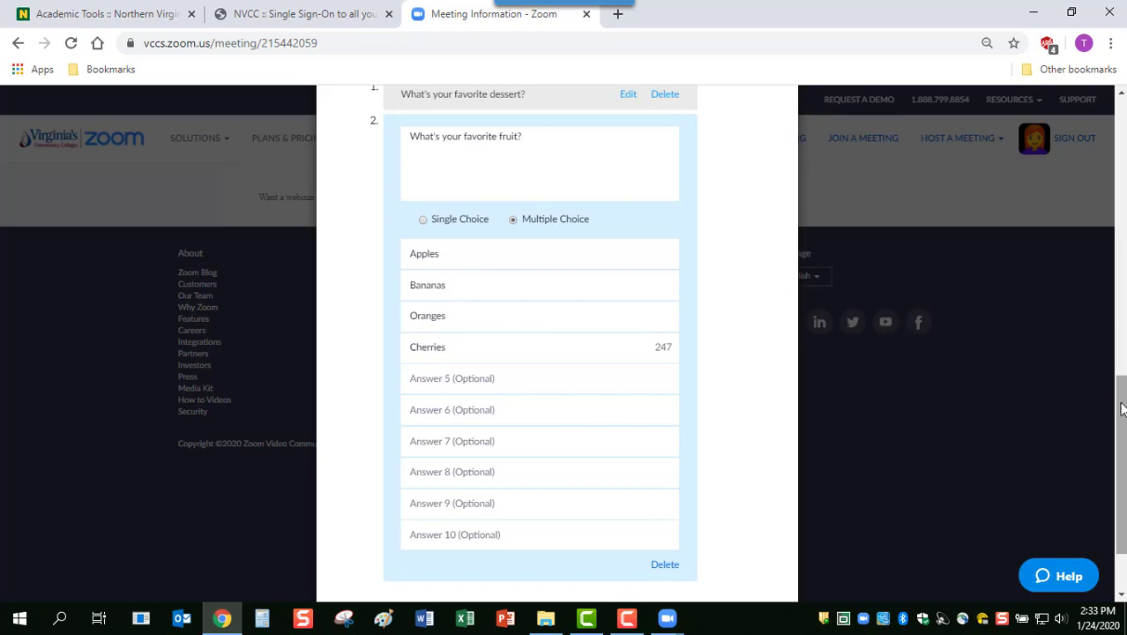
scroll(1116, 405, "down", 1)
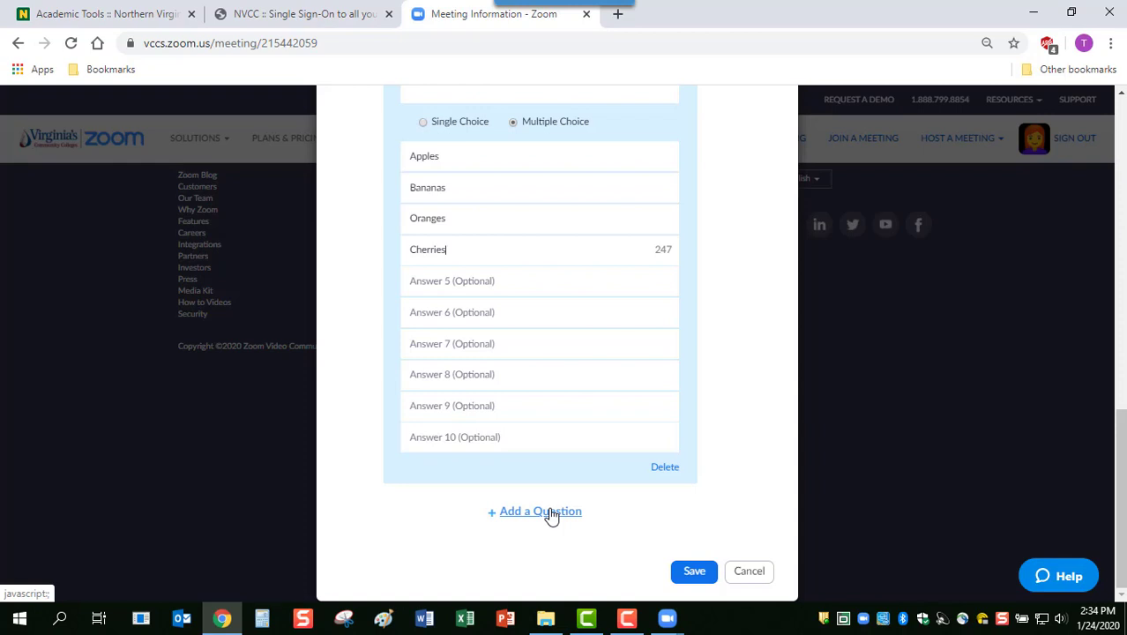
Save the Desserts poll, review Poll 1 in Edit Poll, then close the dialog
left_click(692, 572)
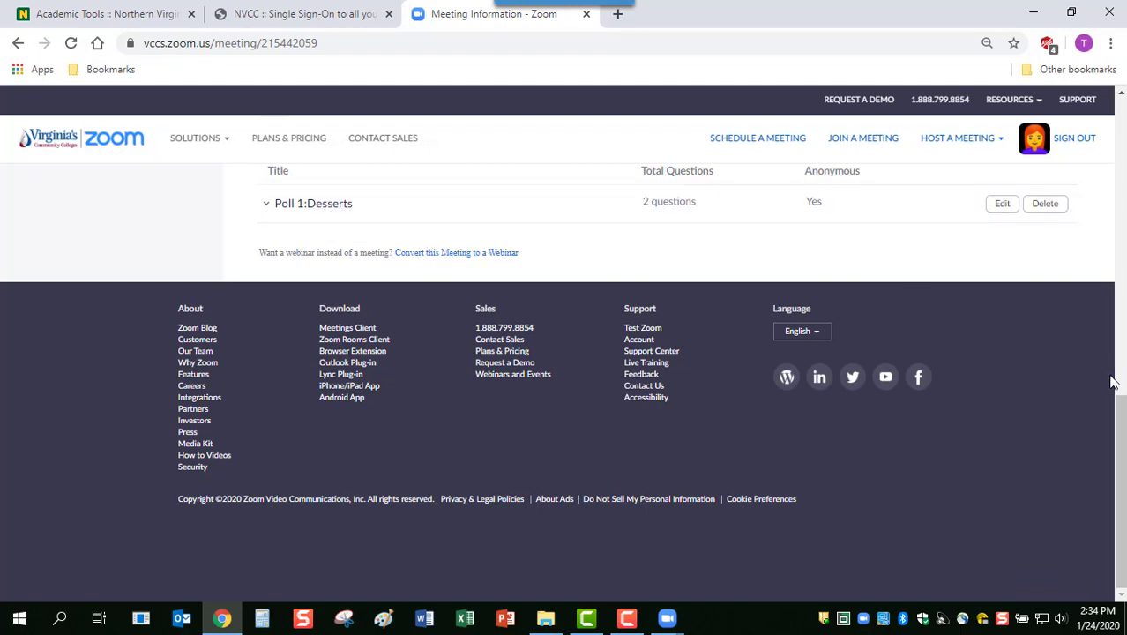
scroll(991, 451, "up", 3)
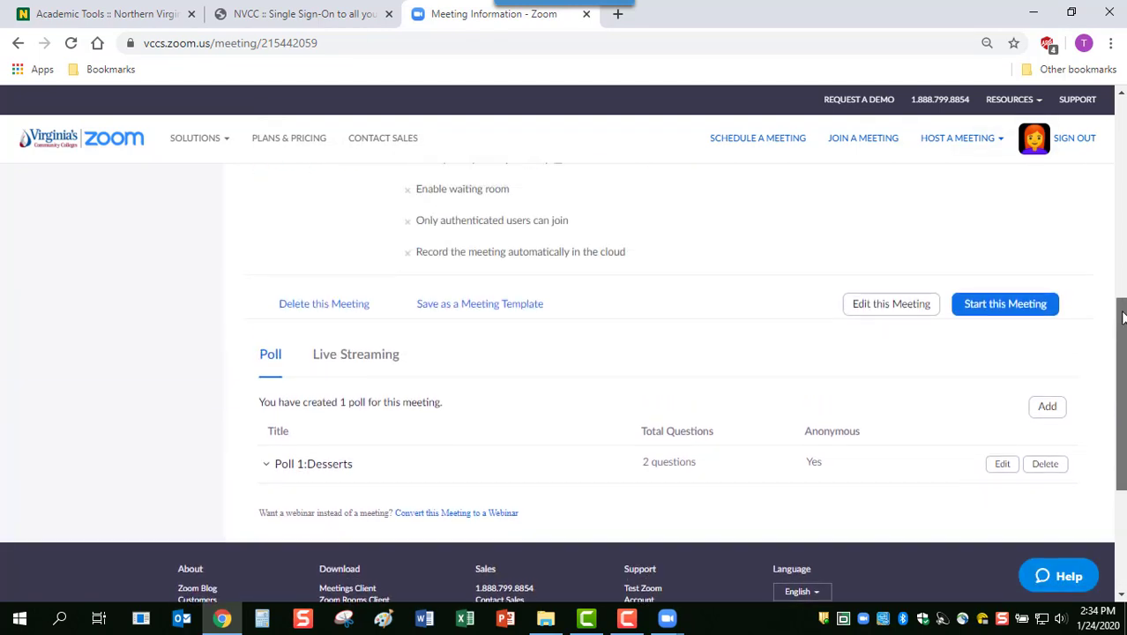
left_click(1003, 464)
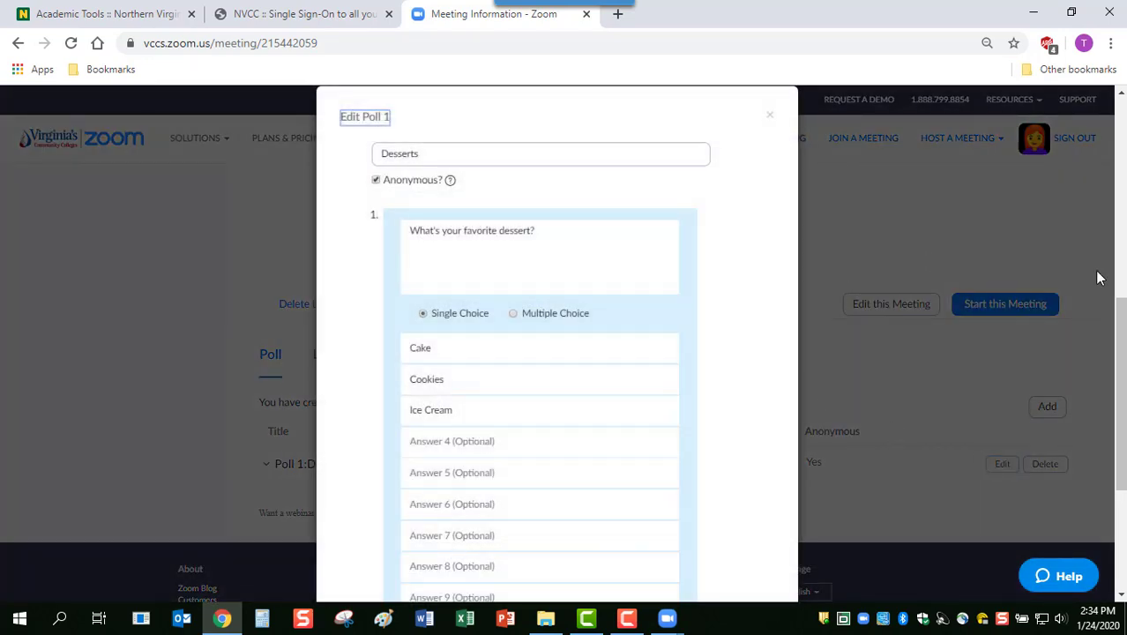
left_click(769, 115)
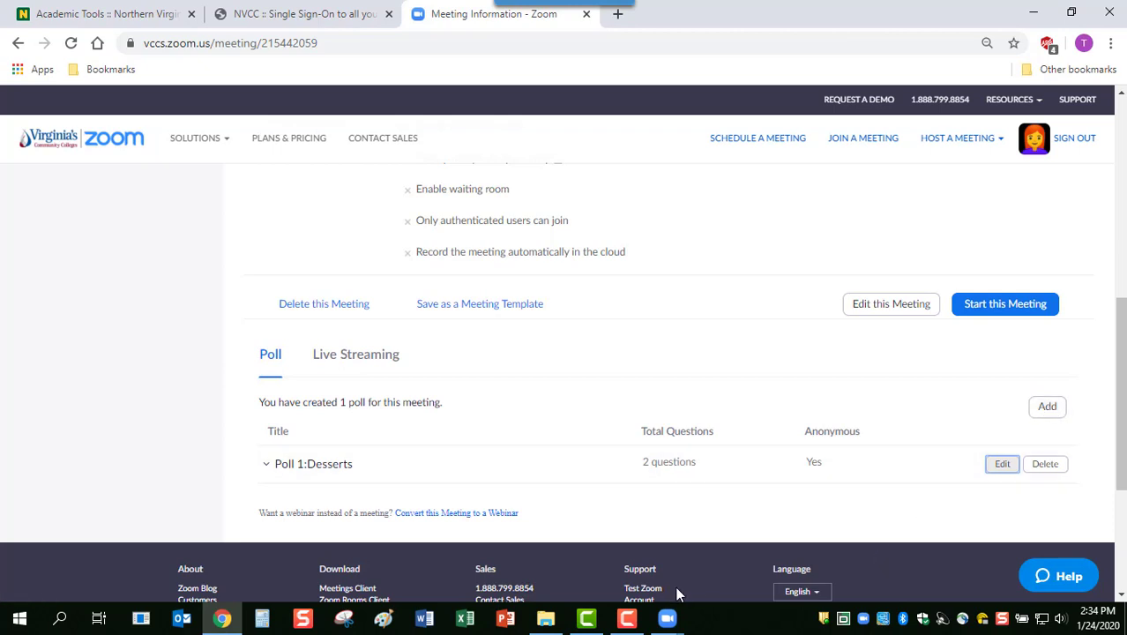
left_click(668, 621)
Bring the Personal Meeting Room meeting window forward and reveal its meeting controls with Alt
left_click(716, 551)
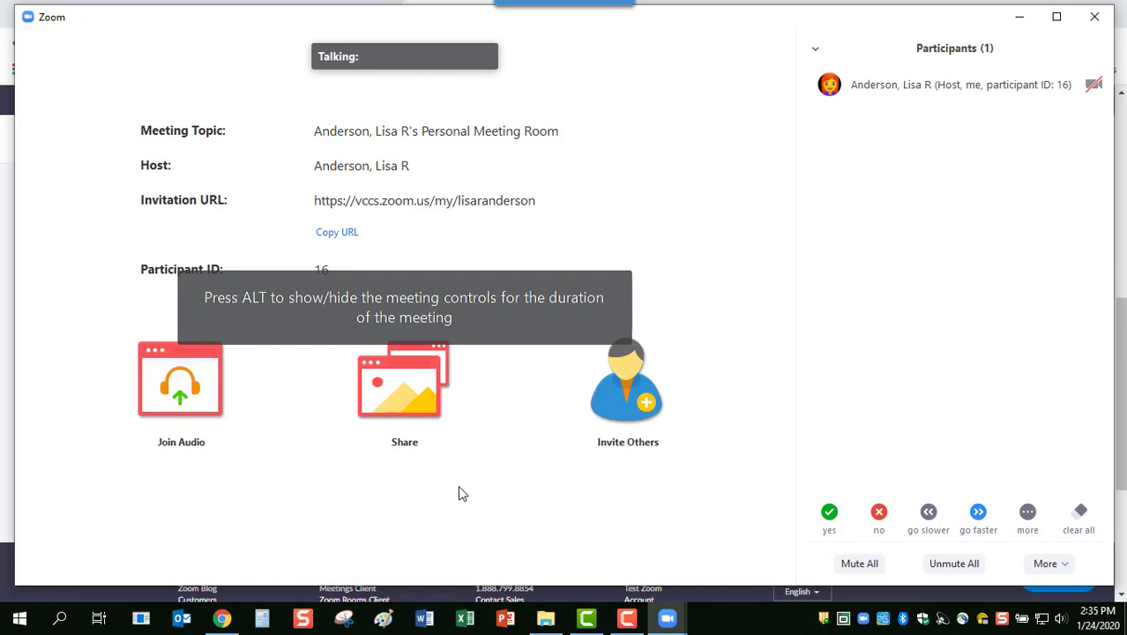
key("alt")
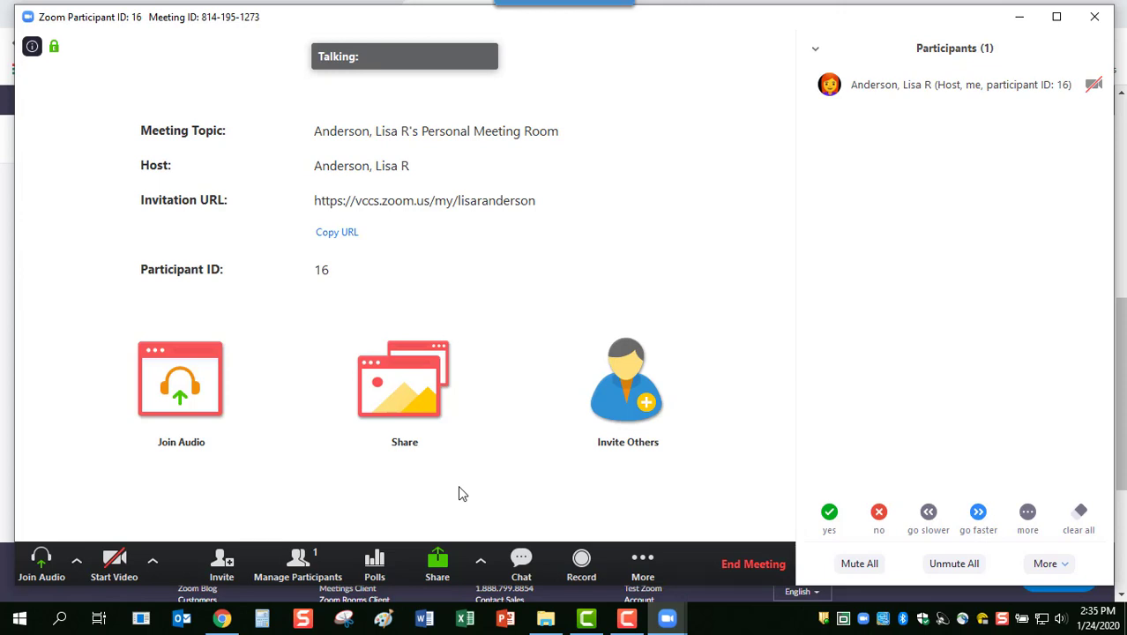
left_click(415, 401)
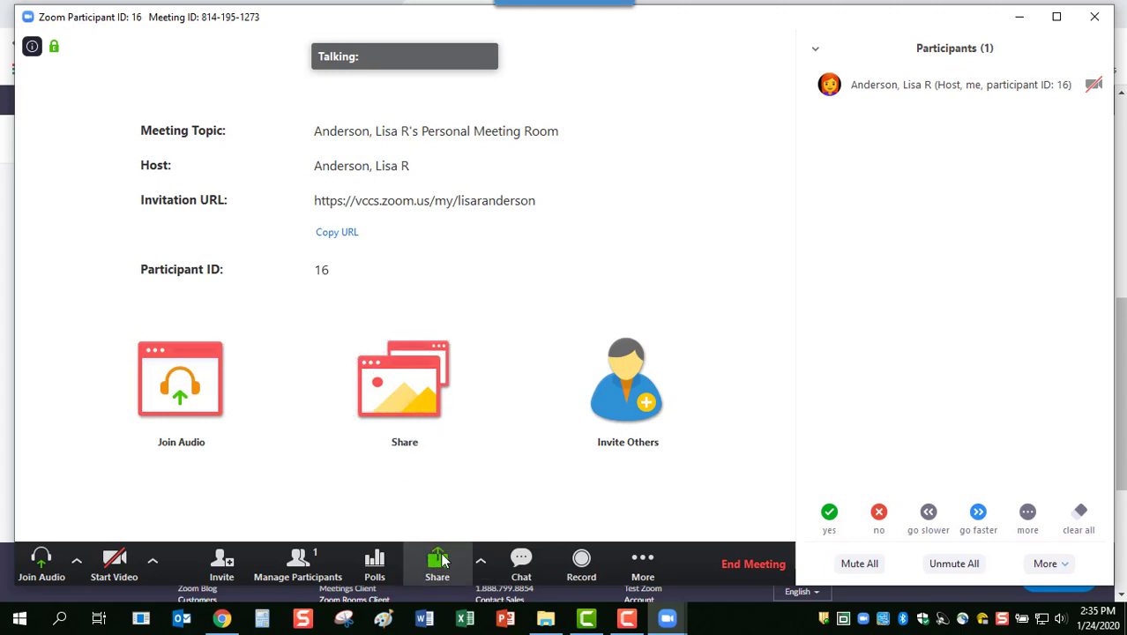
left_click(441, 560)
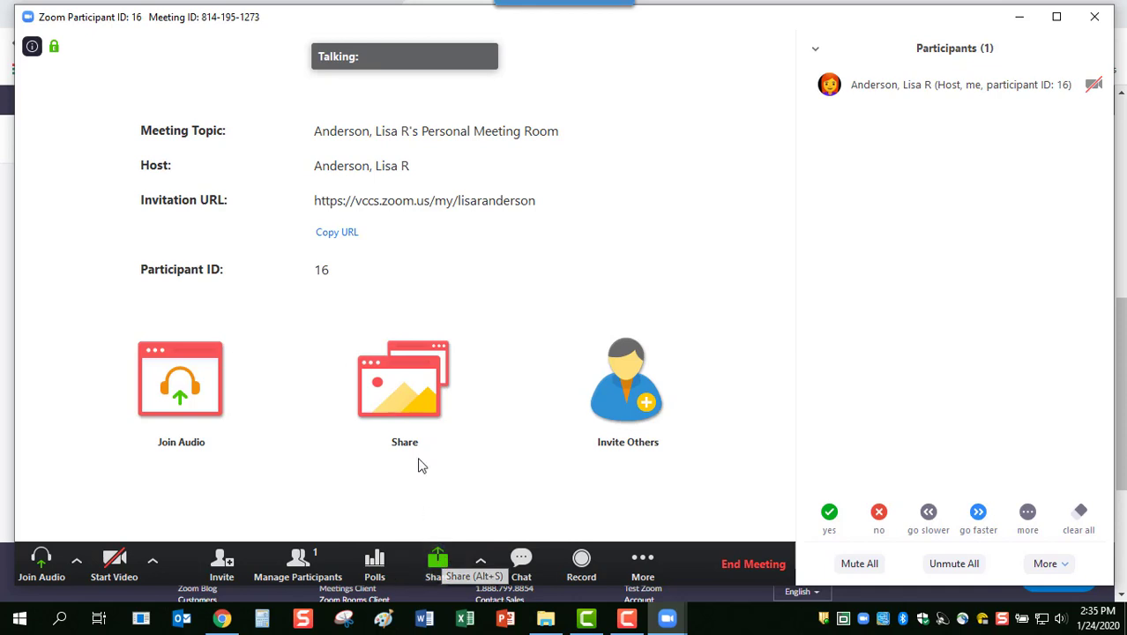
Choose the Whiteboard tile in the share dialog and share a blank whiteboard
left_click(409, 391)
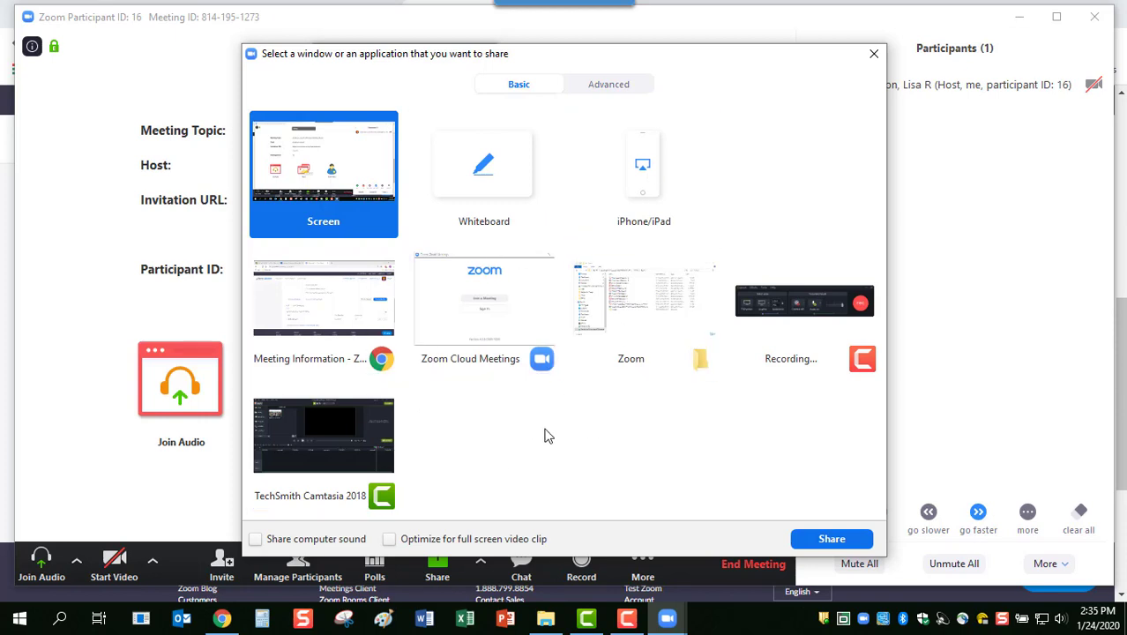
left_click(496, 193)
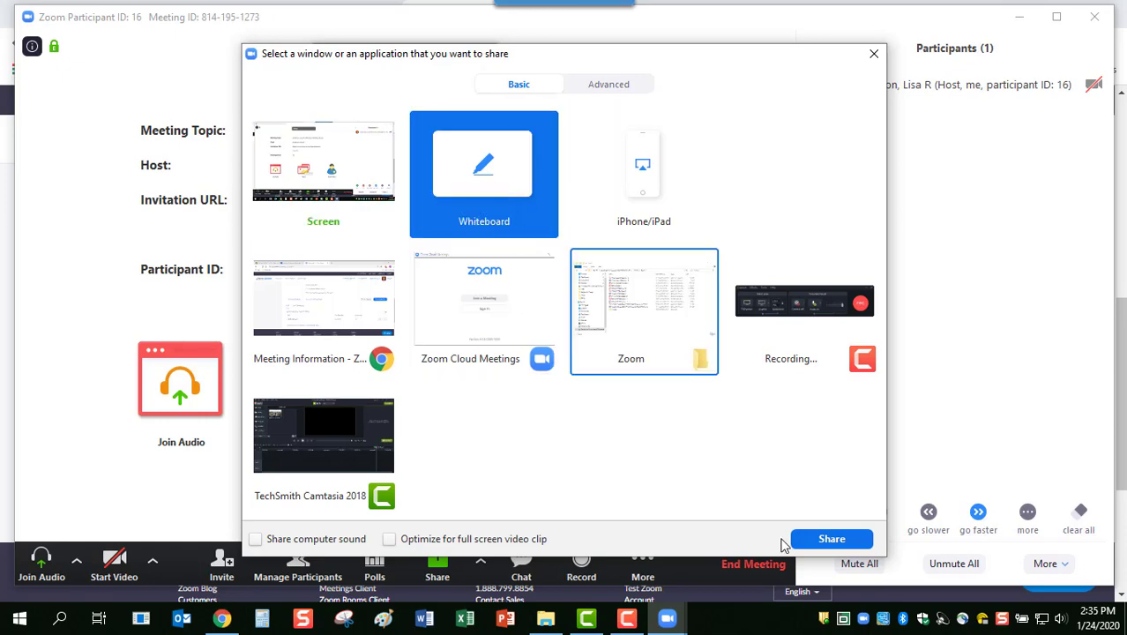
left_click(816, 539)
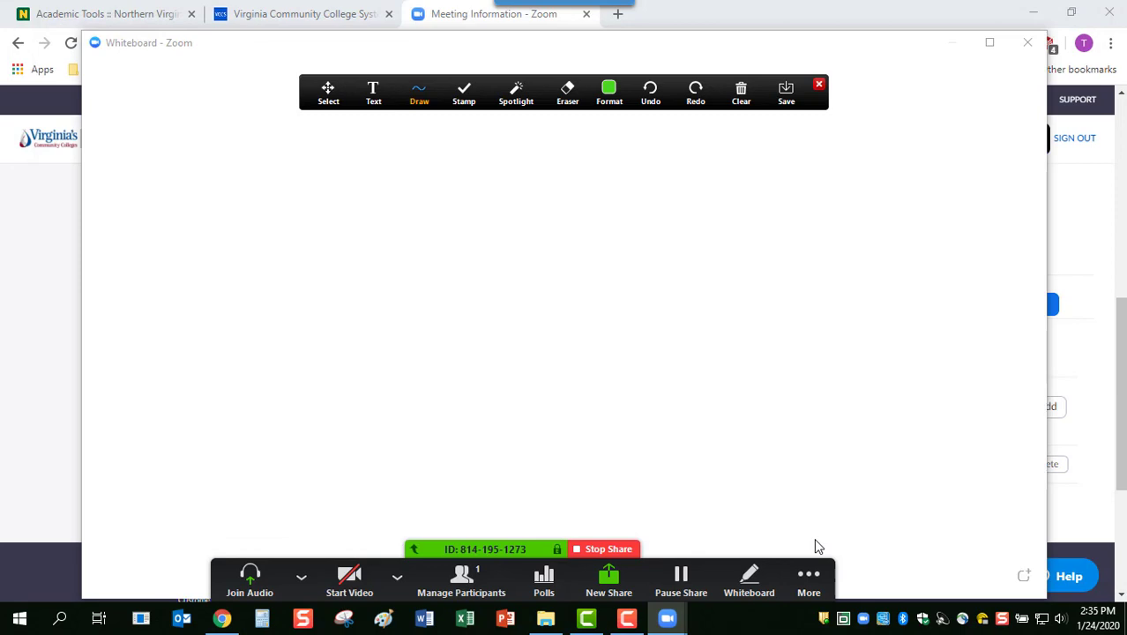
Draw a green heart and add the text 'type' to its right
mouse_move(365, 259)
left_mouse_down()
mouse_move(432, 274)
mouse_move(385, 365)
mouse_move(276, 320)
mouse_move(257, 212)
mouse_move(374, 227)
mouse_move(366, 263)
left_mouse_up()
left_click(373, 99)
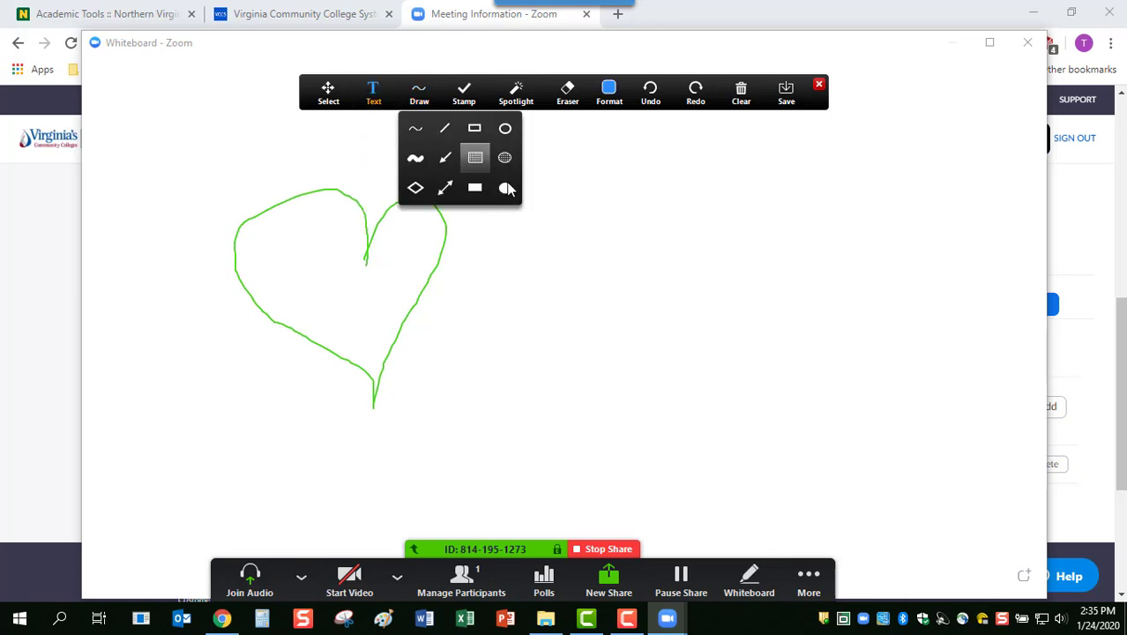
left_click(547, 212)
type("type")
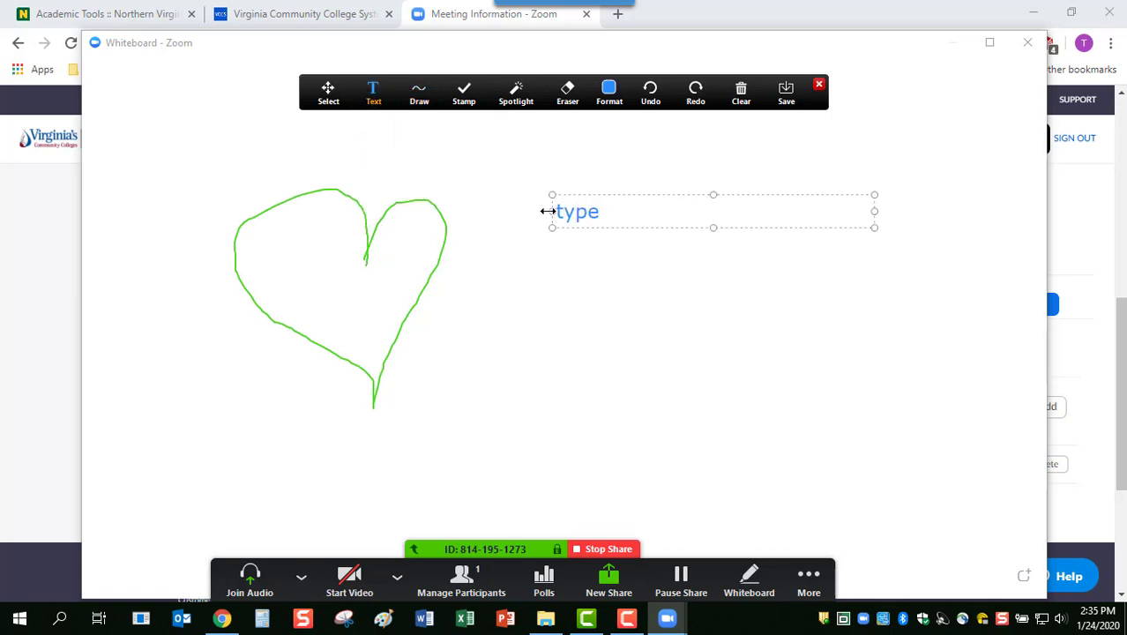
key("Return")
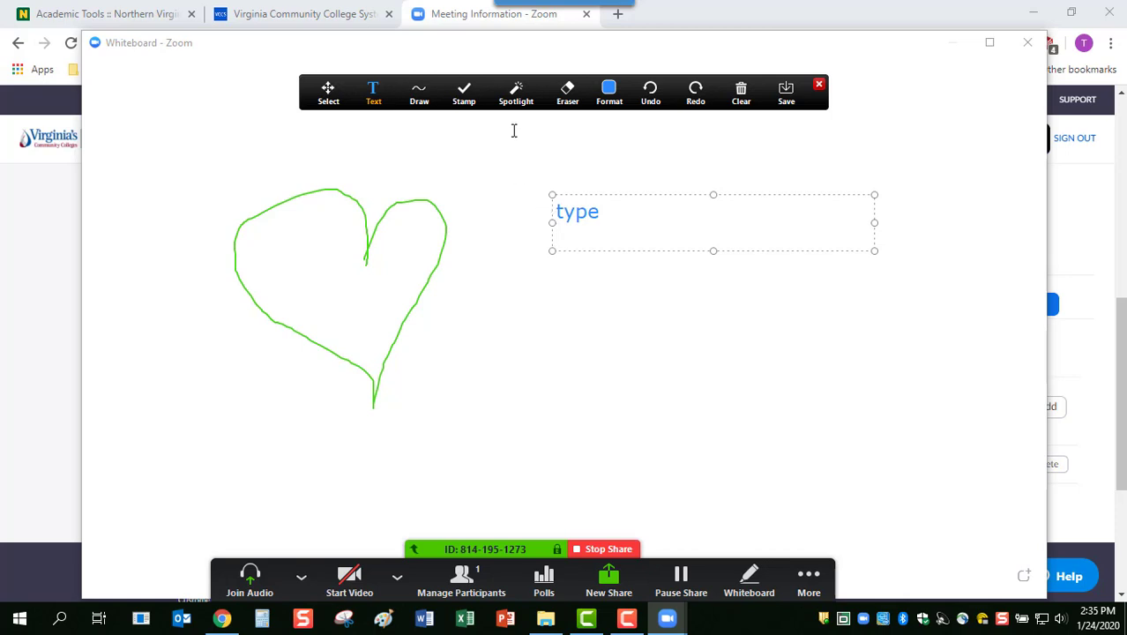
Stamp four red hearts on the whiteboard with the heart stamp
left_click(464, 94)
left_click(490, 159)
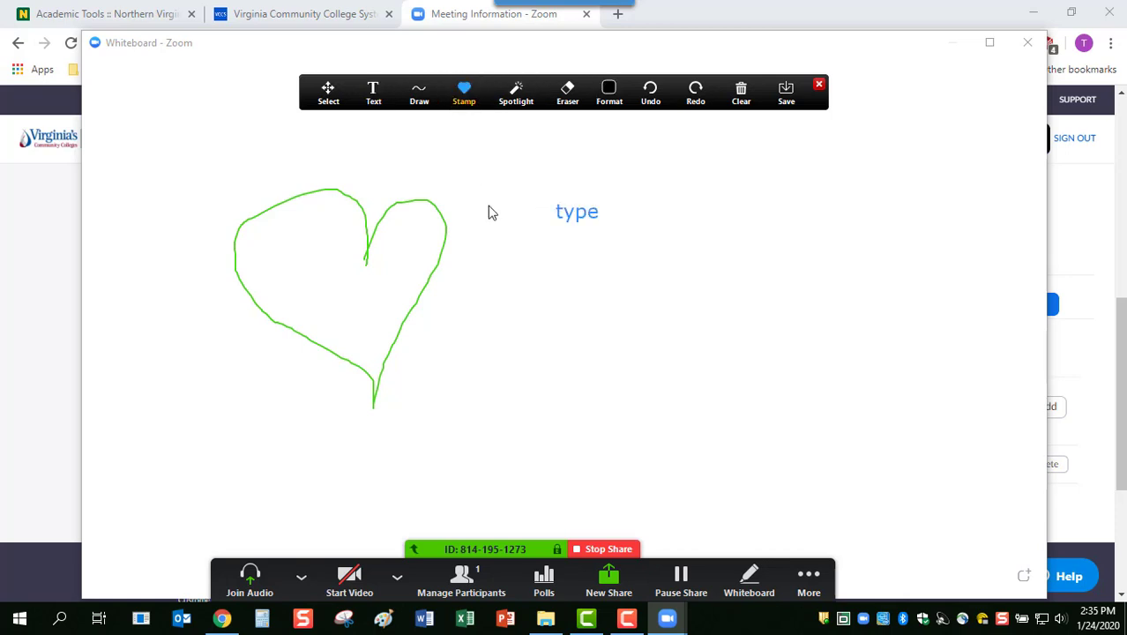
left_click(487, 204)
left_click(502, 282)
left_click(438, 298)
left_click(493, 375)
Try the spotlight pointer, then place a spotlight arrow at the green heart's lower left
left_click(516, 94)
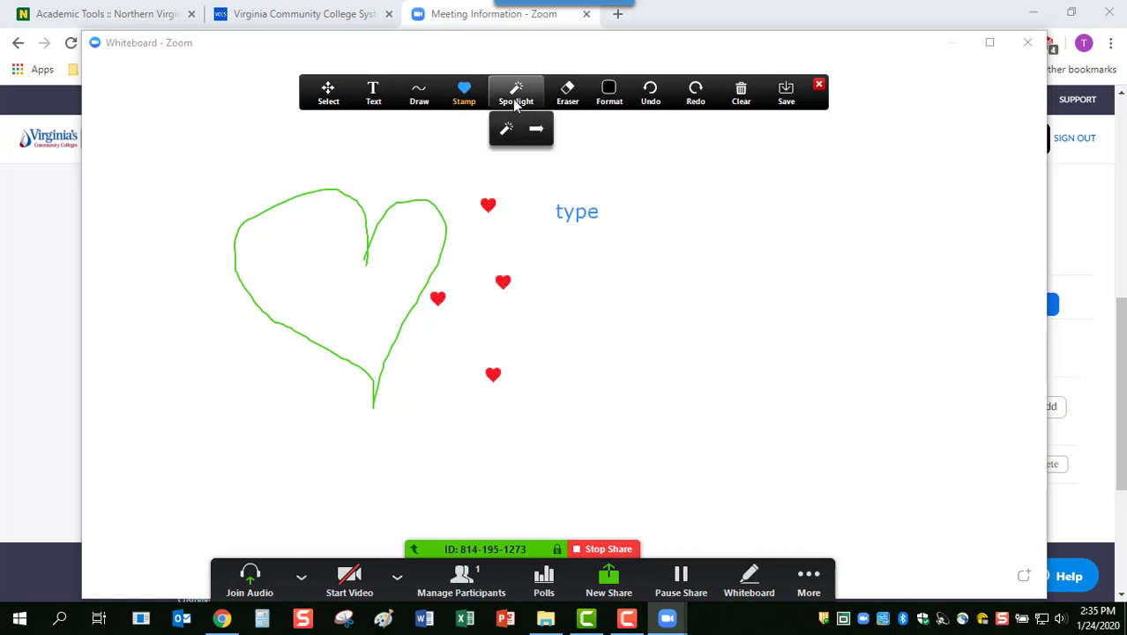
left_click(506, 129)
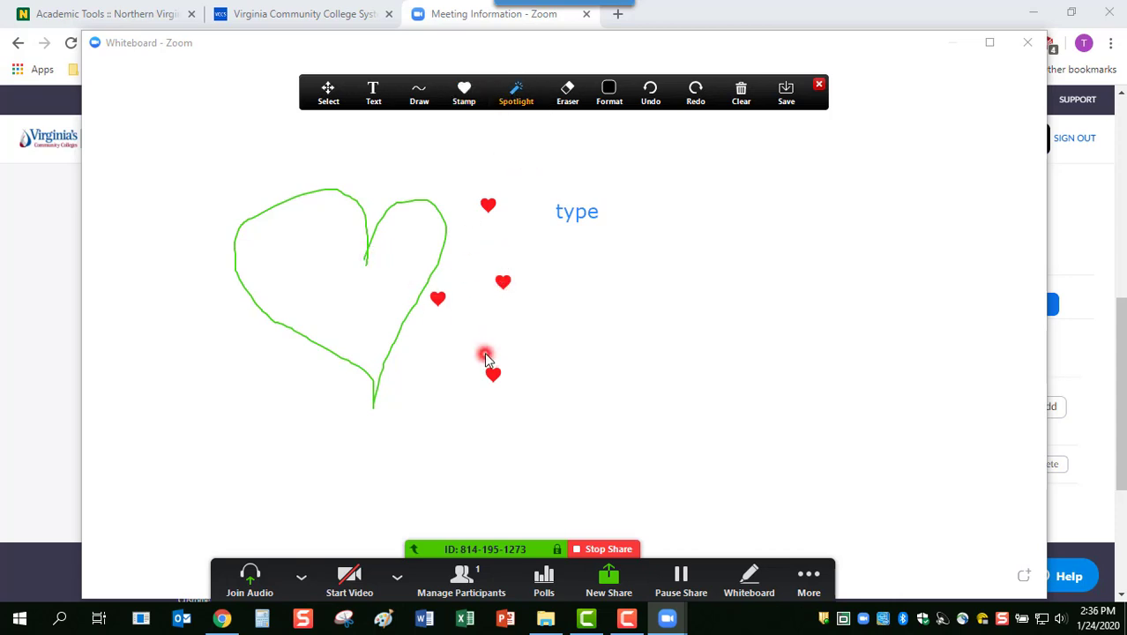
left_click(516, 93)
left_click(535, 133)
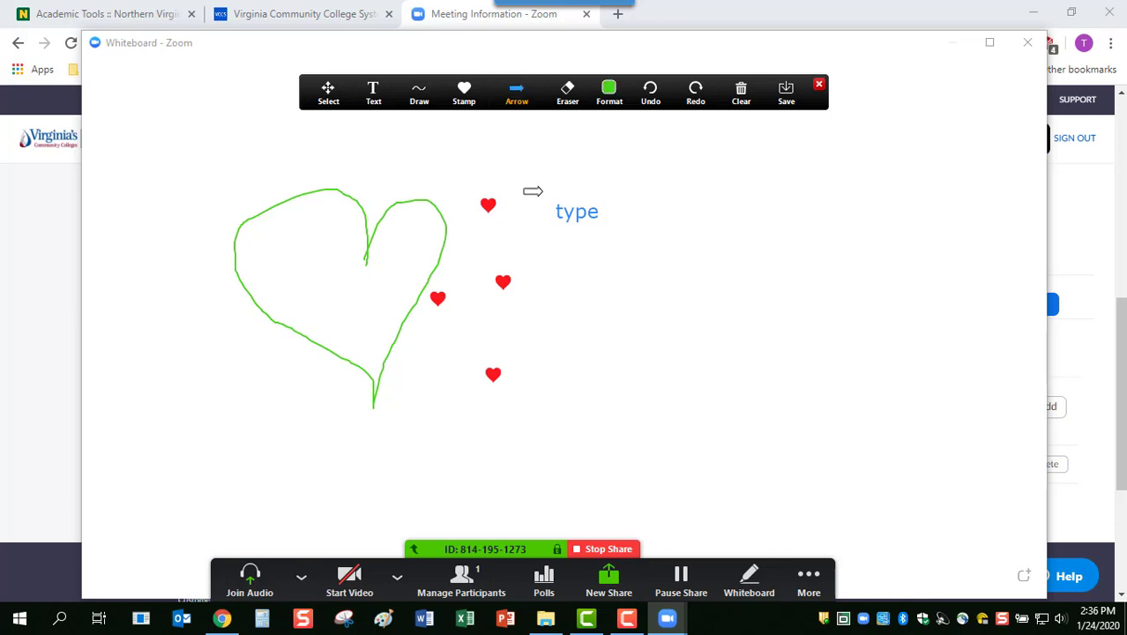
left_click(540, 189)
left_click(432, 214)
left_click(476, 269)
left_click(396, 327)
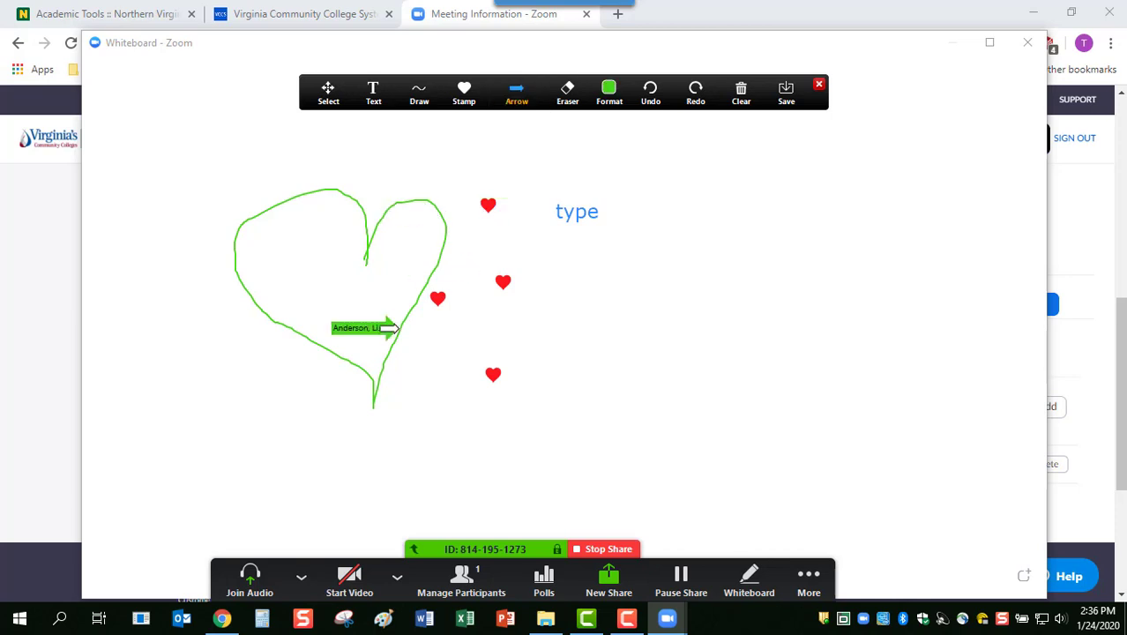
Erase the word 'type' and the top red heart
left_click(567, 93)
left_click(575, 210)
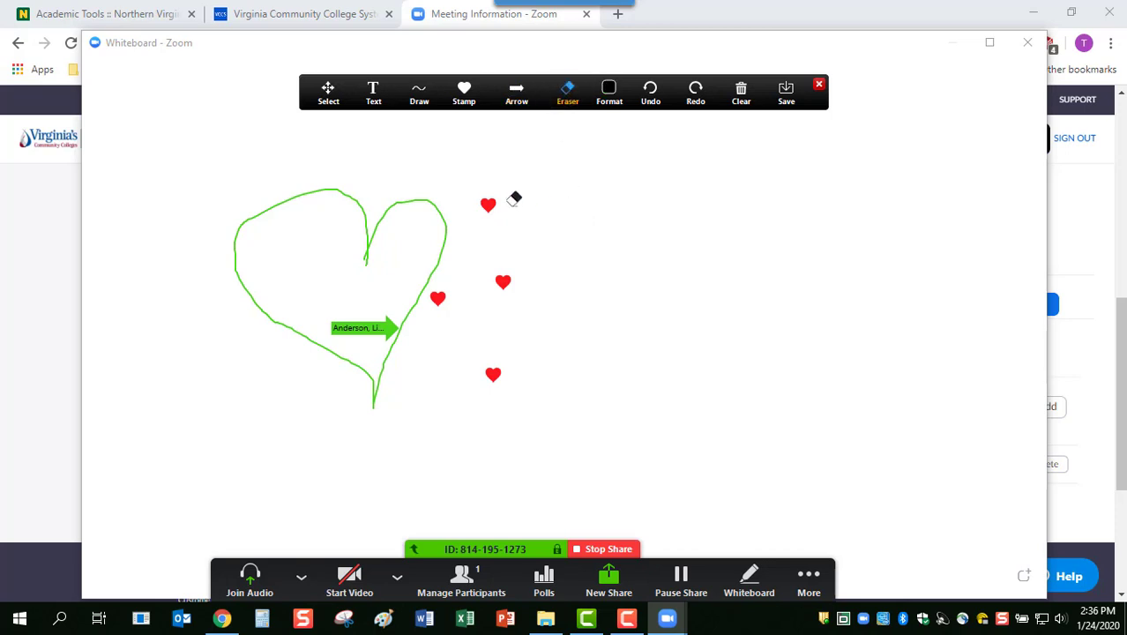
left_click(489, 204)
Erase the green heart outline and set the drawing colour to orange
left_click(447, 217)
left_click(608, 91)
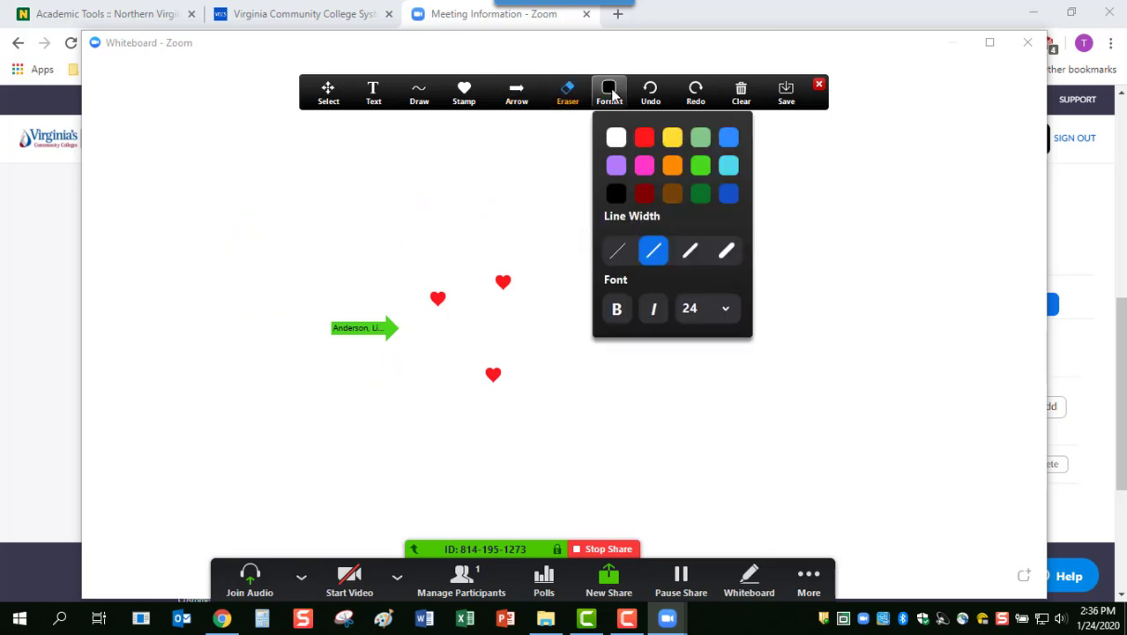
left_click(672, 165)
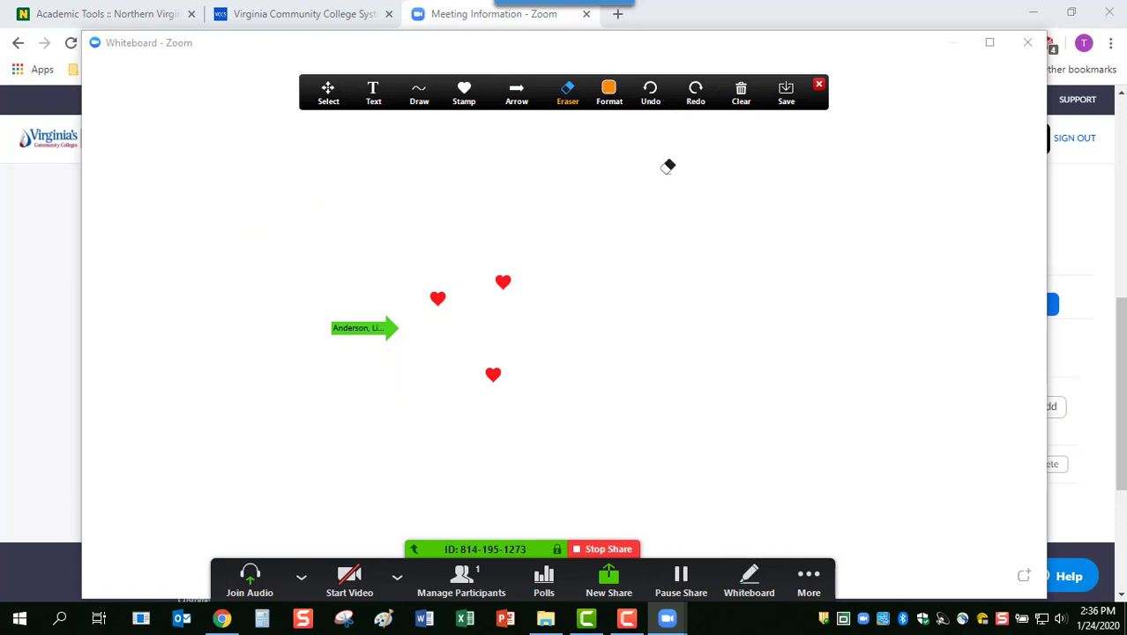
left_click(419, 95)
left_click(608, 93)
left_click(418, 93)
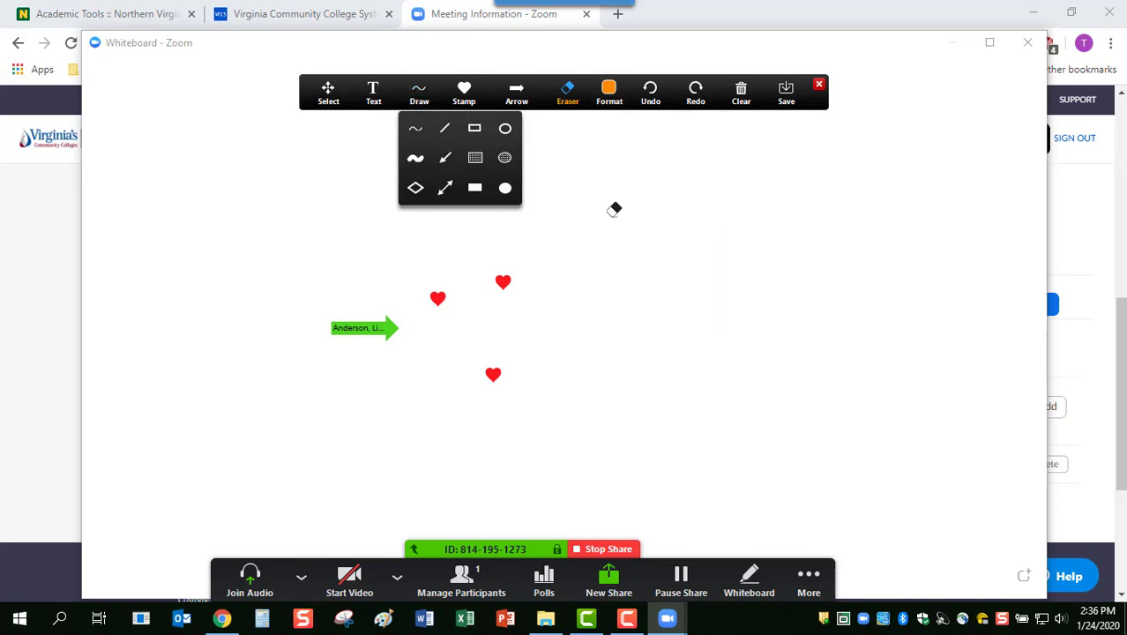
Draw a filled orange rectangle right of the hearts, then undo and redo it
mouse_move(407, 100)
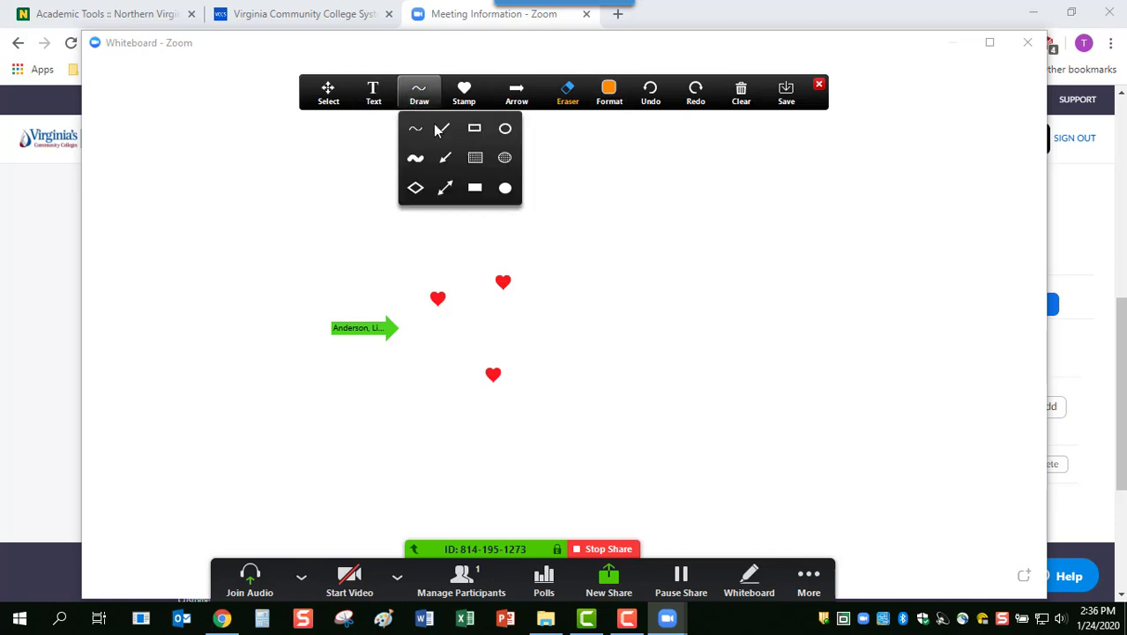
left_click(474, 158)
mouse_move(672, 260)
left_mouse_down()
mouse_move(784, 398)
mouse_move(928, 374)
left_mouse_up()
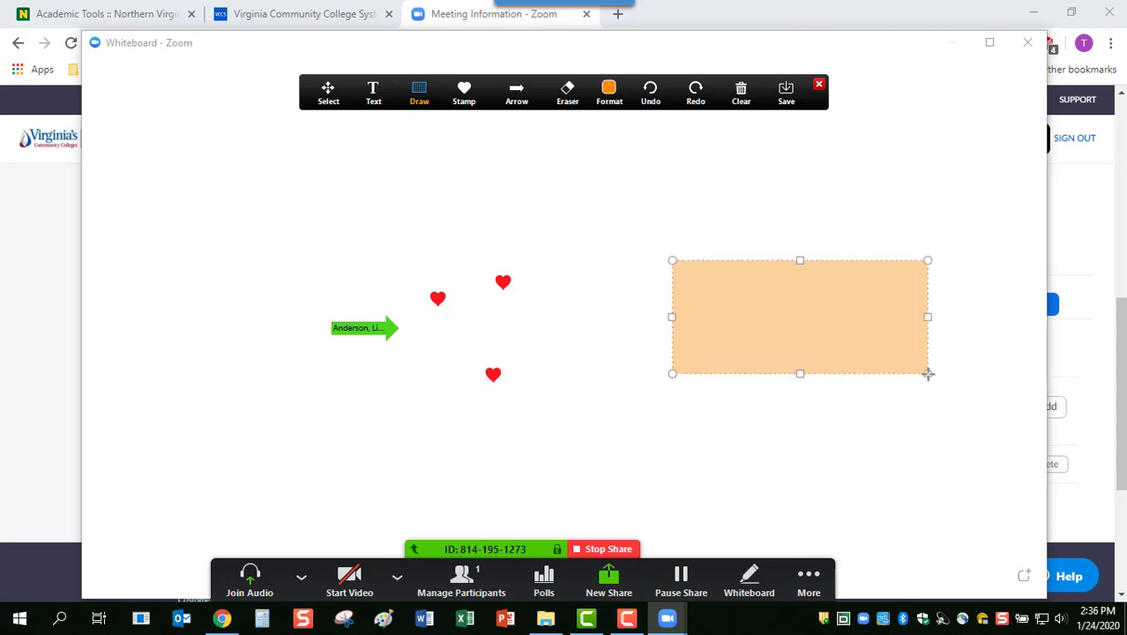
left_click(650, 102)
left_click(694, 99)
mouse_move(739, 97)
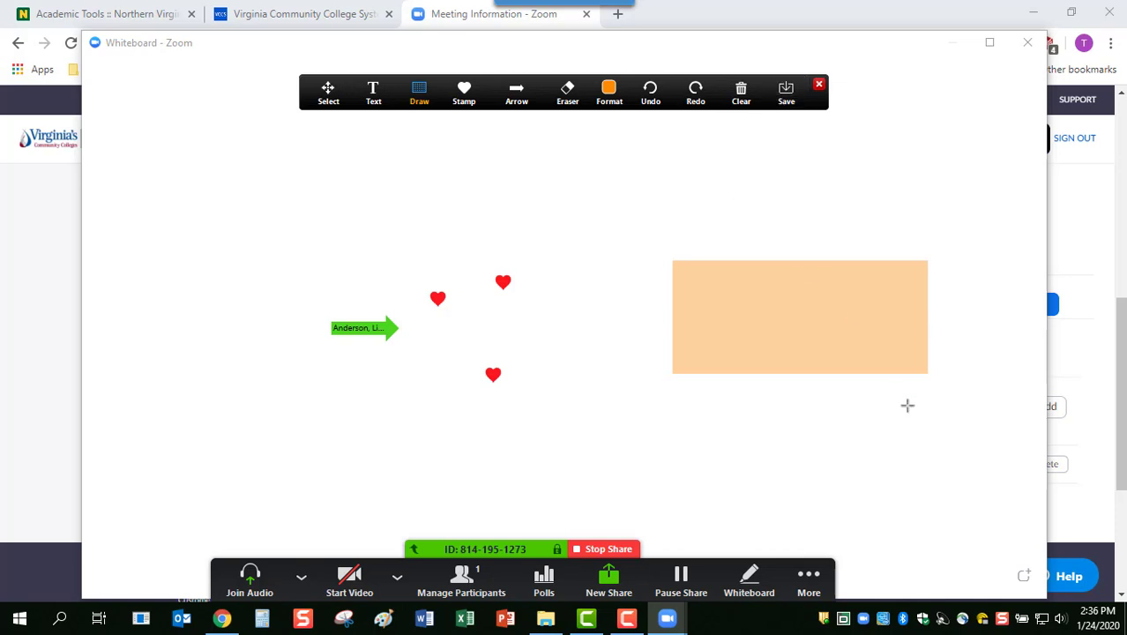
Add a second page with a filled orange square and a freehand 2 on it
left_click(1024, 577)
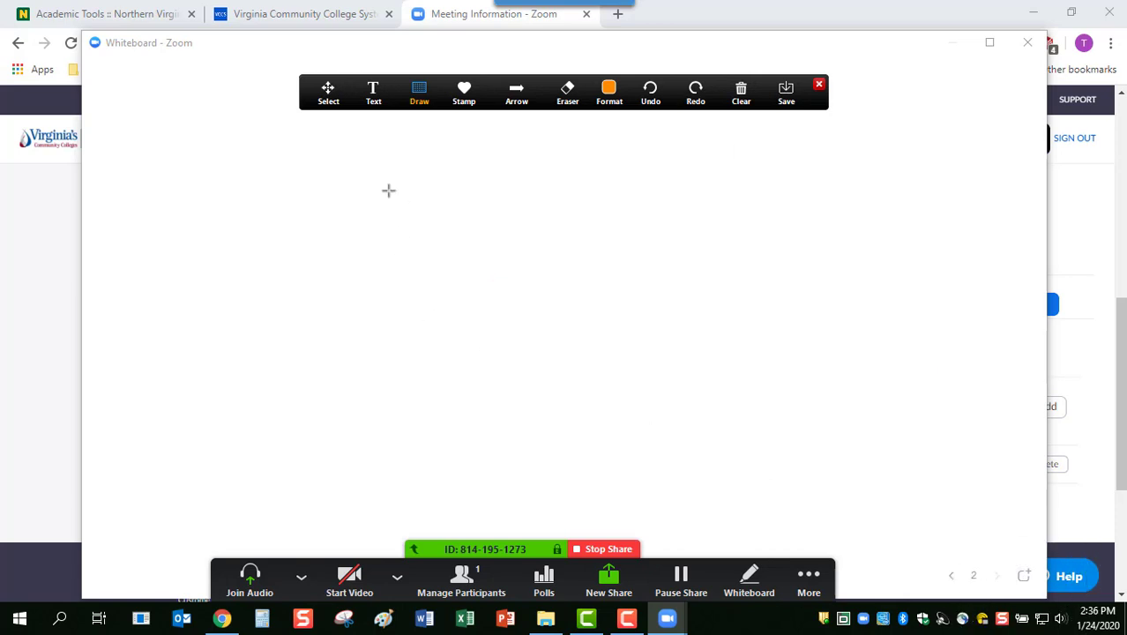
mouse_move(387, 188)
left_mouse_down()
mouse_move(666, 398)
mouse_move(702, 469)
left_mouse_up()
left_click(419, 92)
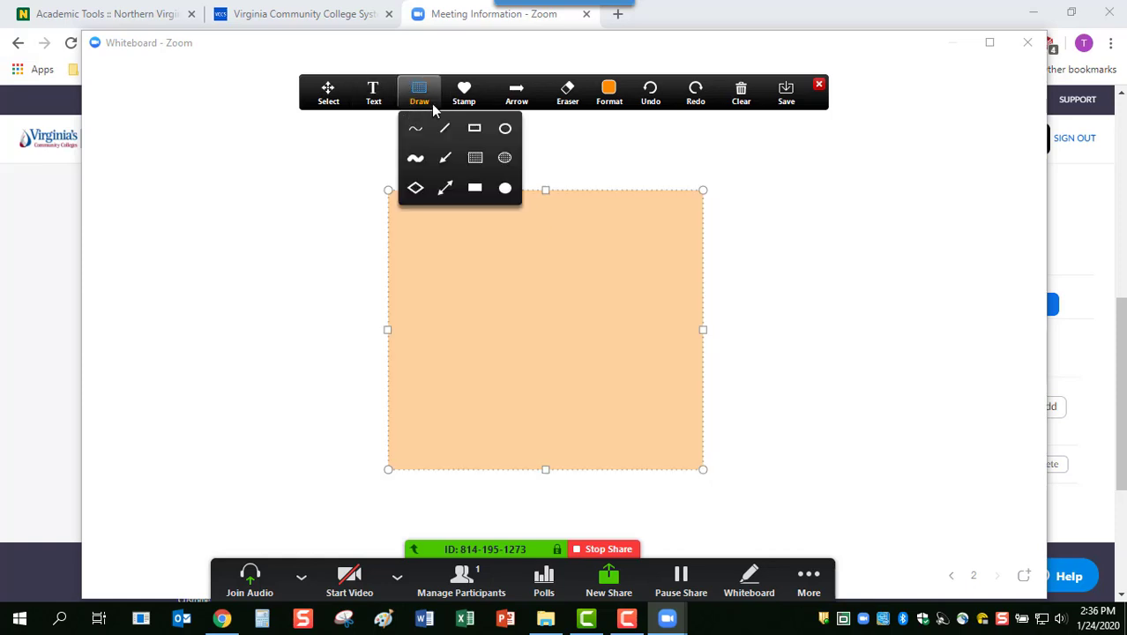
left_click(447, 128)
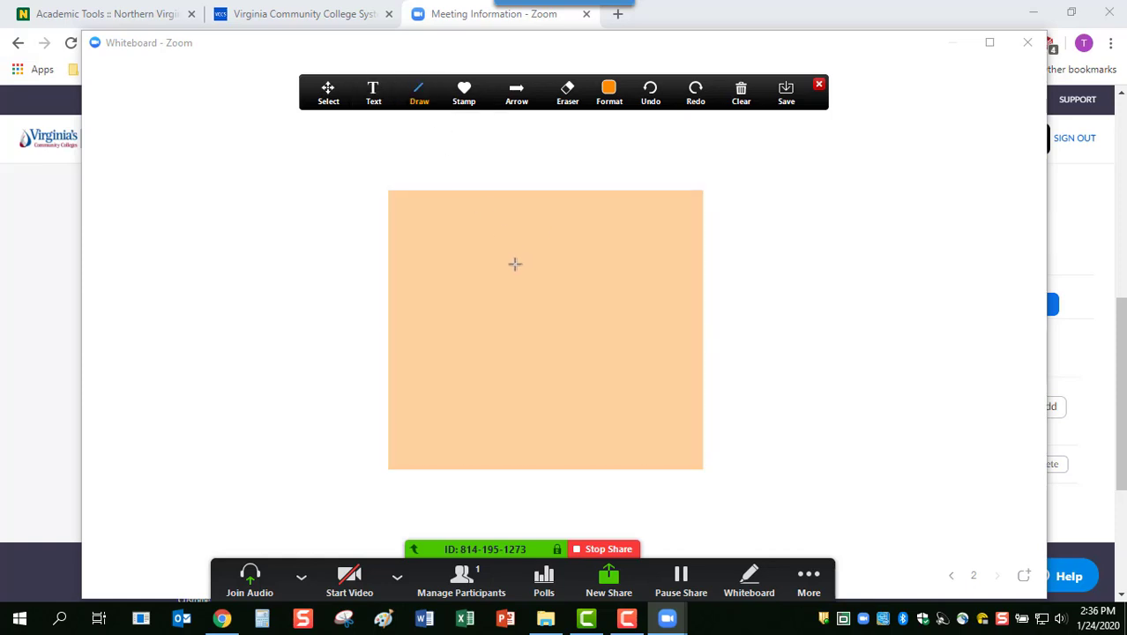
mouse_move(512, 264)
left_mouse_down()
mouse_move(573, 287)
mouse_move(524, 268)
left_mouse_up()
left_click(413, 102)
left_click(415, 129)
mouse_move(454, 270)
left_mouse_down()
mouse_move(548, 265)
mouse_move(477, 369)
mouse_move(568, 381)
left_mouse_up()
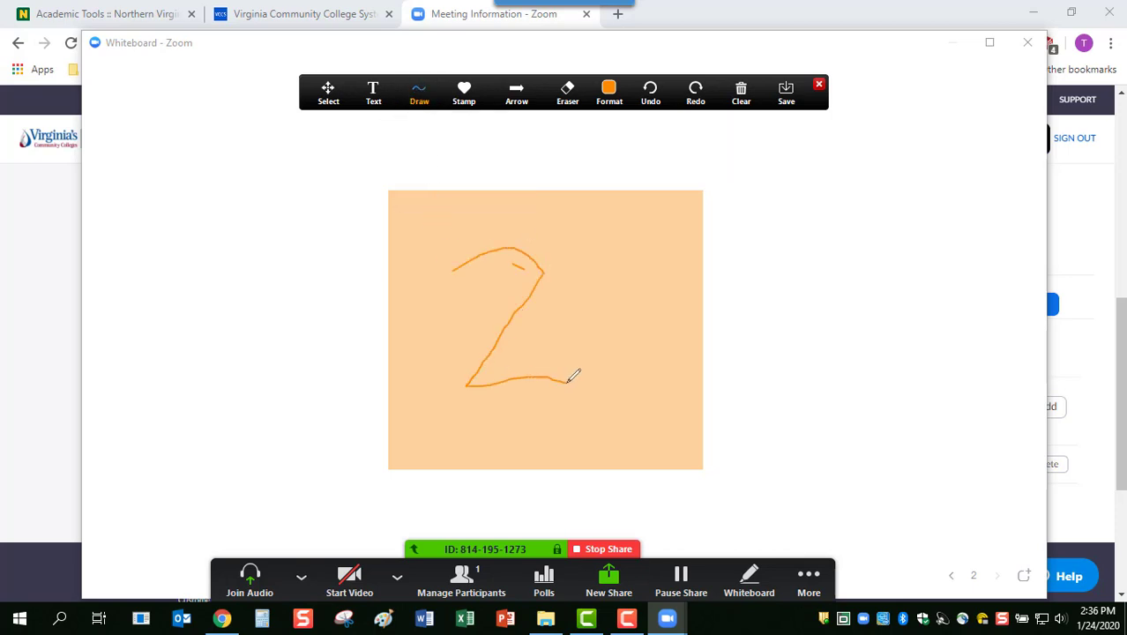
Add a third page with a hand-drawn 3, then page back and forth between pages
left_click(1025, 577)
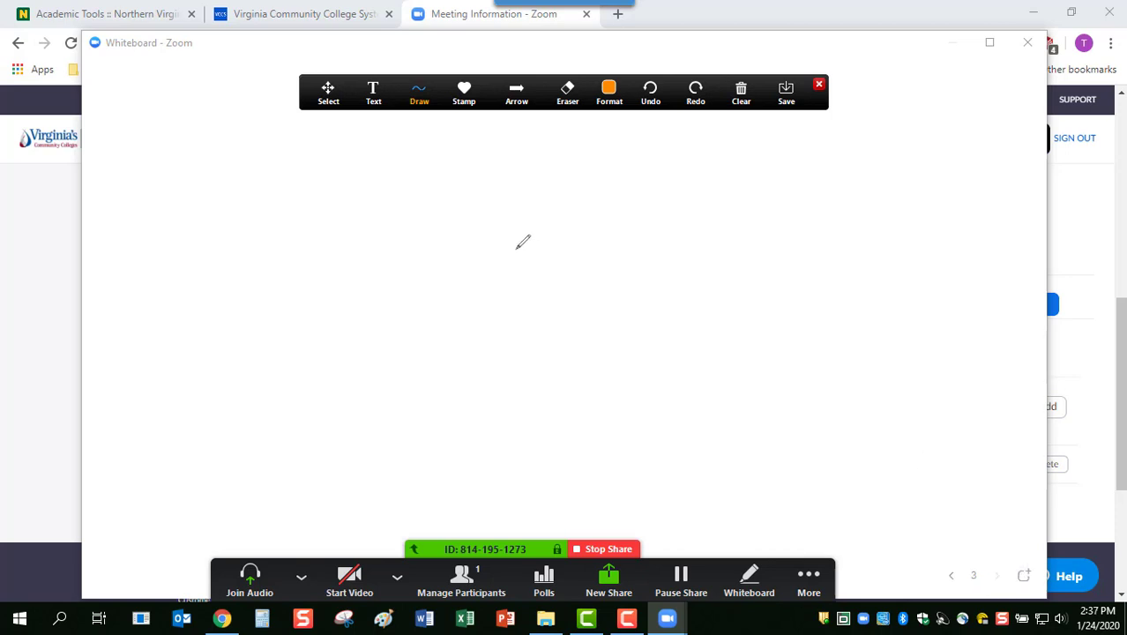
mouse_move(505, 248)
left_mouse_down()
mouse_move(499, 325)
mouse_move(569, 335)
mouse_move(514, 385)
mouse_move(470, 390)
left_mouse_up()
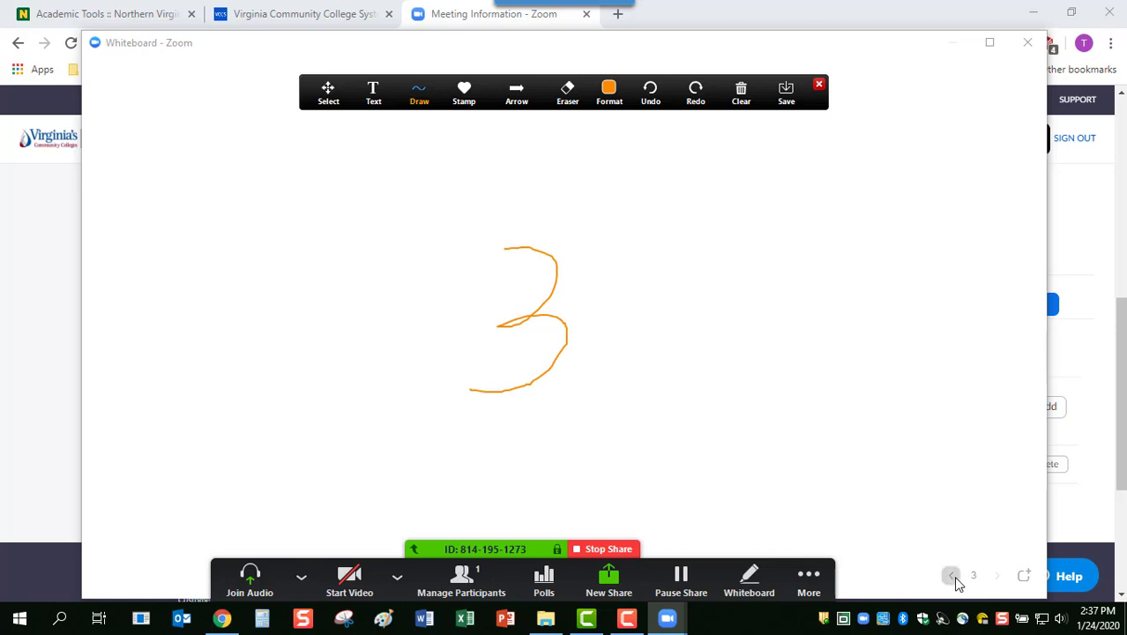
left_click(952, 578)
left_click(954, 577)
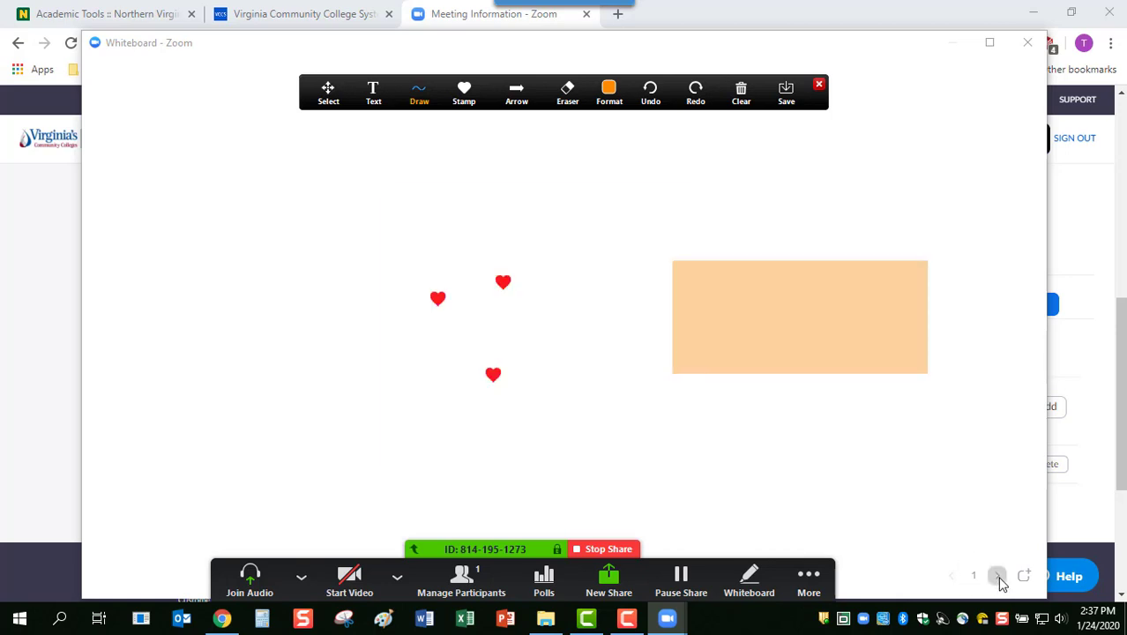
left_click(998, 577)
left_click(998, 578)
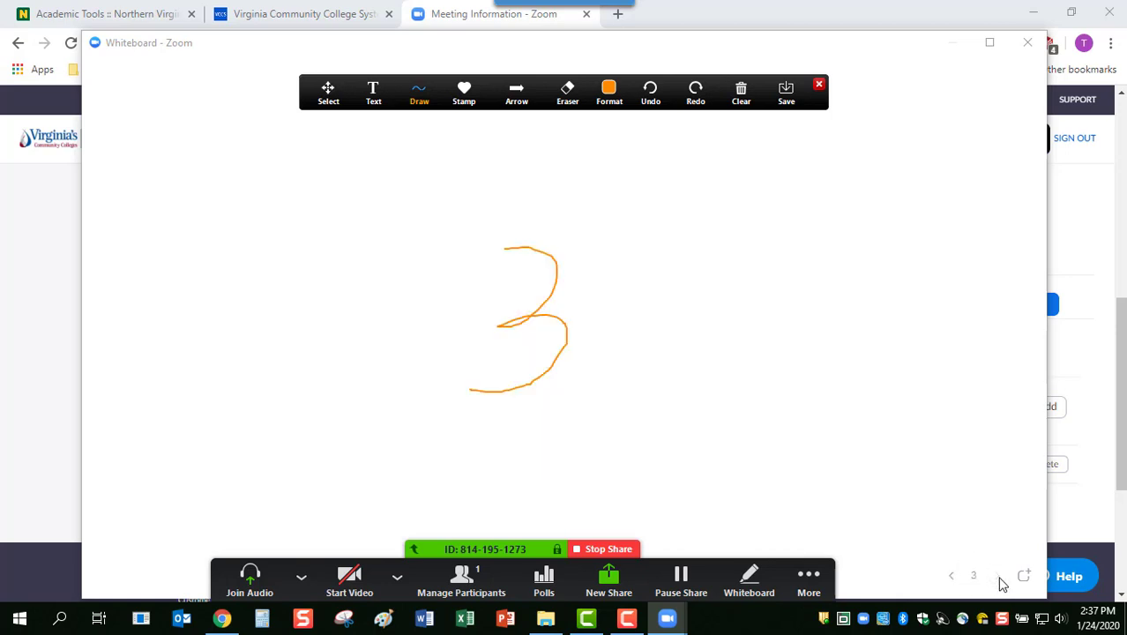
left_click(952, 578)
Page back to page 1 showing the red hearts and orange rectangle
left_click(952, 577)
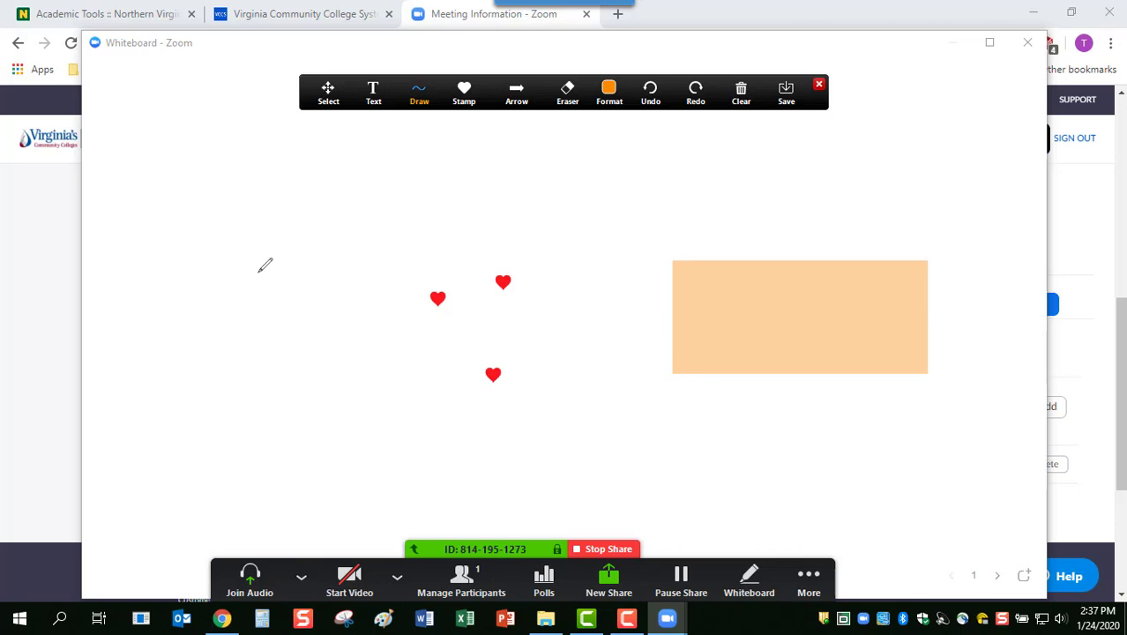
Sketch a division bracket with 9 under it and 3 above, then end whiteboard sharing
mouse_move(258, 273)
left_mouse_down()
mouse_move(294, 273)
mouse_move(268, 355)
mouse_move(299, 250)
mouse_move(481, 250)
left_mouse_up()
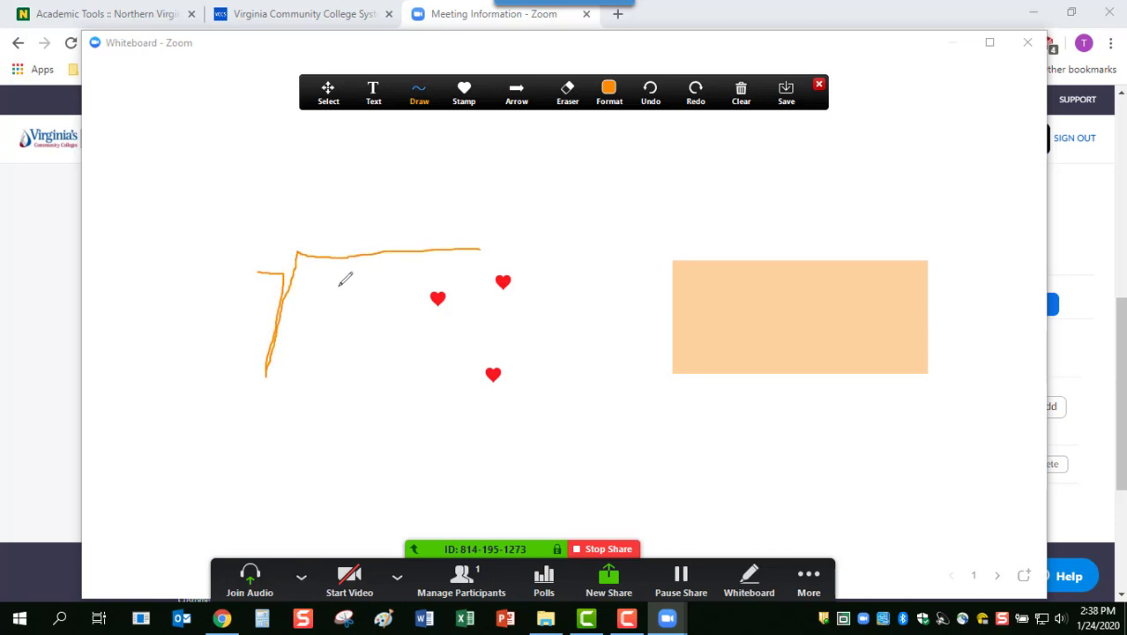
mouse_move(386, 277)
left_mouse_down()
mouse_move(348, 302)
mouse_move(387, 272)
mouse_move(351, 366)
left_mouse_up()
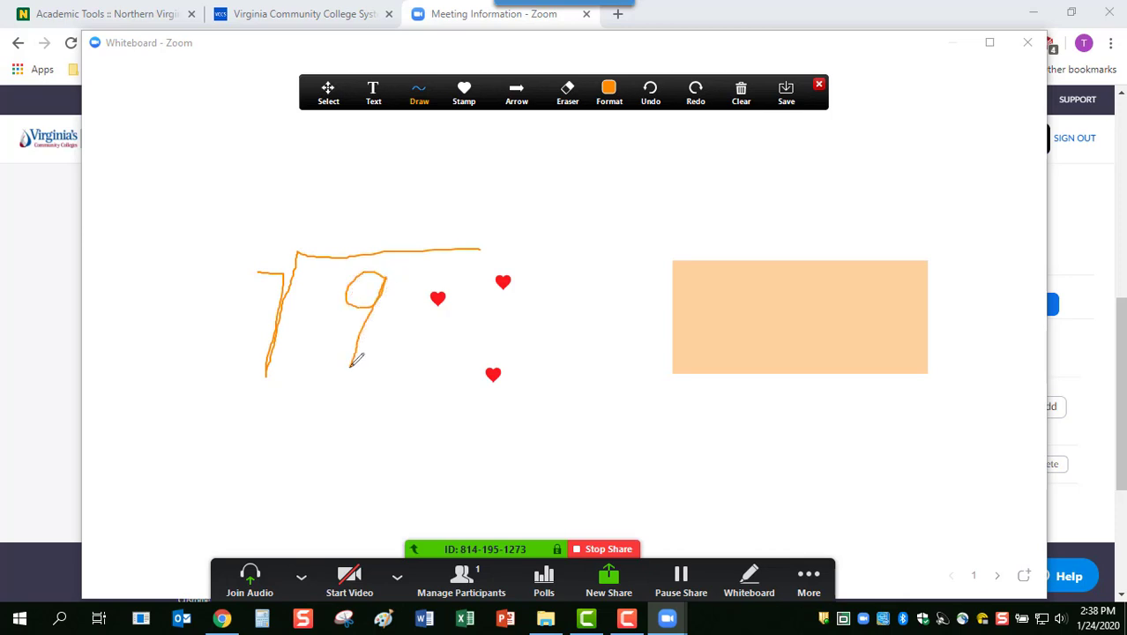
mouse_move(336, 157)
left_mouse_down()
mouse_move(365, 162)
mouse_move(371, 190)
mouse_move(335, 210)
left_mouse_up()
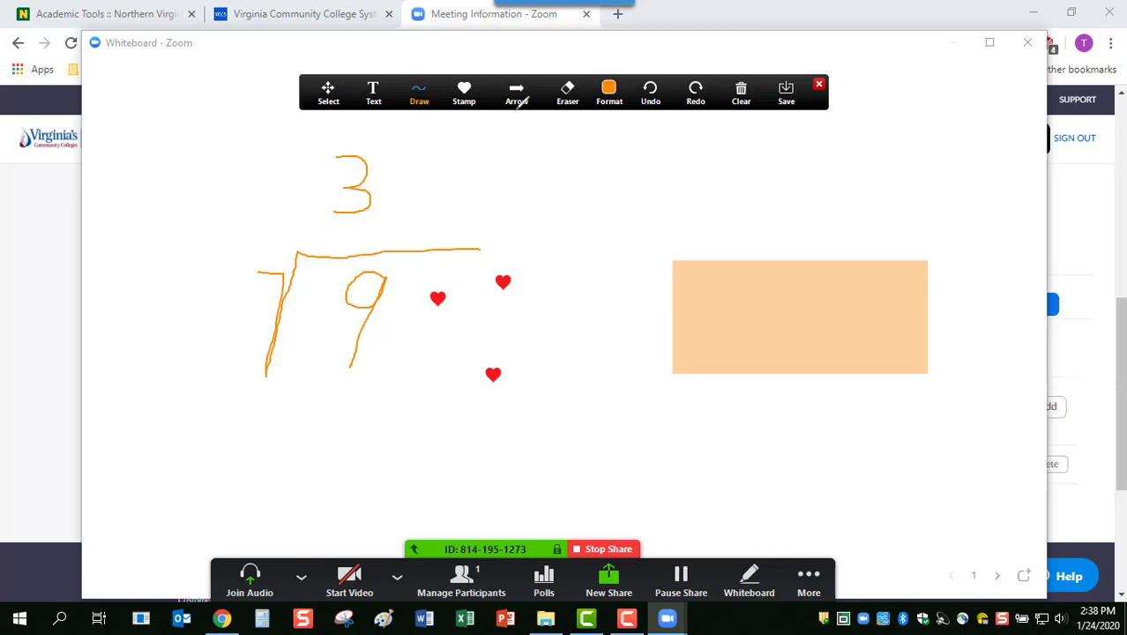
left_click(517, 102)
left_click(630, 550)
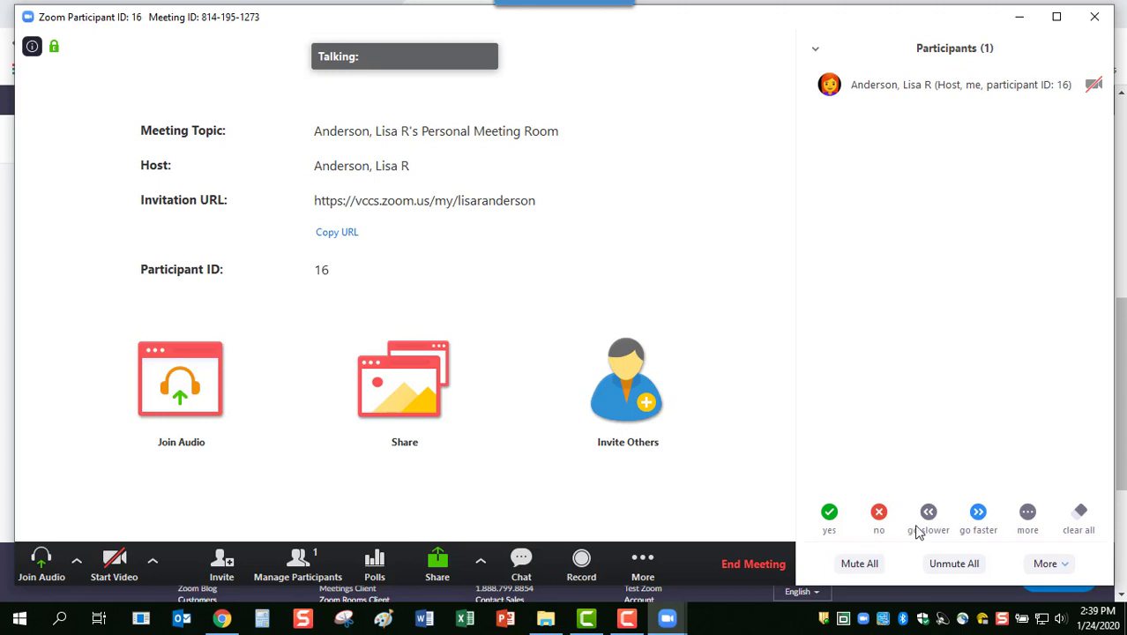
Expand the Participants panel's feedback options to show thumbs up, clap and coffee reactions
left_click(1027, 519)
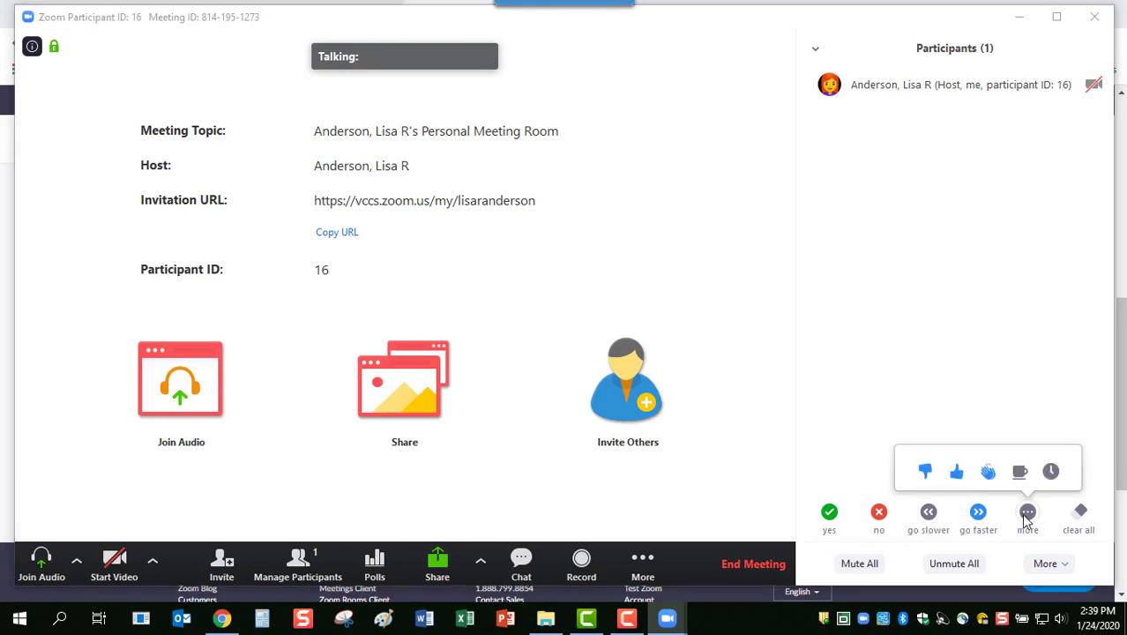
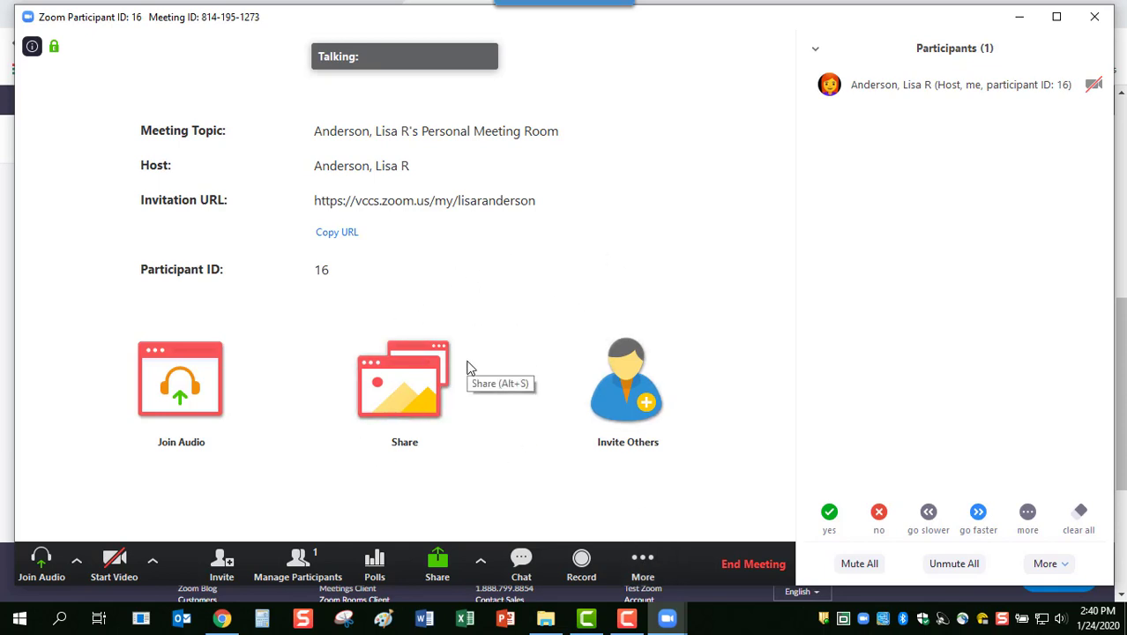
Create 4 breakout rooms from the More menu with participants assigned manually
left_click(643, 565)
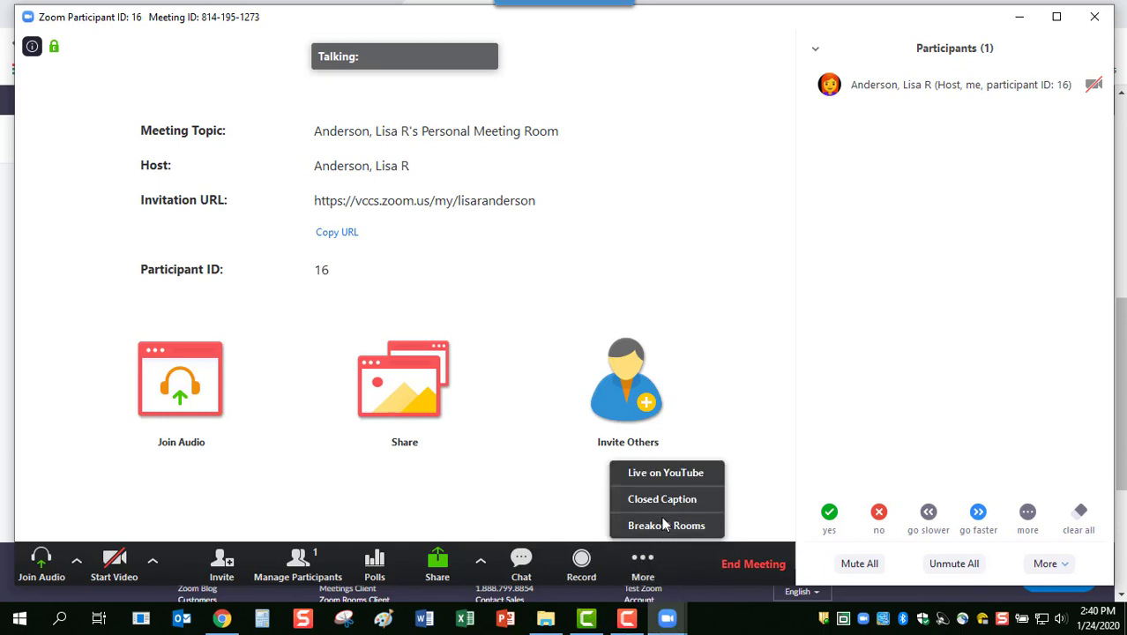
left_click(663, 526)
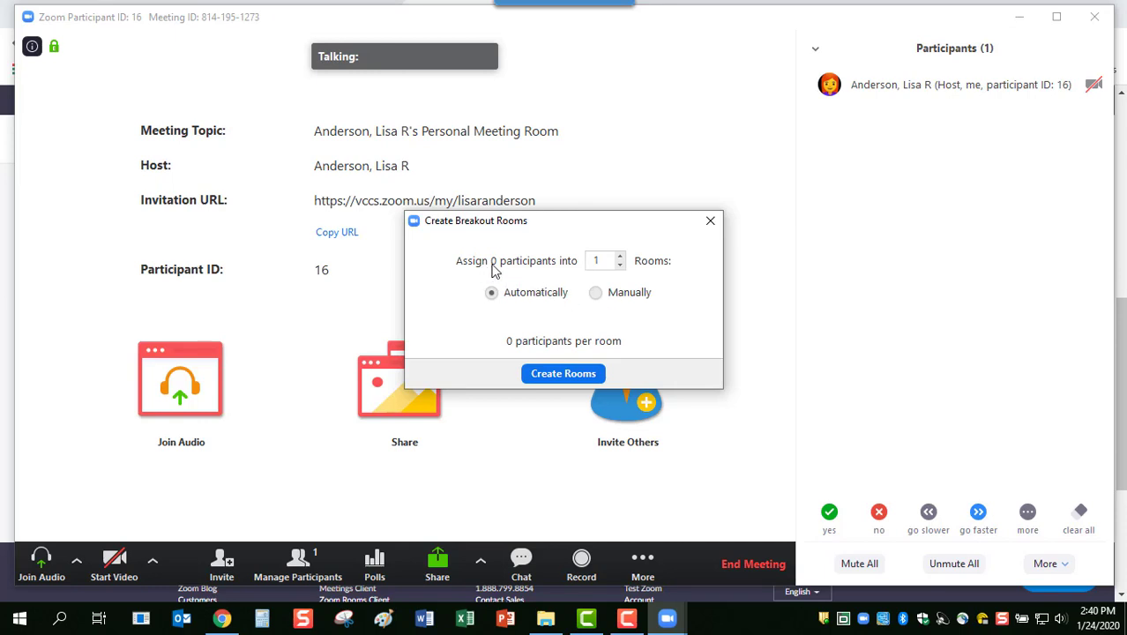
left_click(619, 256)
left_click(620, 256)
left_click(619, 256)
left_click(620, 256)
left_click(620, 256)
left_click(620, 255)
left_click(621, 266)
left_click(621, 265)
left_click(621, 265)
left_click(620, 265)
left_click(621, 265)
left_click(620, 257)
left_click(620, 257)
left_click(596, 296)
left_click(558, 375)
Try assigning participants to Breakout Rooms 1, 2, 3 and 4, each showing everyone already assigned
mouse_move(538, 158)
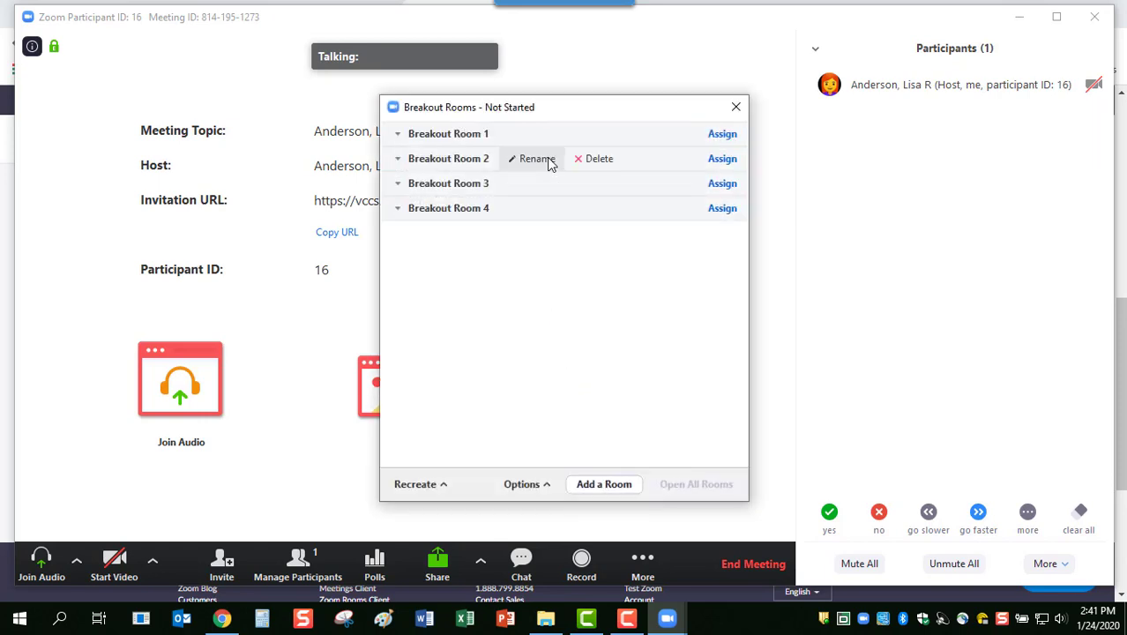
mouse_move(528, 139)
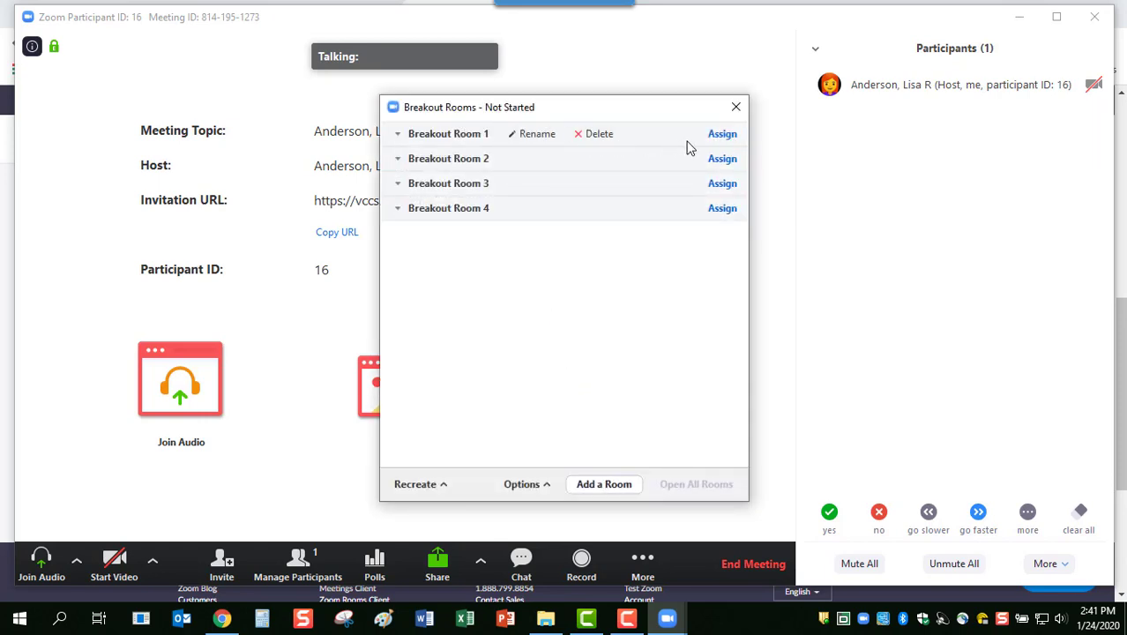
left_click(721, 138)
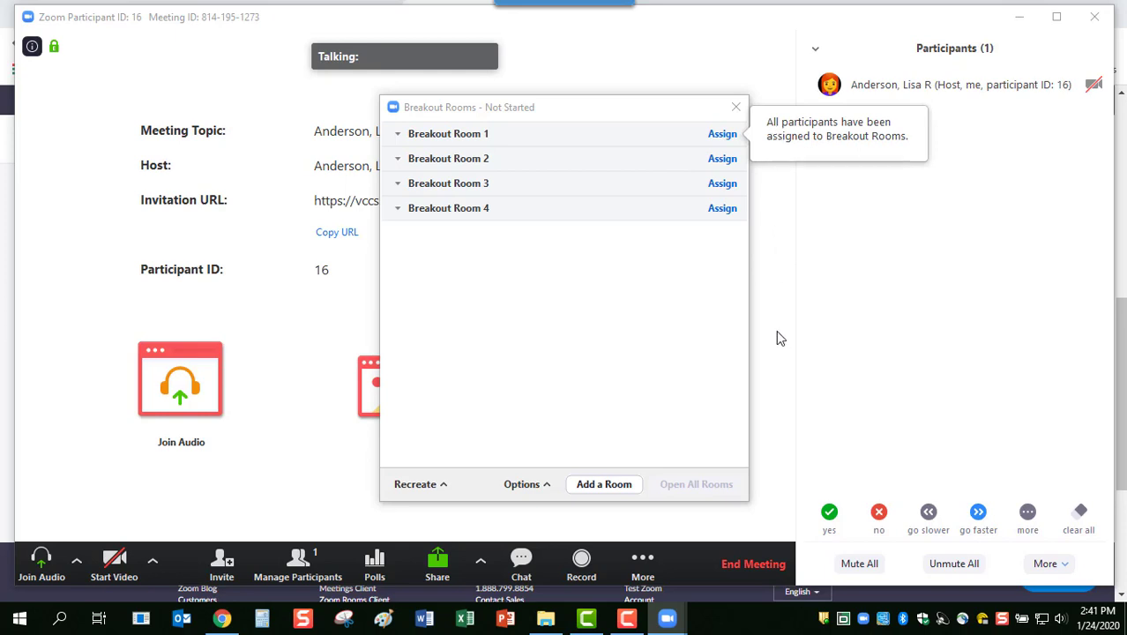
left_click(729, 168)
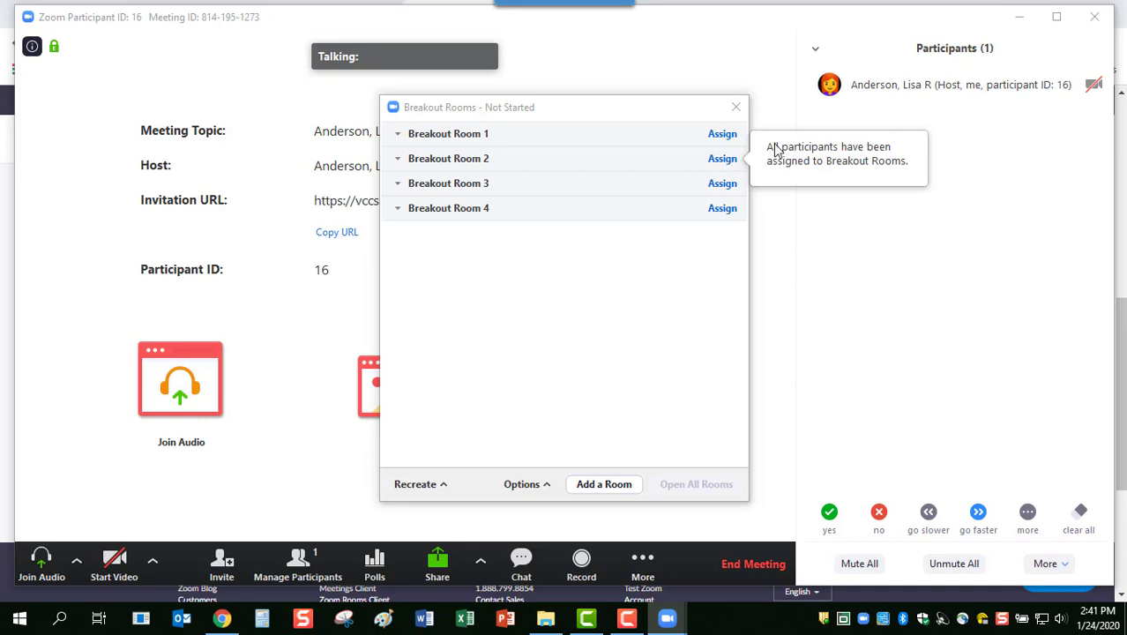
left_click(722, 187)
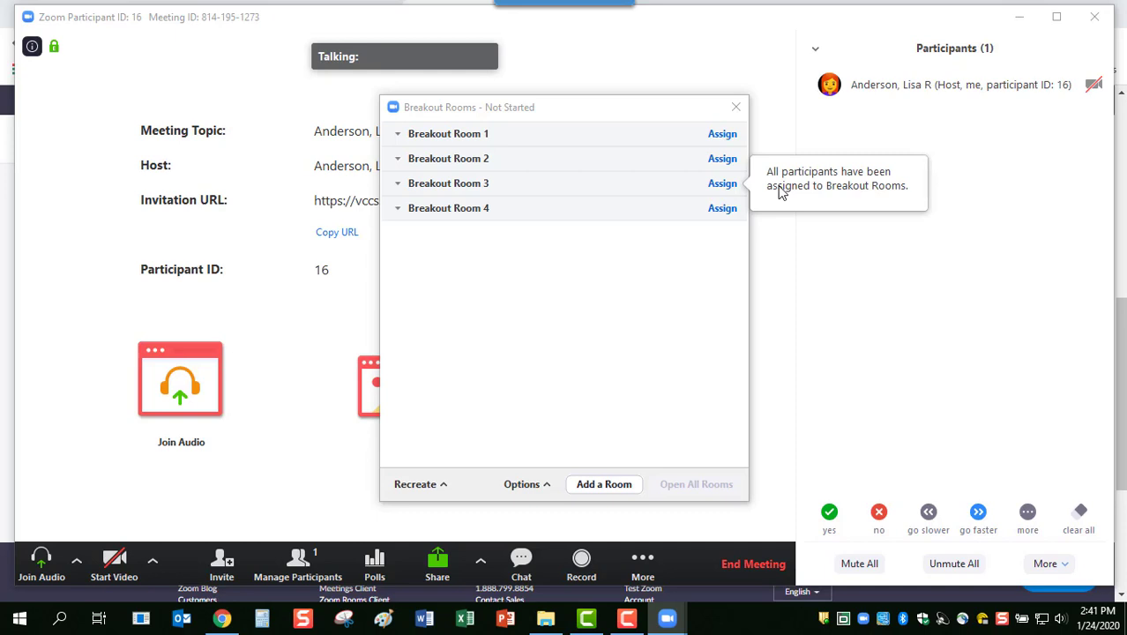
left_click(721, 216)
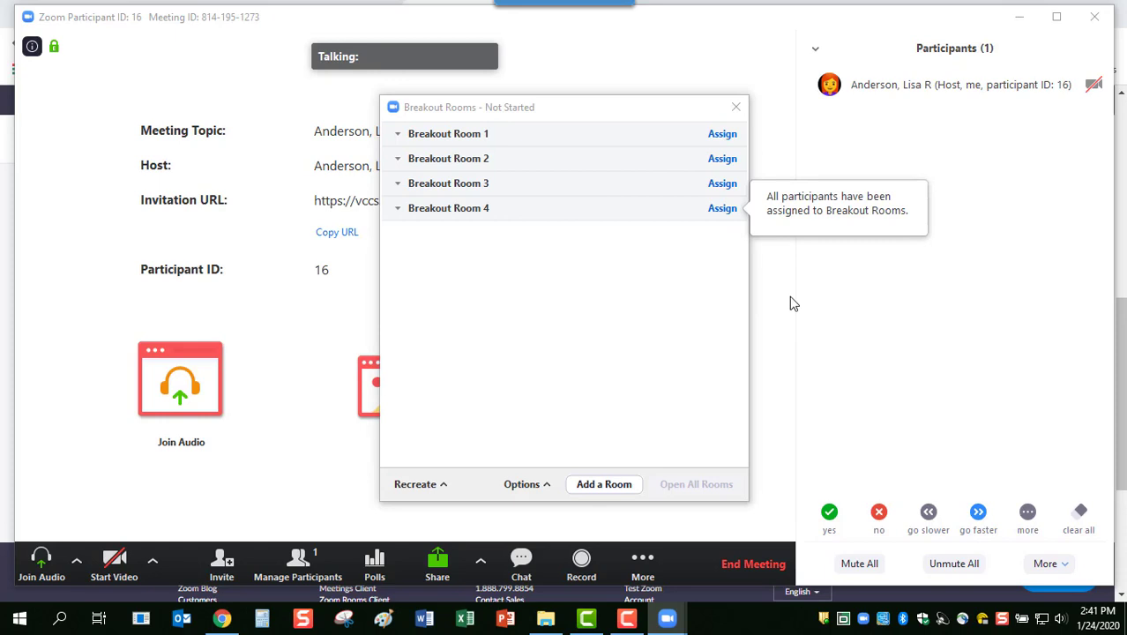
left_click(544, 488)
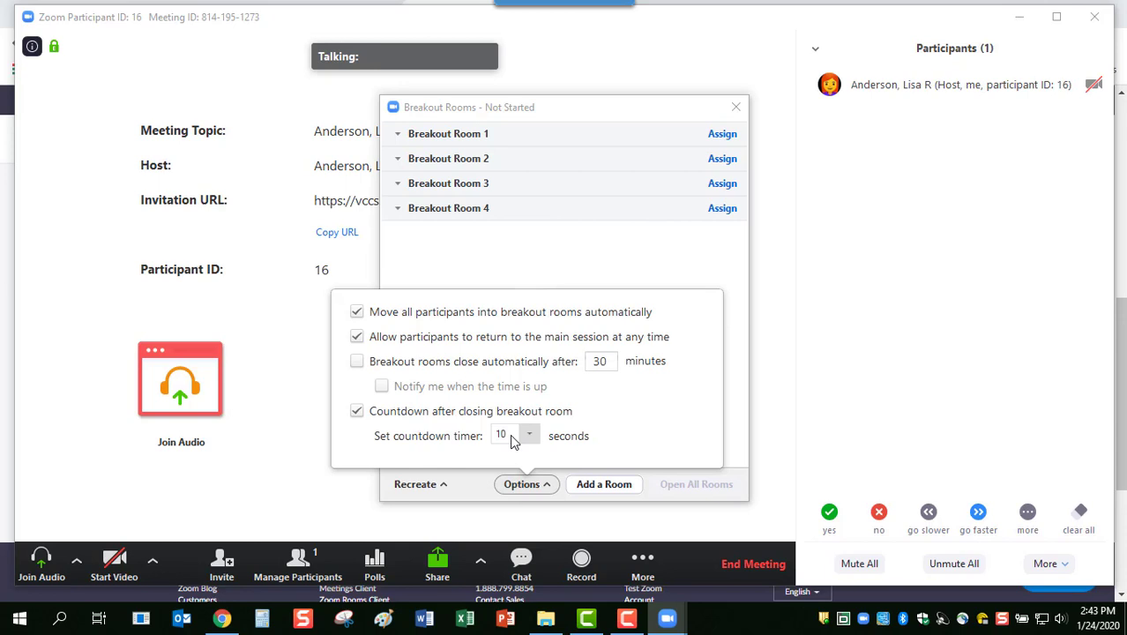
left_click(657, 267)
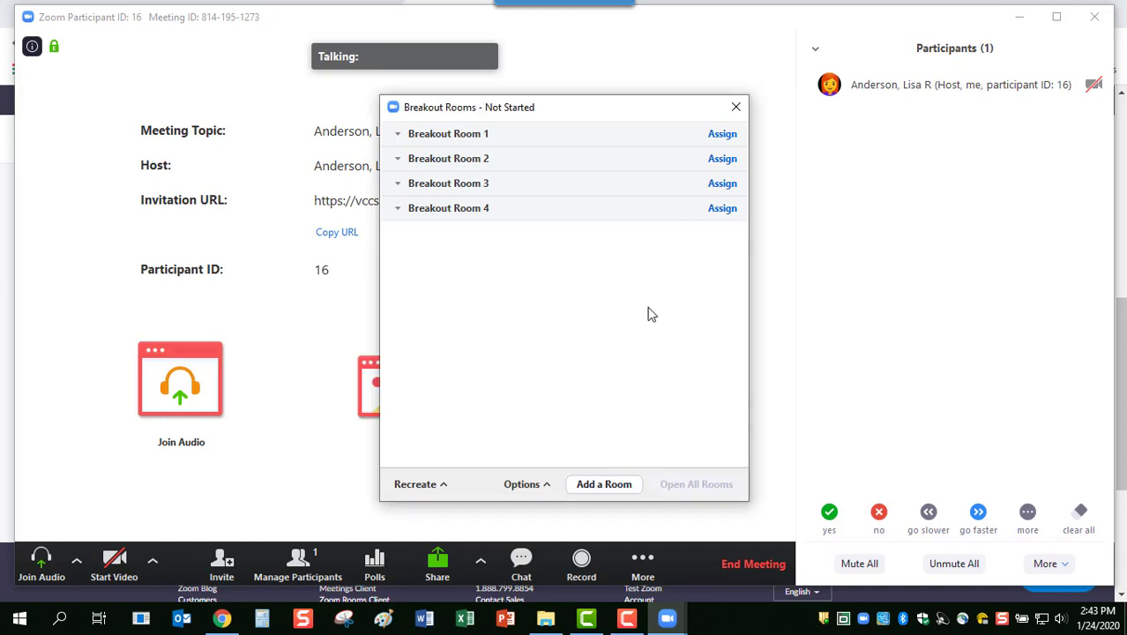
Close the Breakout Rooms list, reopen it from More to check the four rooms, then close it
left_click(736, 107)
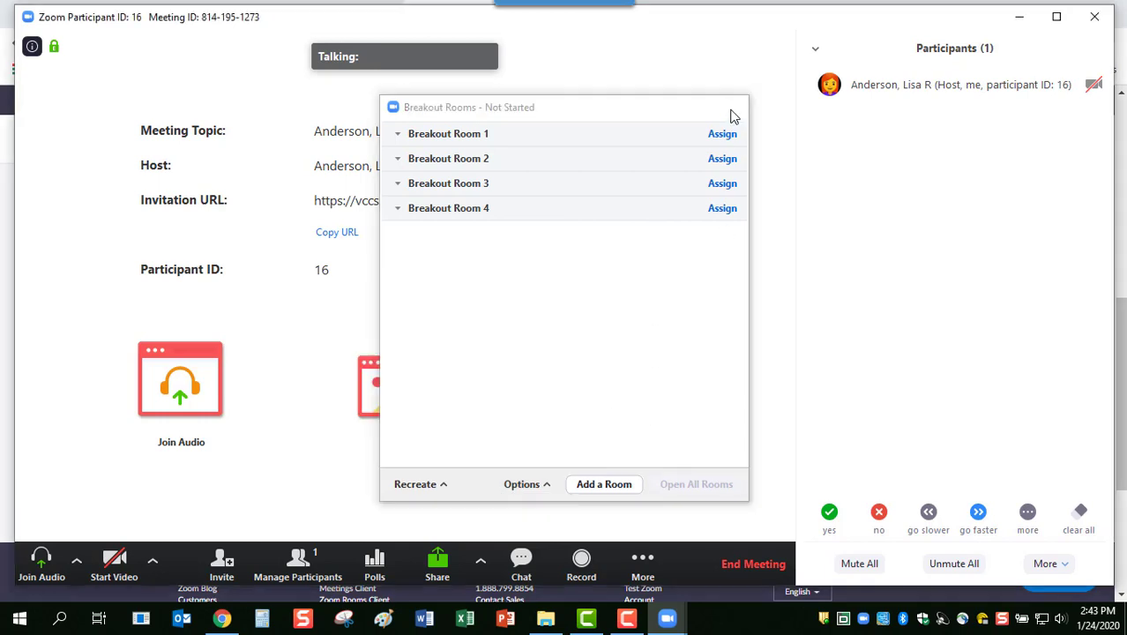
left_click(652, 565)
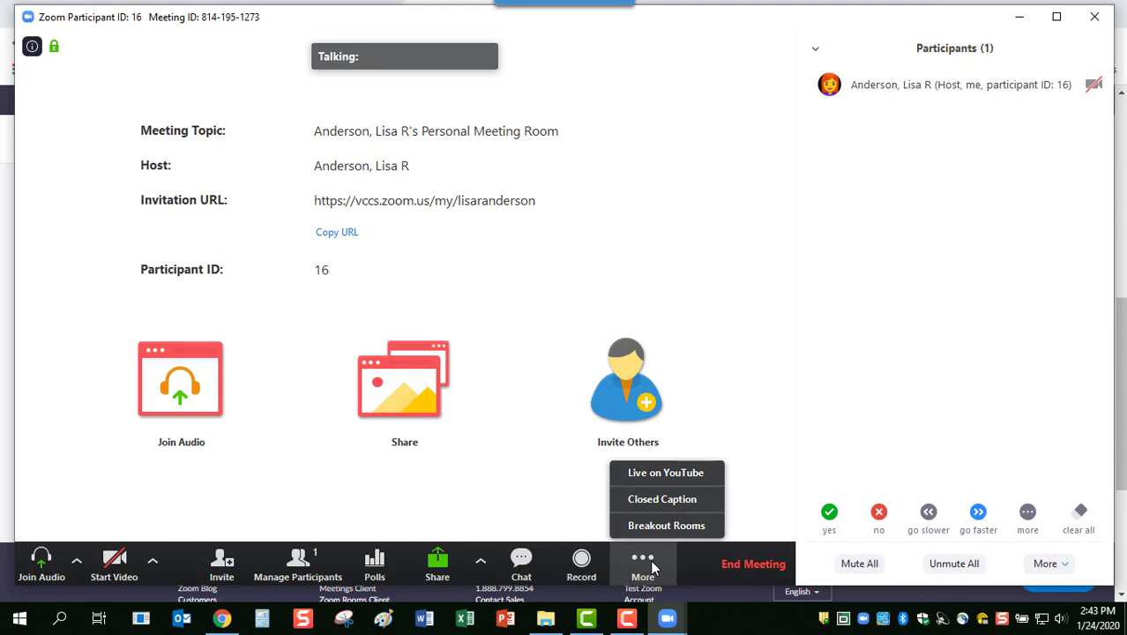
left_click(548, 502)
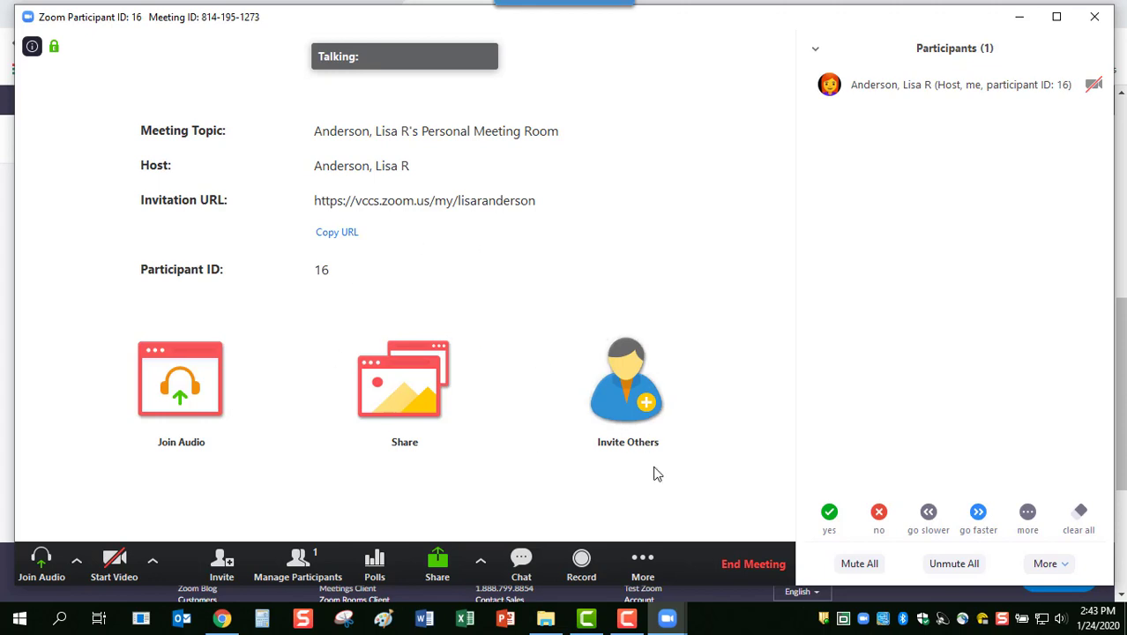
left_click(643, 562)
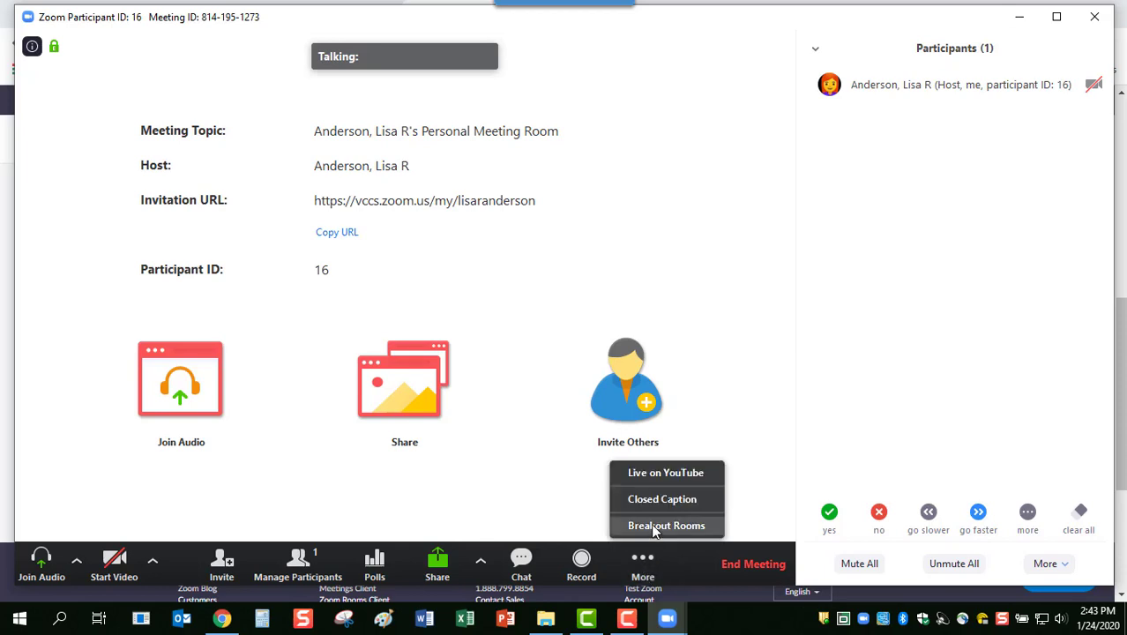
left_click(654, 526)
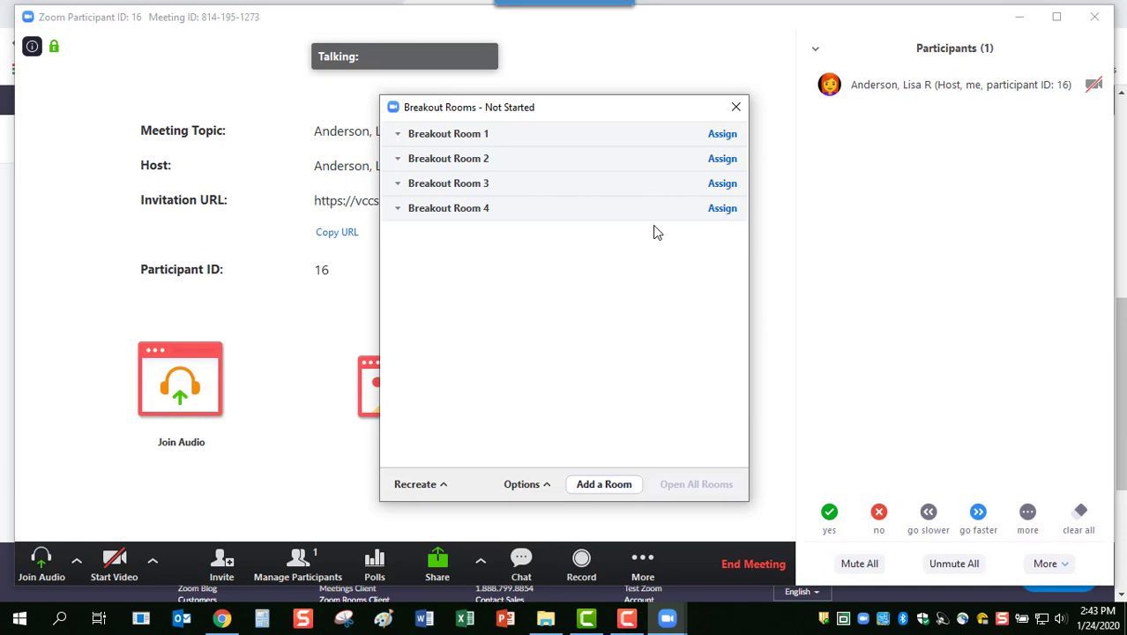
left_click(735, 106)
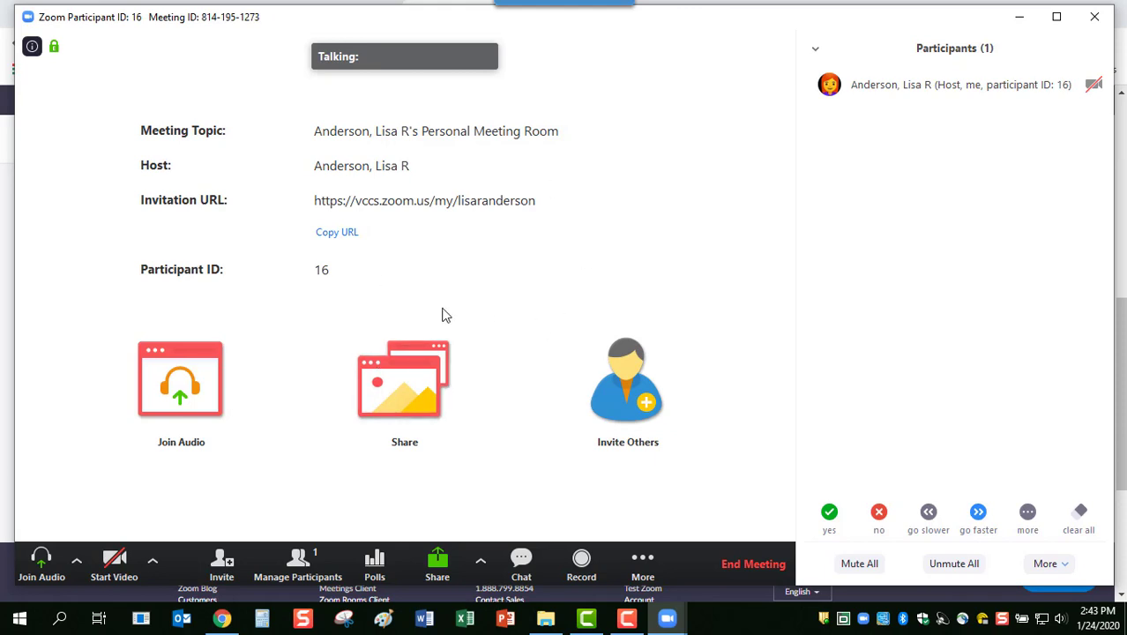
left_click(640, 559)
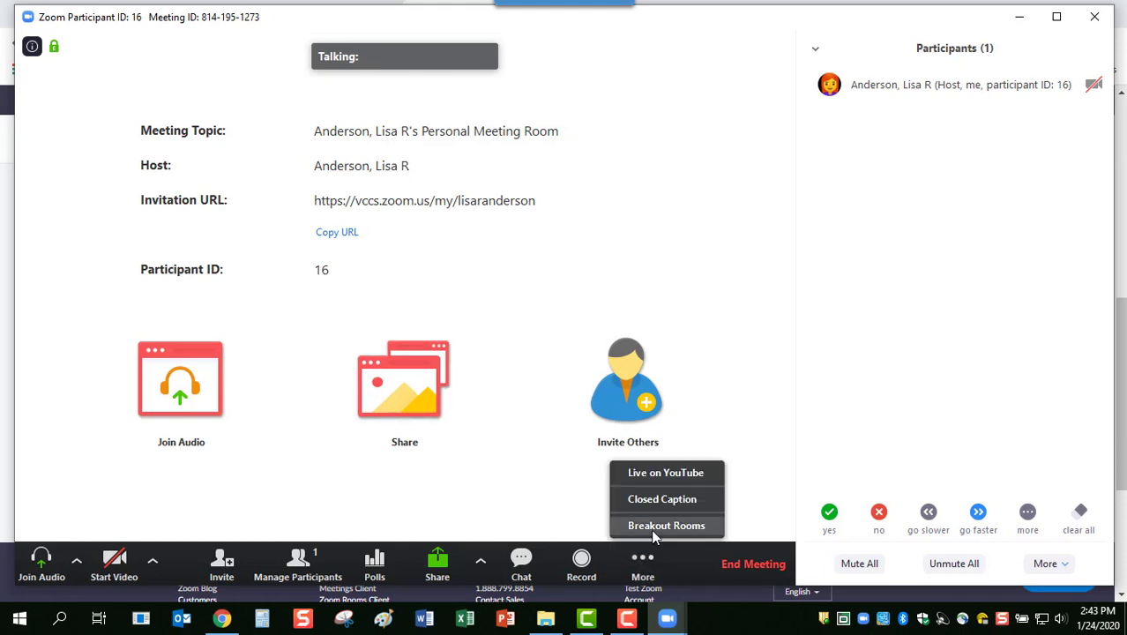
left_click(650, 529)
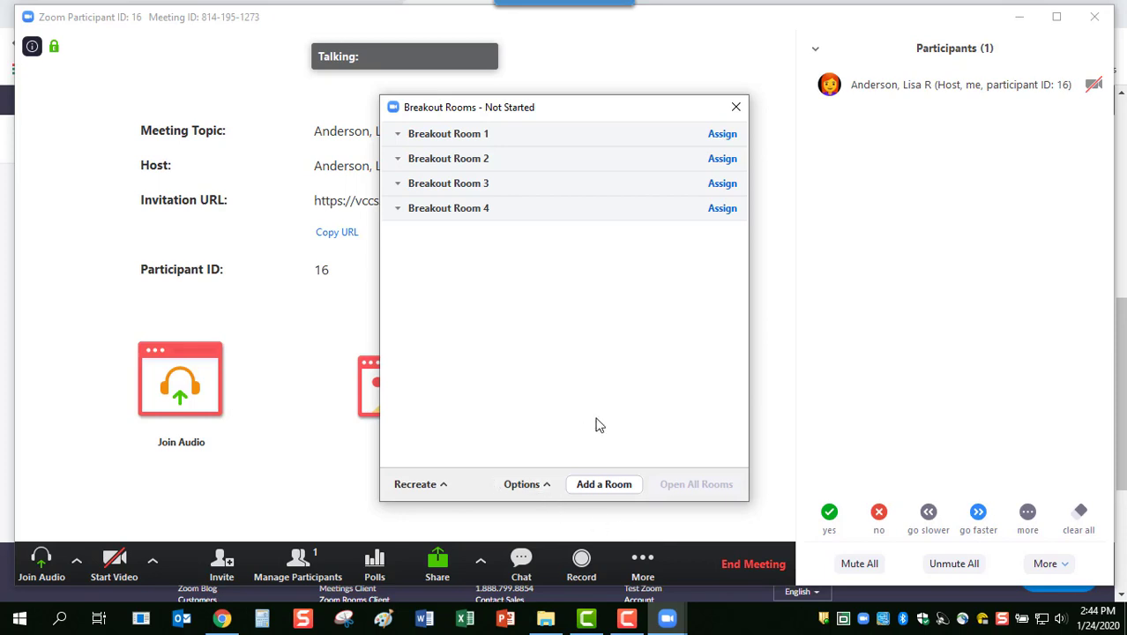
left_click(473, 453)
left_click(735, 108)
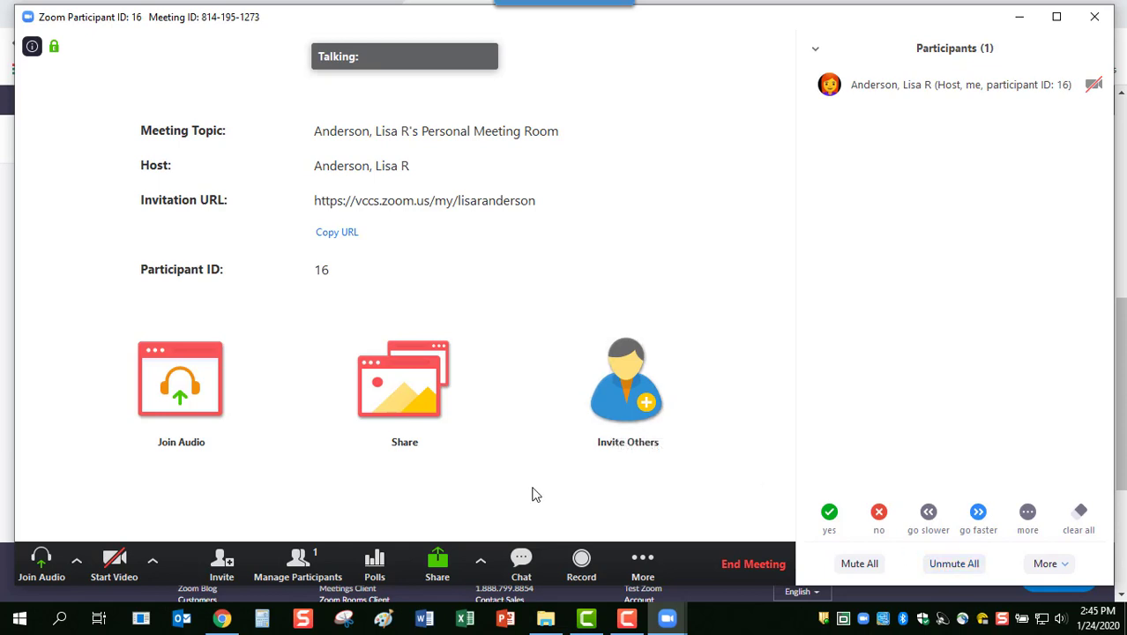
left_click(639, 565)
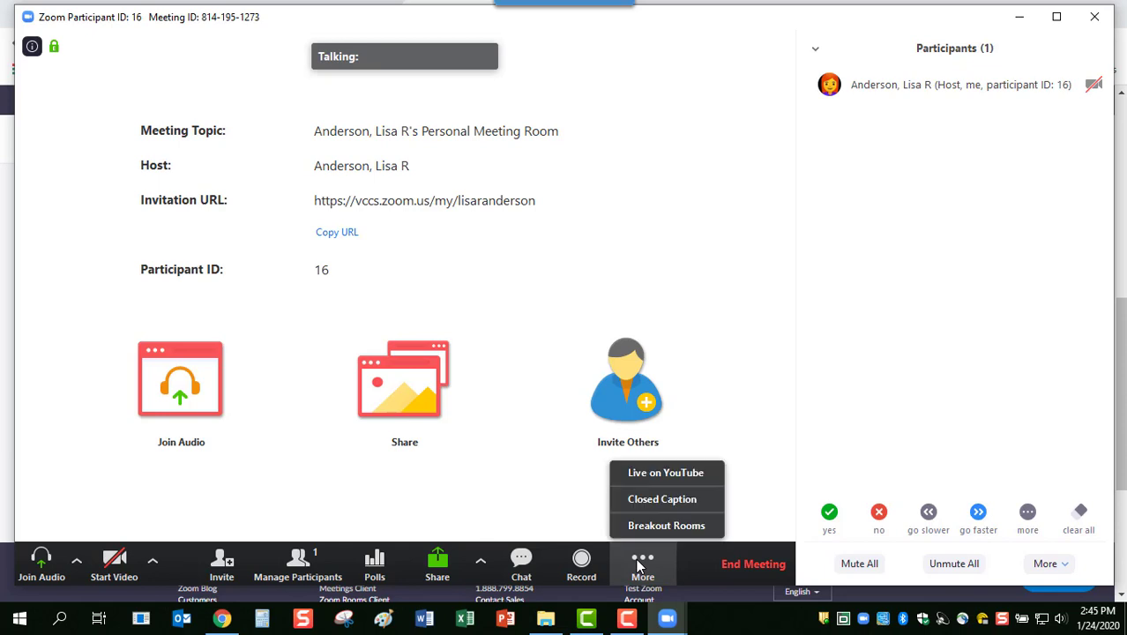
left_click(649, 501)
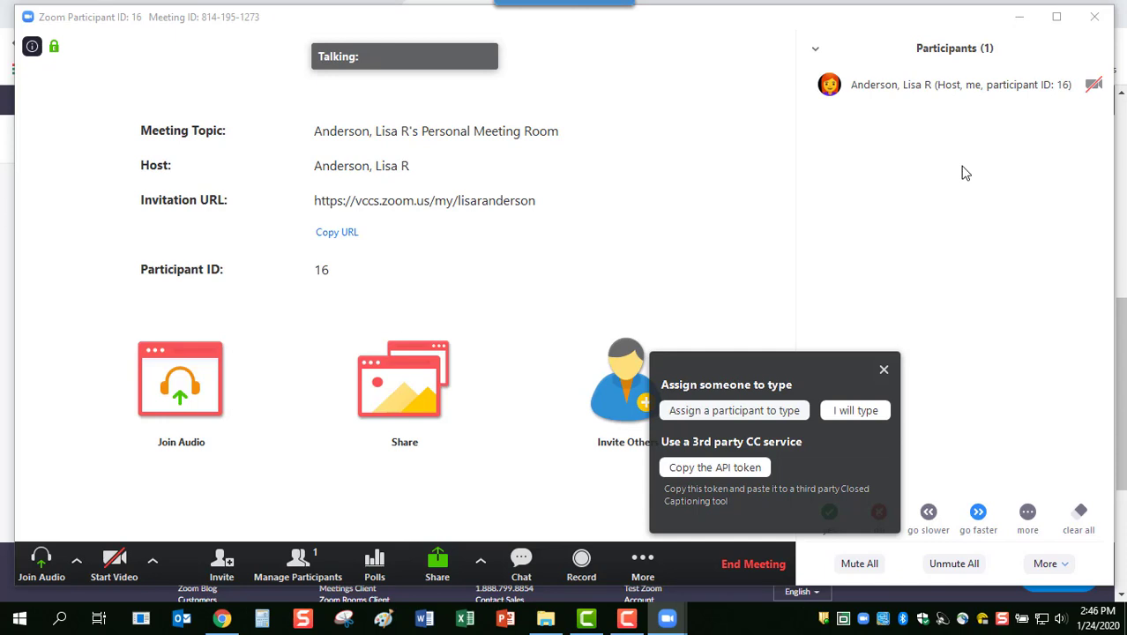
left_click(705, 412)
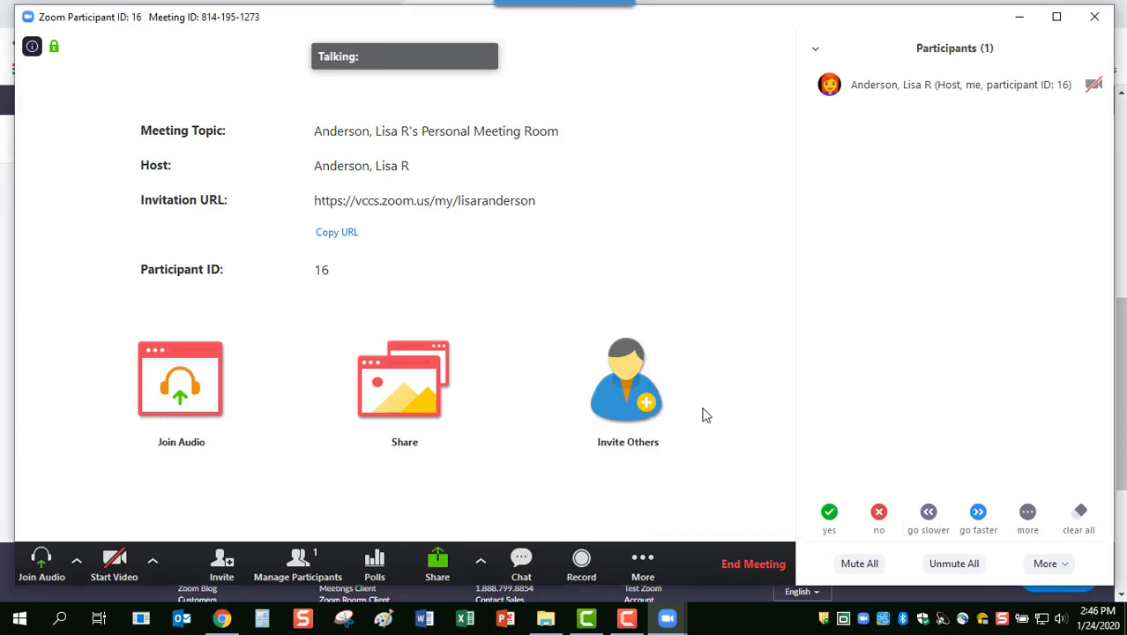
Show the More menu's extra features and bring up the Closed Caption options
mouse_move(1015, 104)
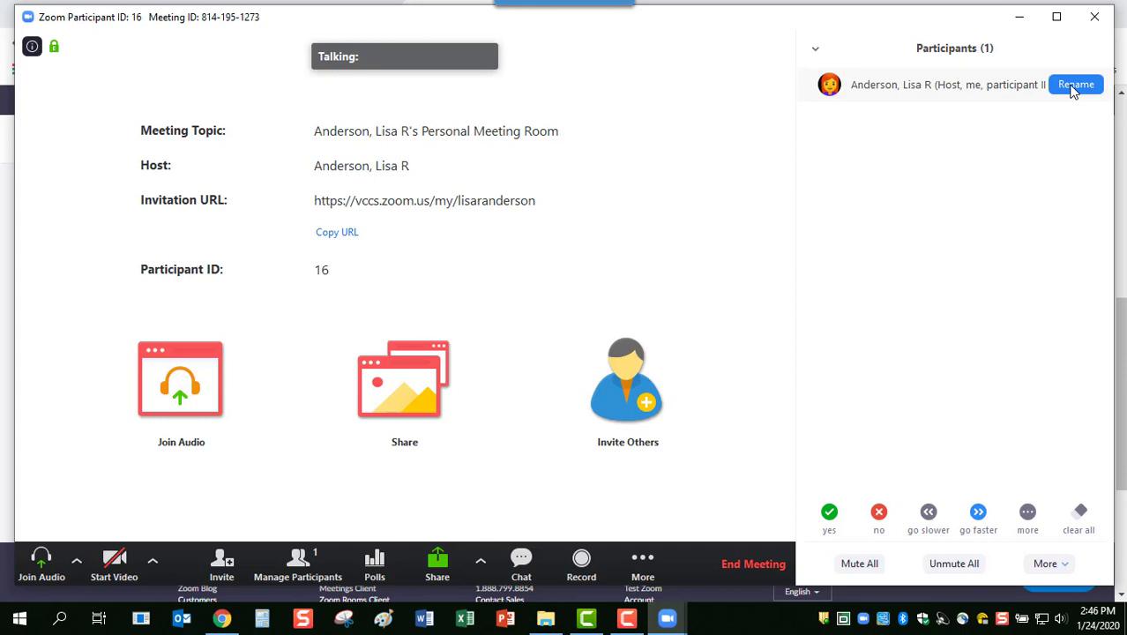
left_click(1072, 88)
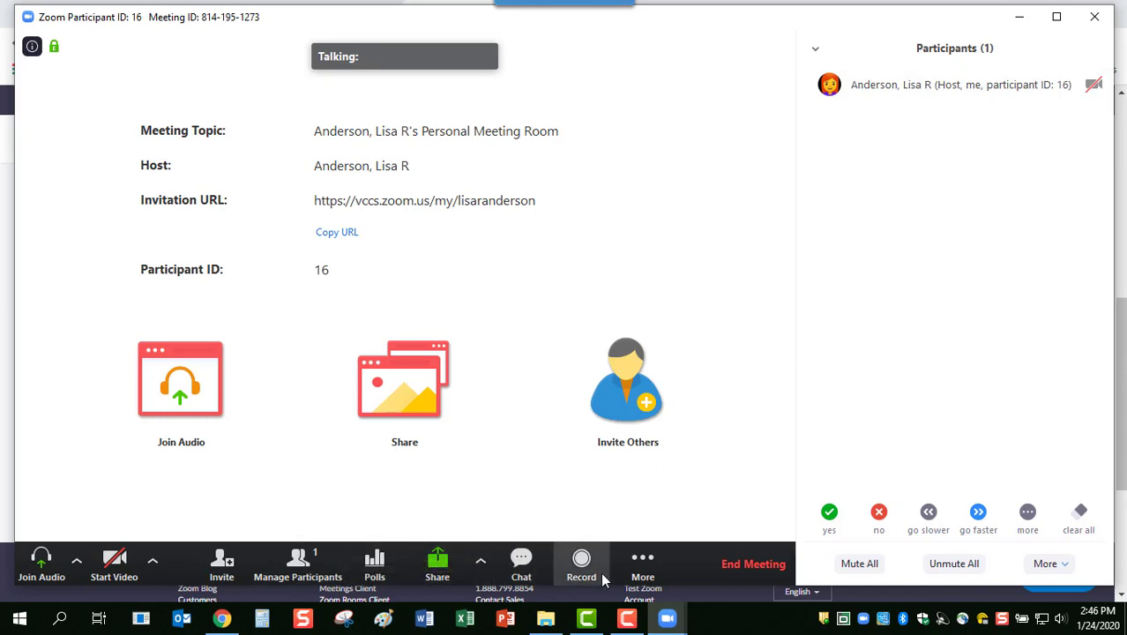
left_click(639, 573)
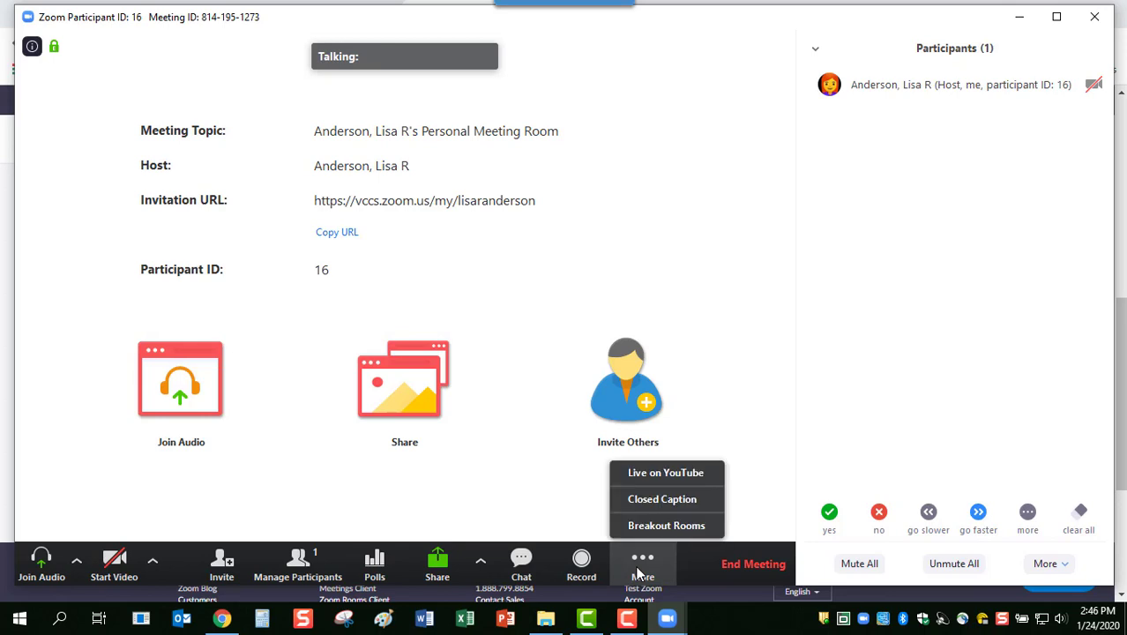
left_click(649, 501)
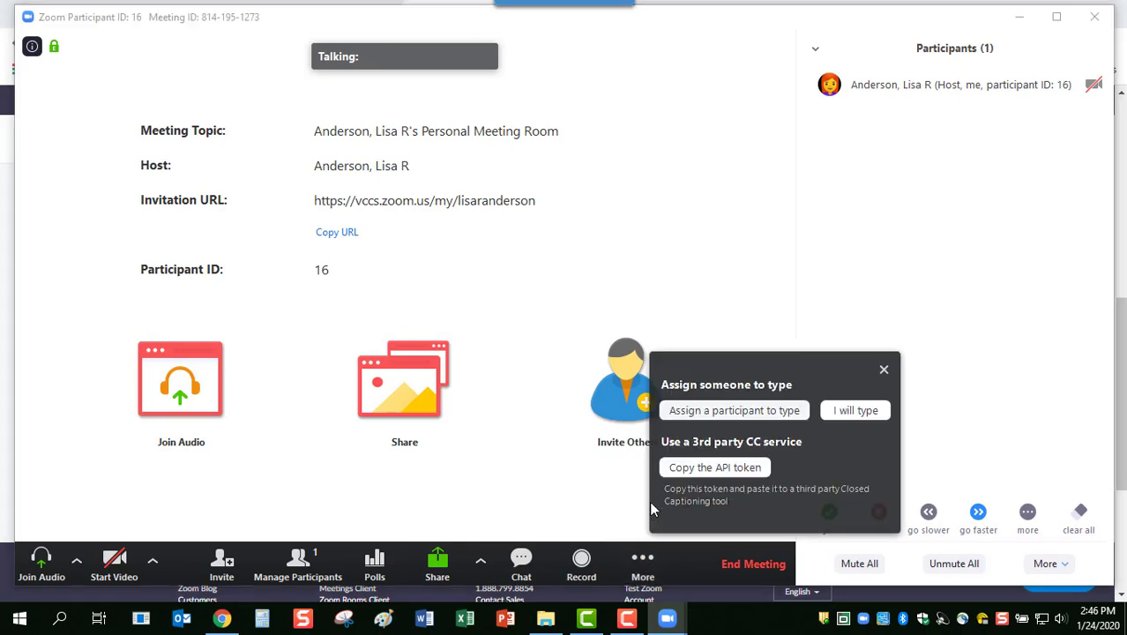
Dismiss the closed-caption options and the More menu, leaving the main meeting window
left_click(631, 564)
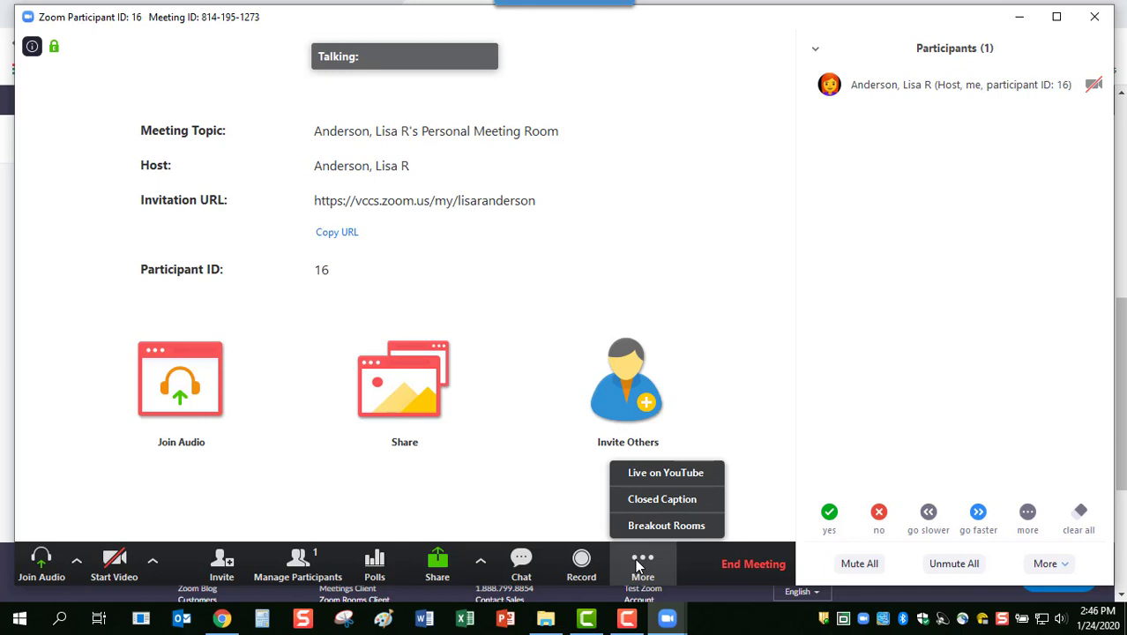
left_click(522, 504)
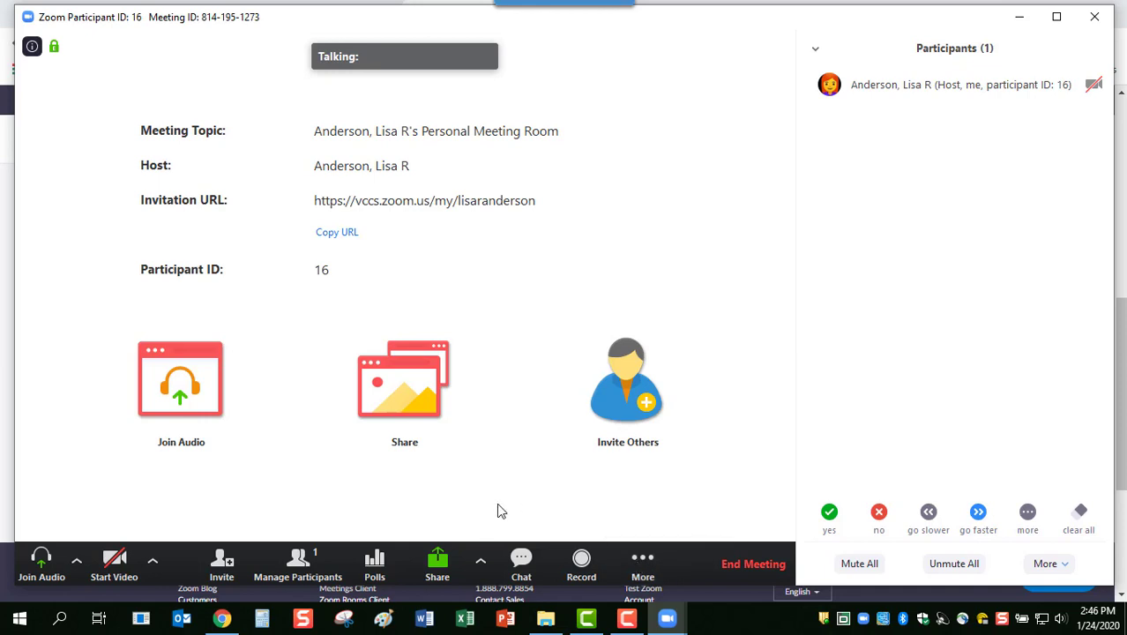
left_click(153, 564)
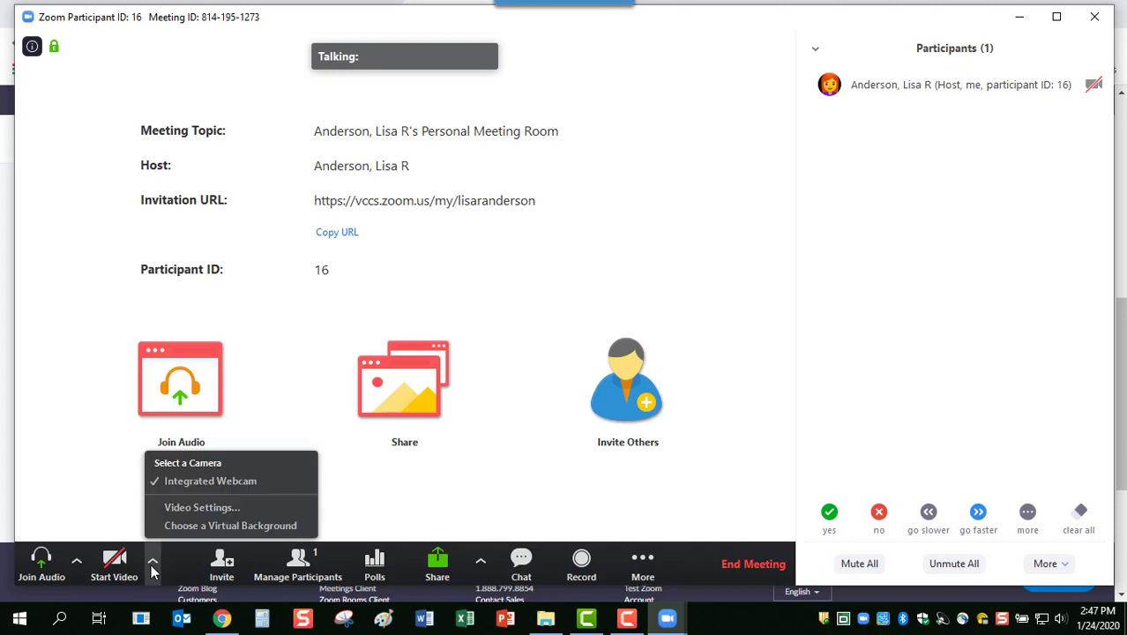
left_click(188, 509)
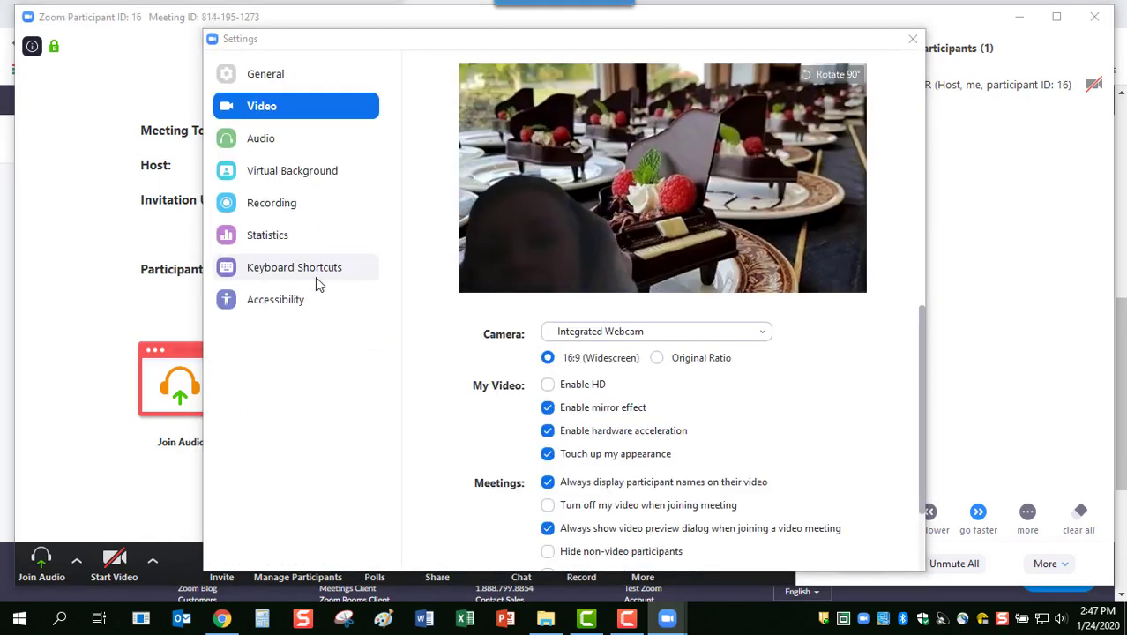
left_click(282, 300)
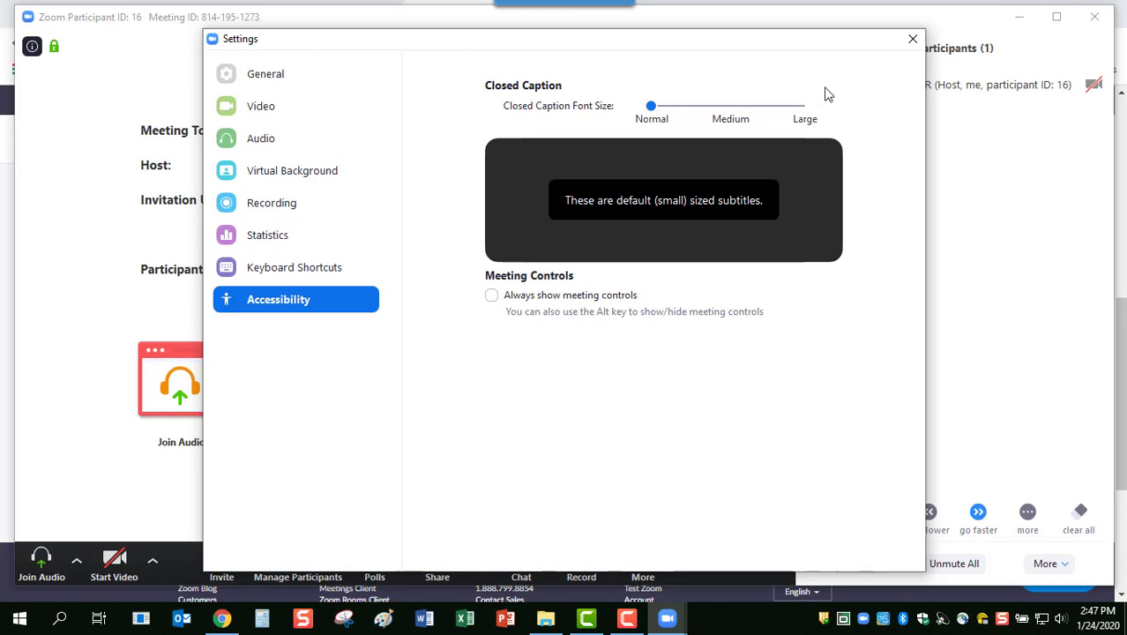
left_click(913, 39)
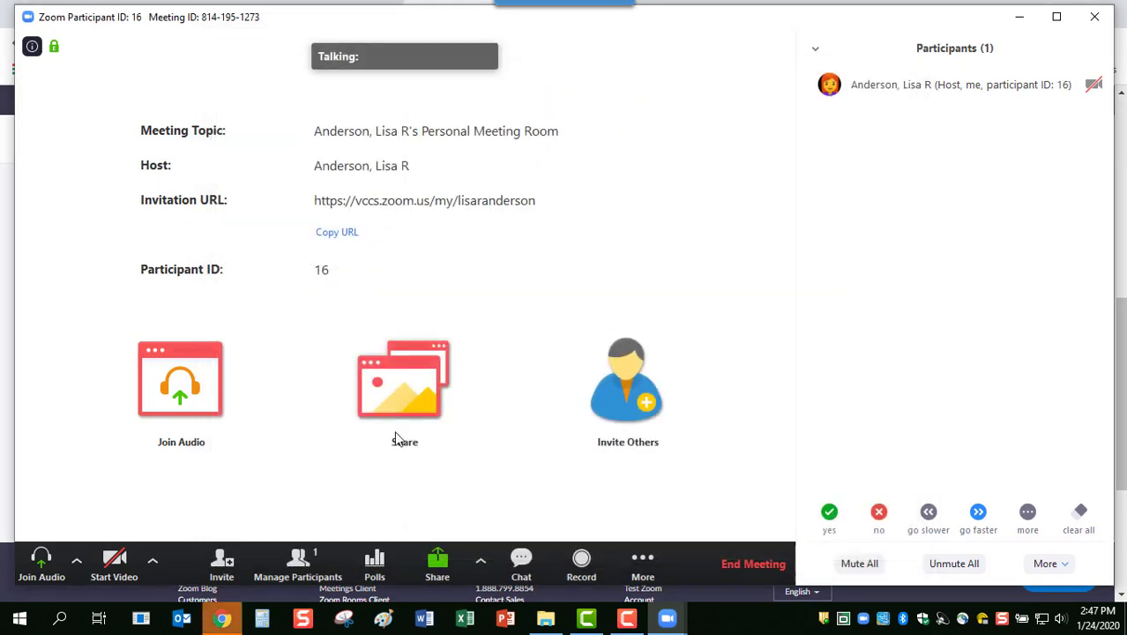
left_click(152, 564)
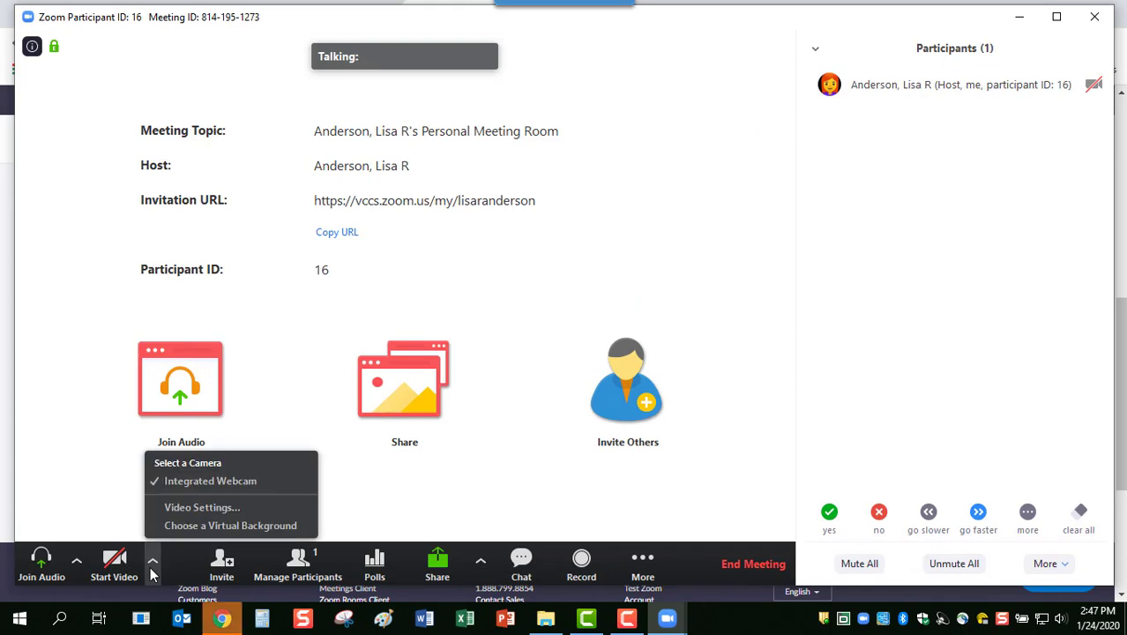
left_click(185, 507)
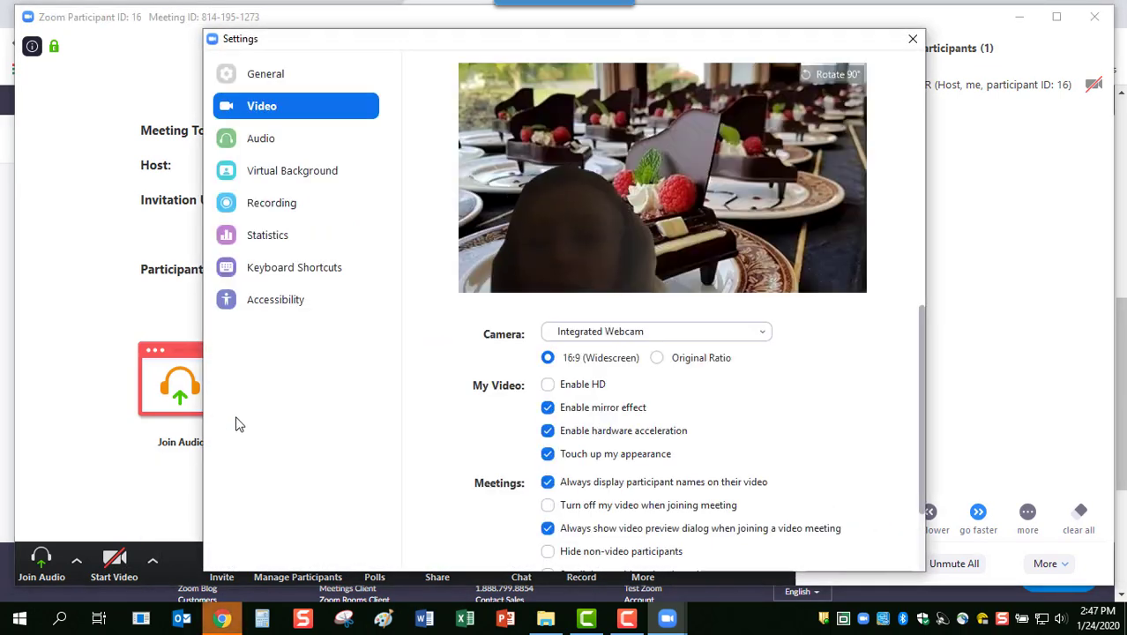
left_click(280, 302)
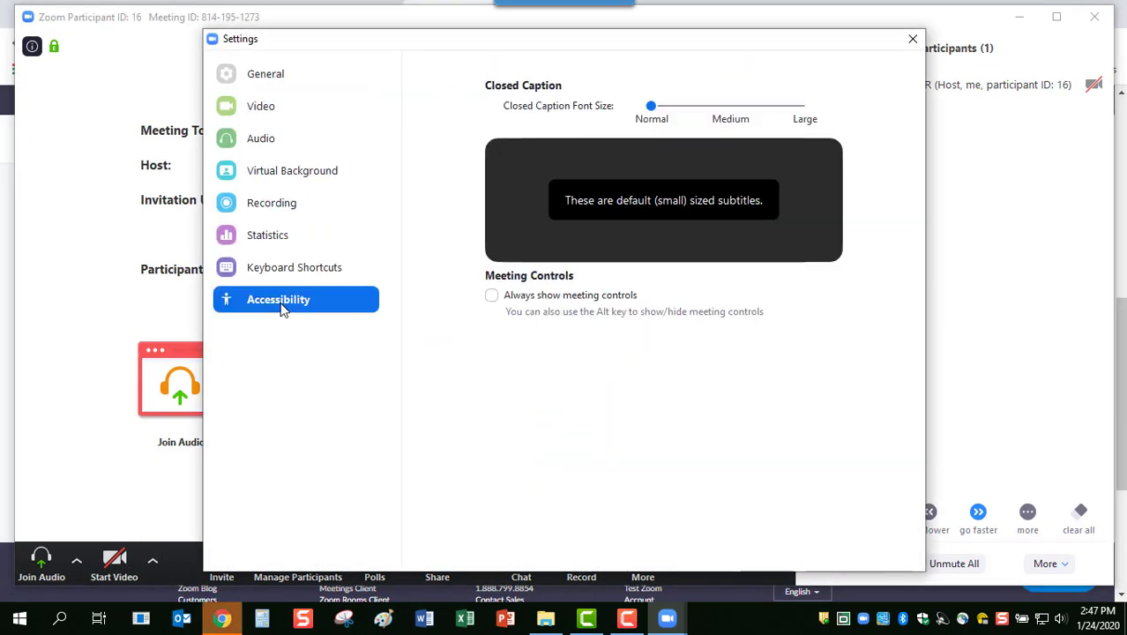
left_click(912, 38)
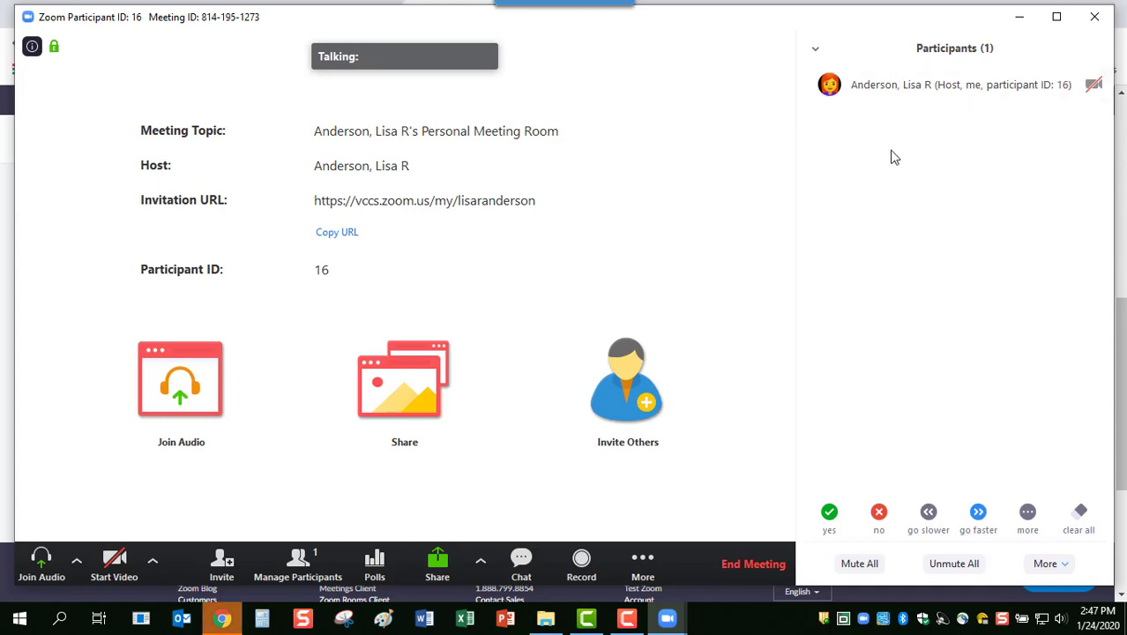
mouse_move(810, 95)
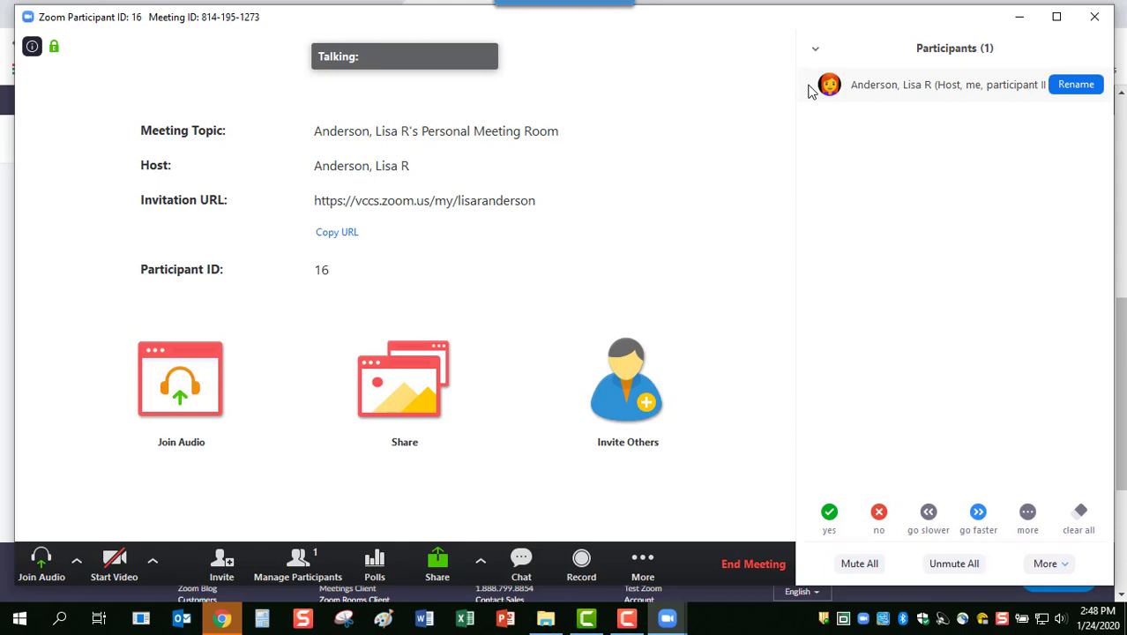
left_click(953, 58)
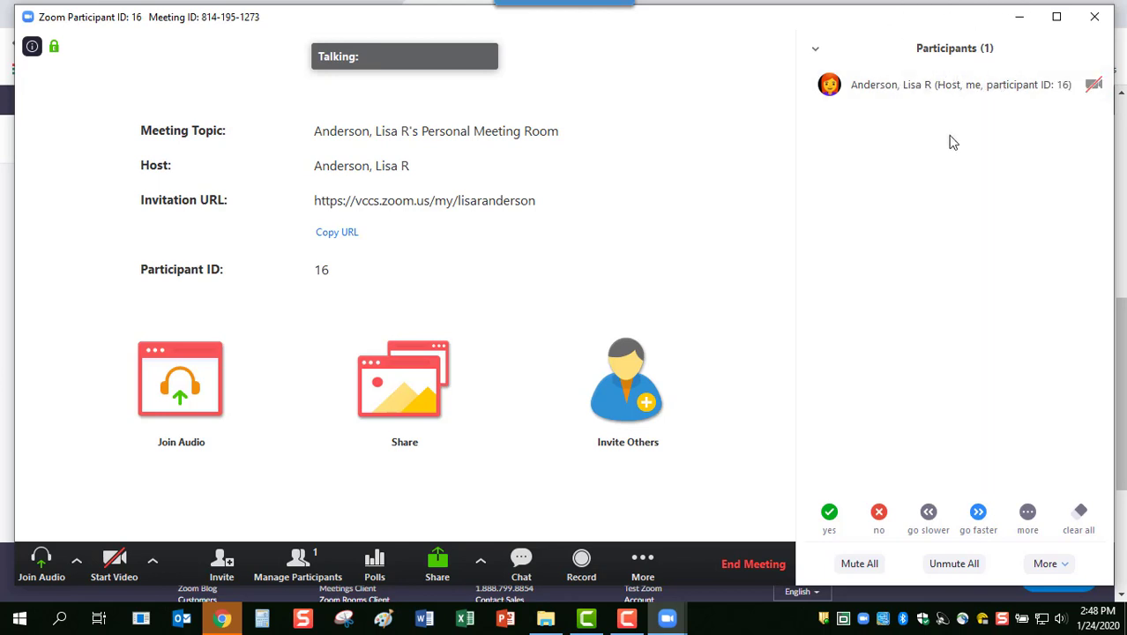
left_click(989, 216)
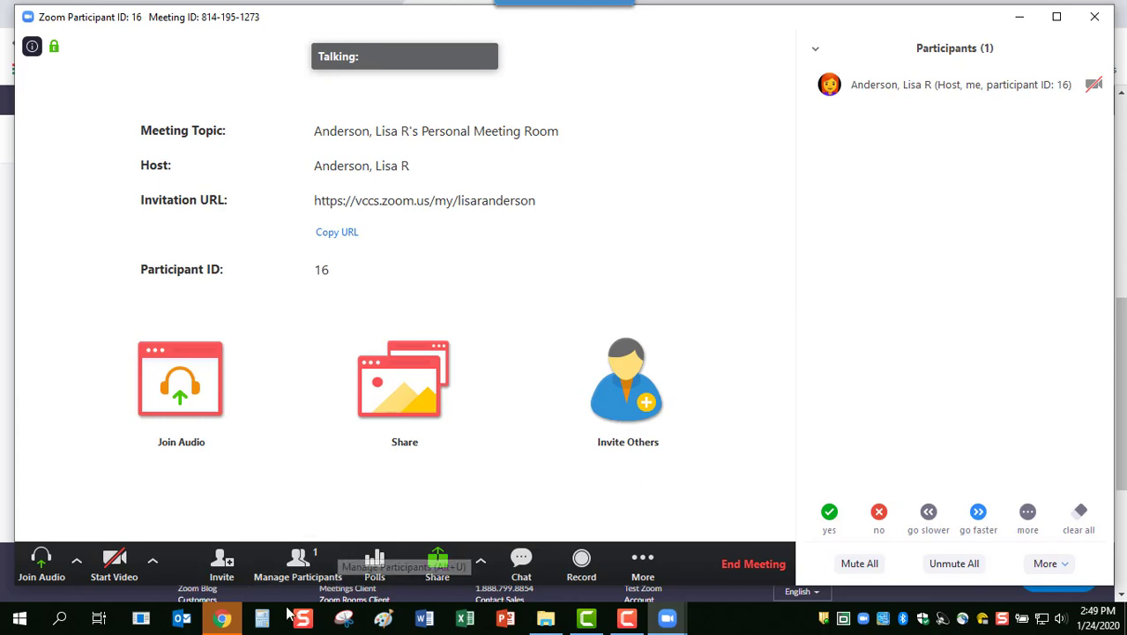
Switch to Chrome and go to the Zoom portal's Recordings page listing cloud recordings
left_click(231, 622)
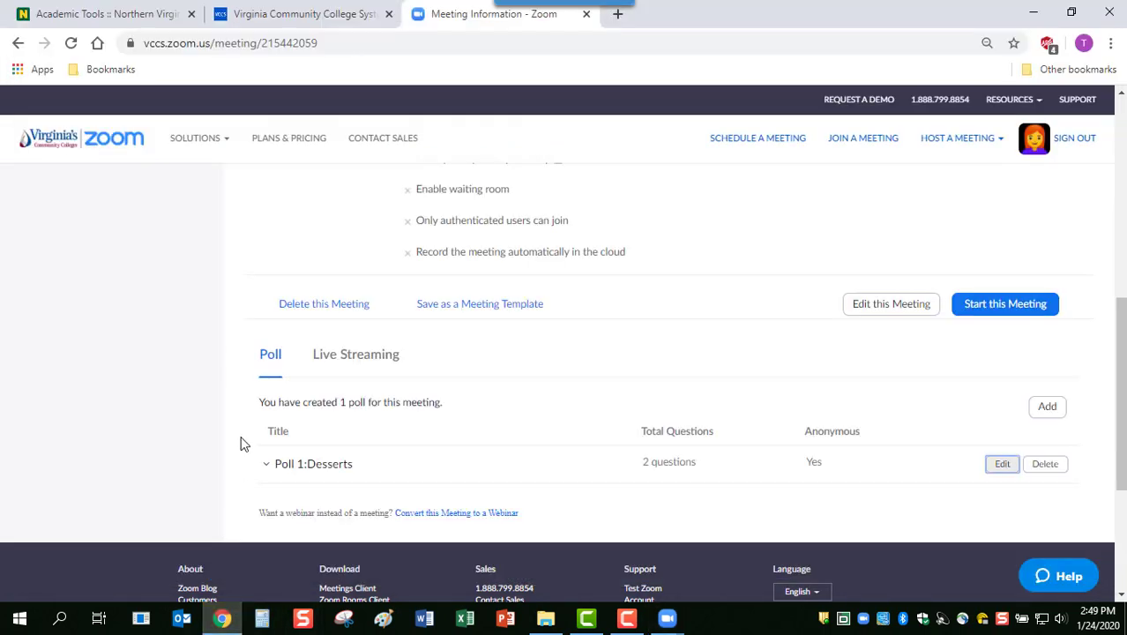
left_click_drag(1121, 462, 1118, 252)
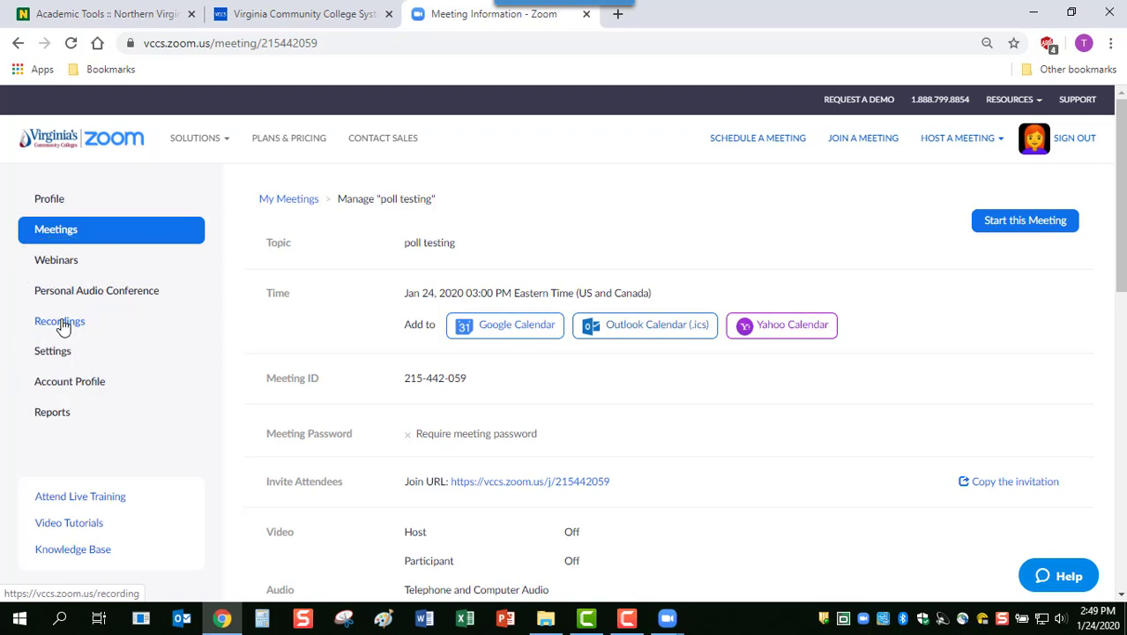
left_click(60, 323)
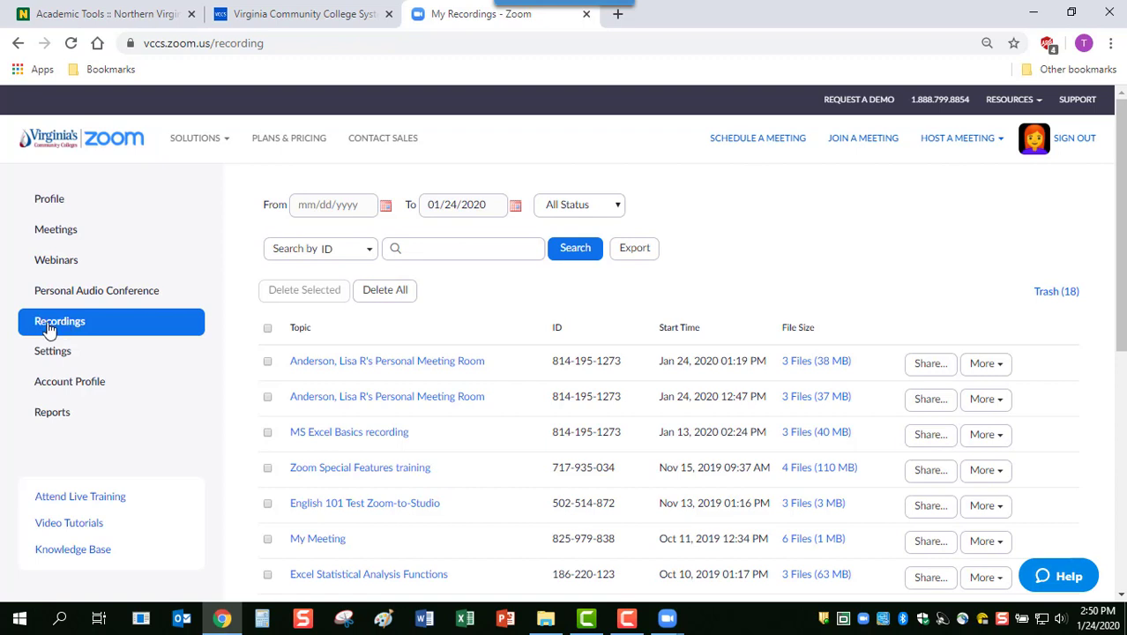
Copy the share link of the Jan 24, 2020 01:19 PM recording and close the share dialog
left_click(926, 370)
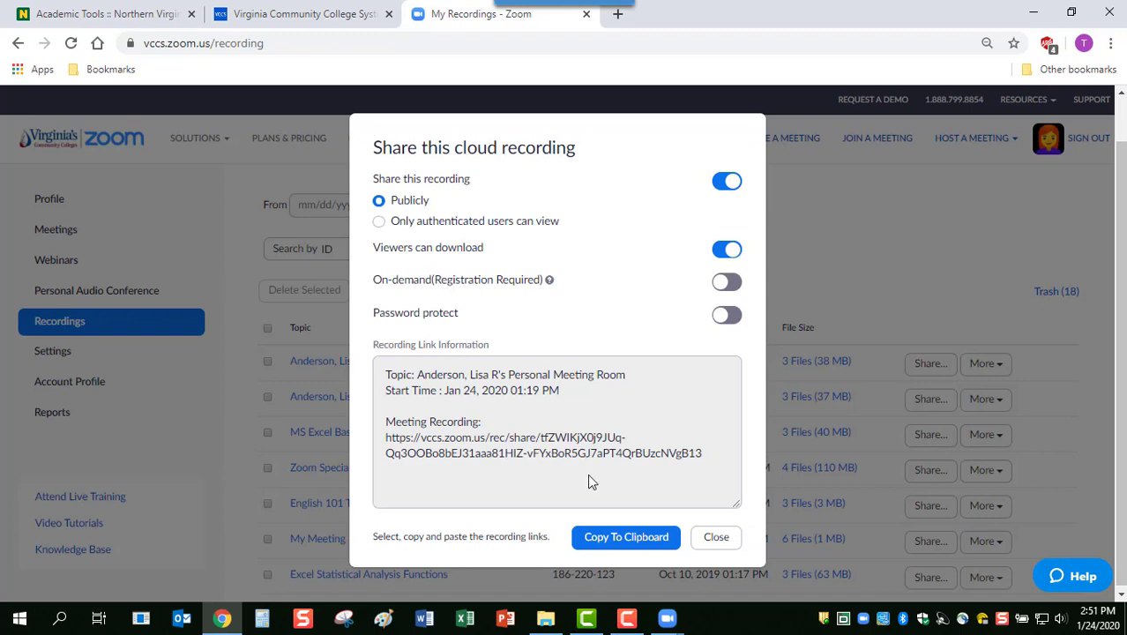
left_click(610, 538)
left_click(399, 212)
left_click(725, 541)
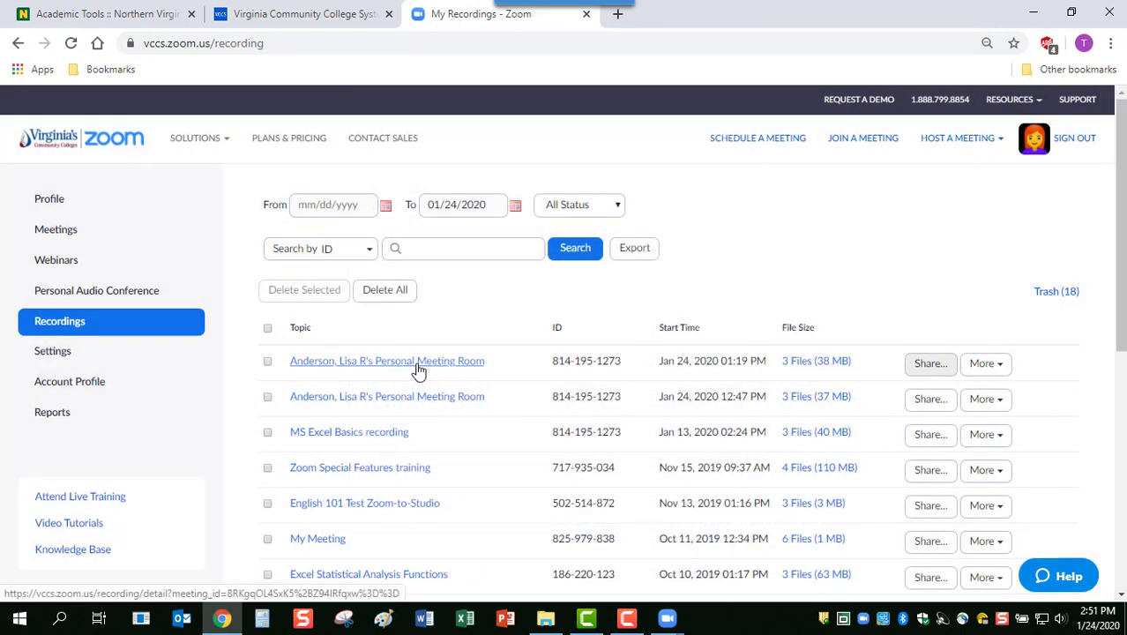
Open the newest recording's details, then return to the recordings list and scroll down
left_click(418, 365)
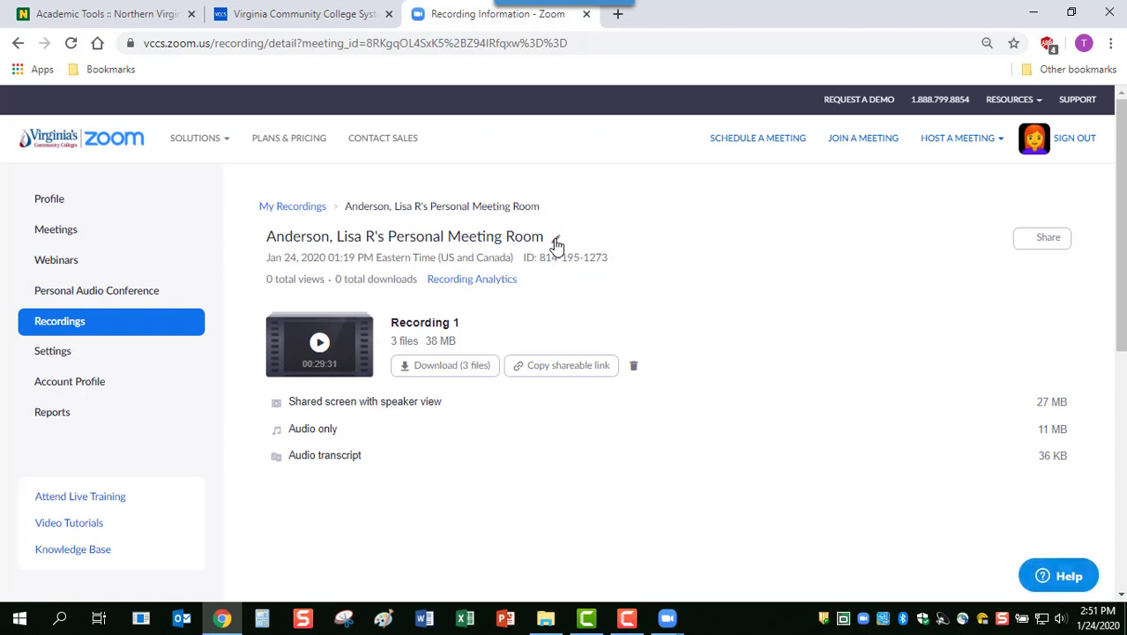
left_click(54, 321)
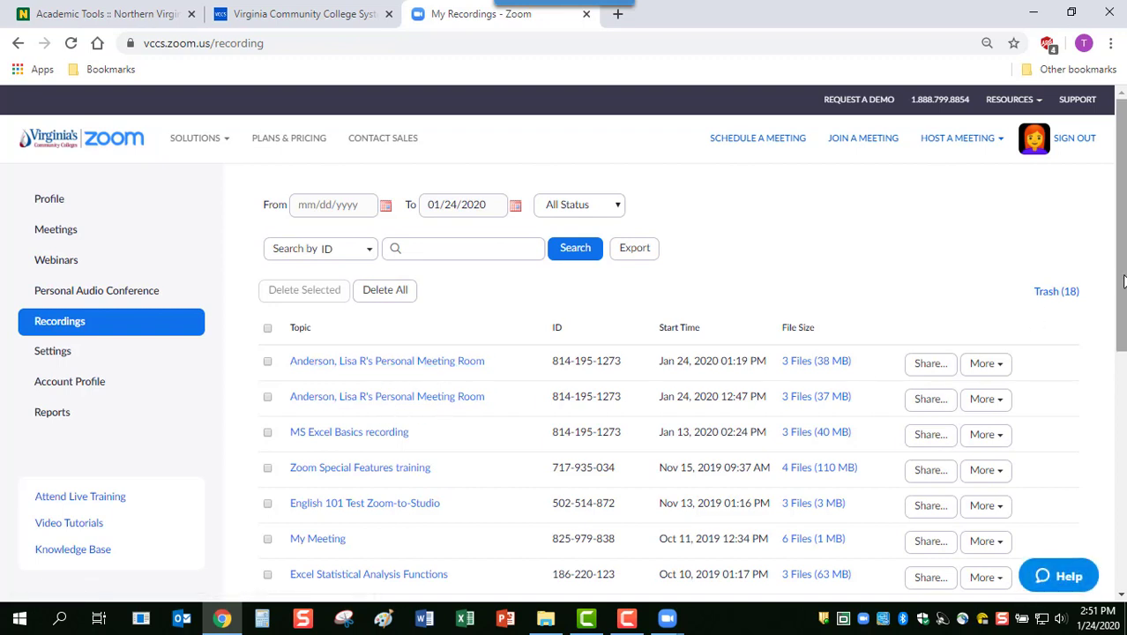
scroll(1123, 308, "down", 1)
scroll(1123, 309, "down", 4)
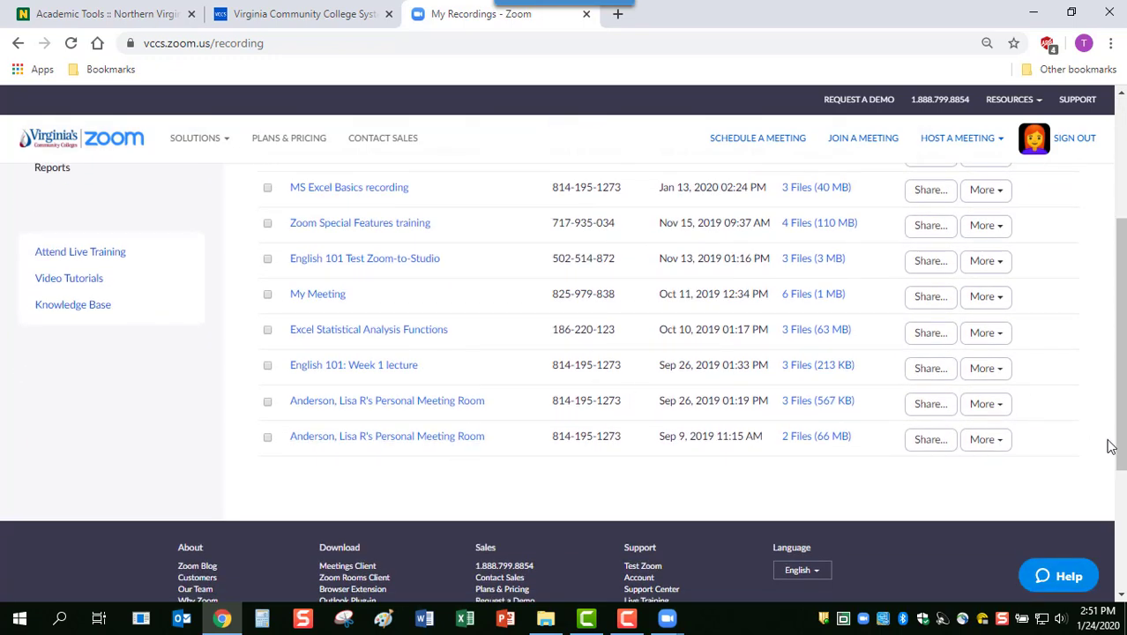
left_click_drag(1120, 447, 1123, 335)
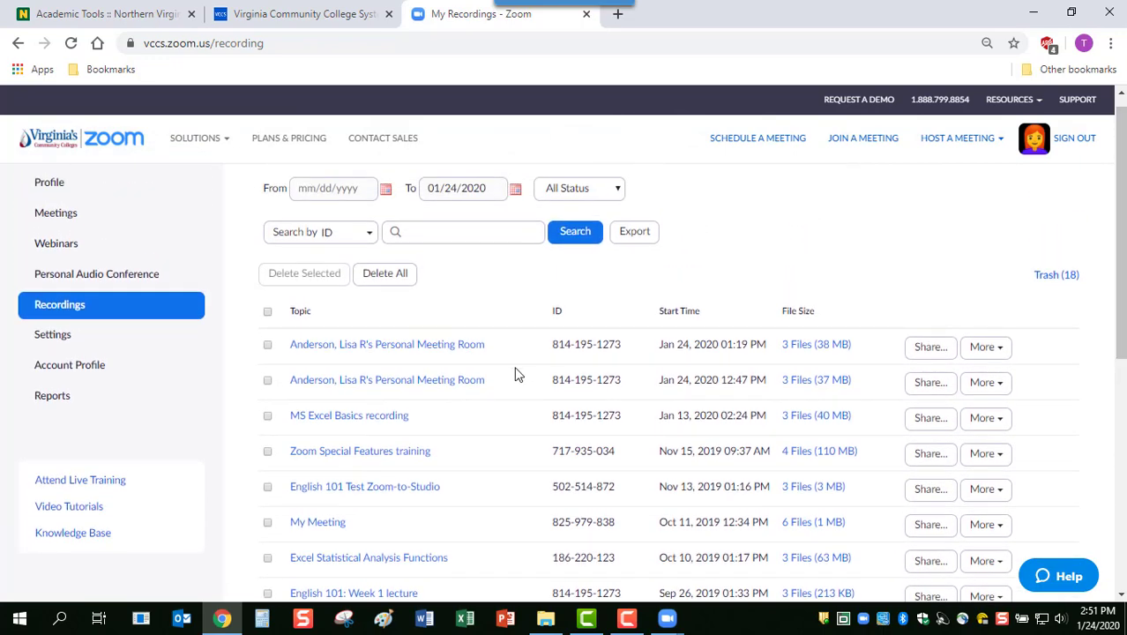
Open the latest Personal Meeting Room recording, cancel a title edit, and copy its shareable link
left_click(421, 348)
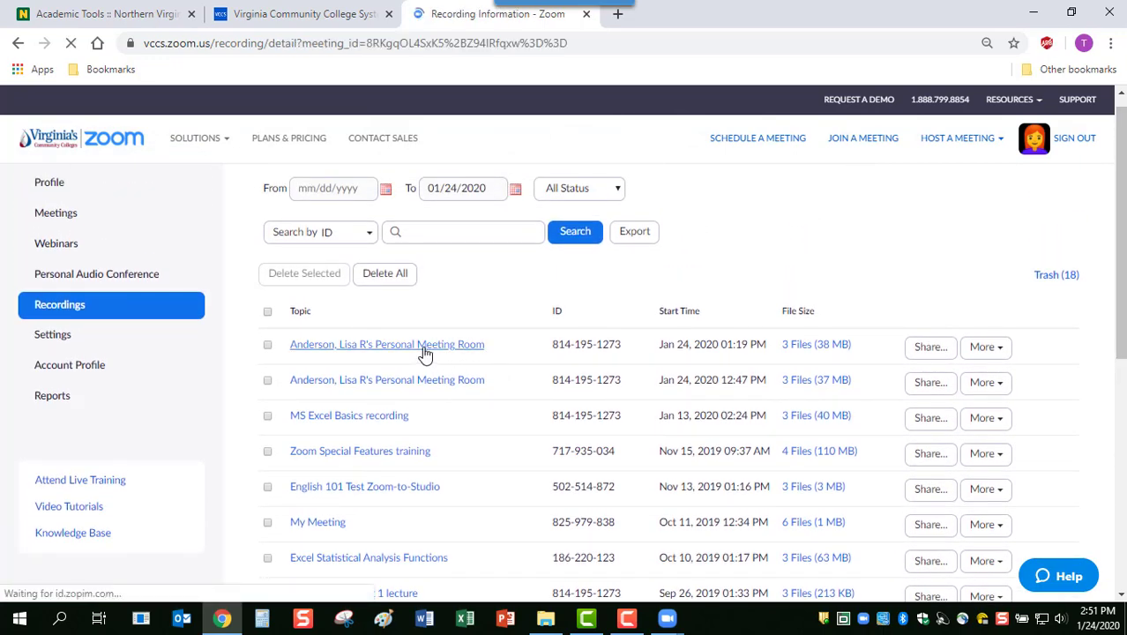
left_click(558, 240)
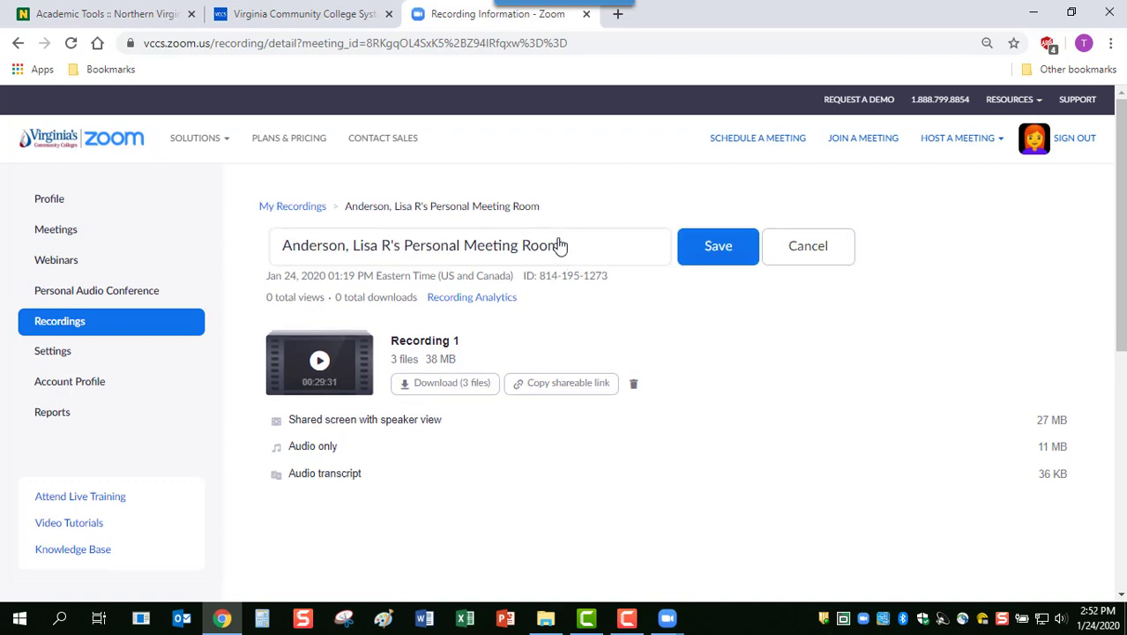
left_click(796, 250)
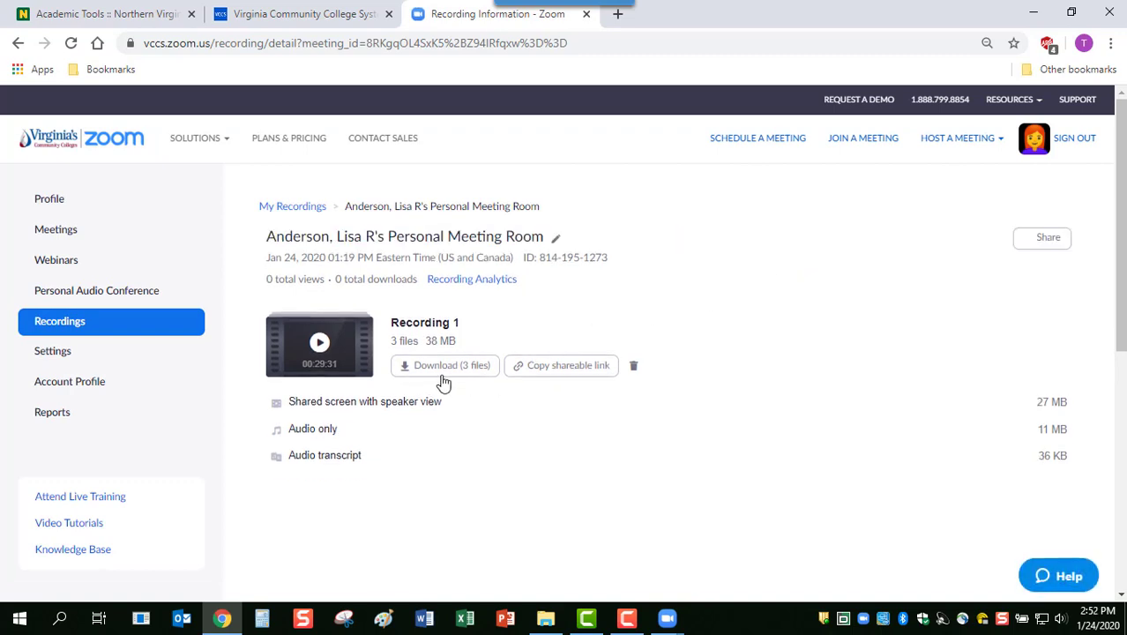
left_click(558, 375)
Play the recording in a new tab and pause it at 00:06 of 00:29:31
left_click(320, 344)
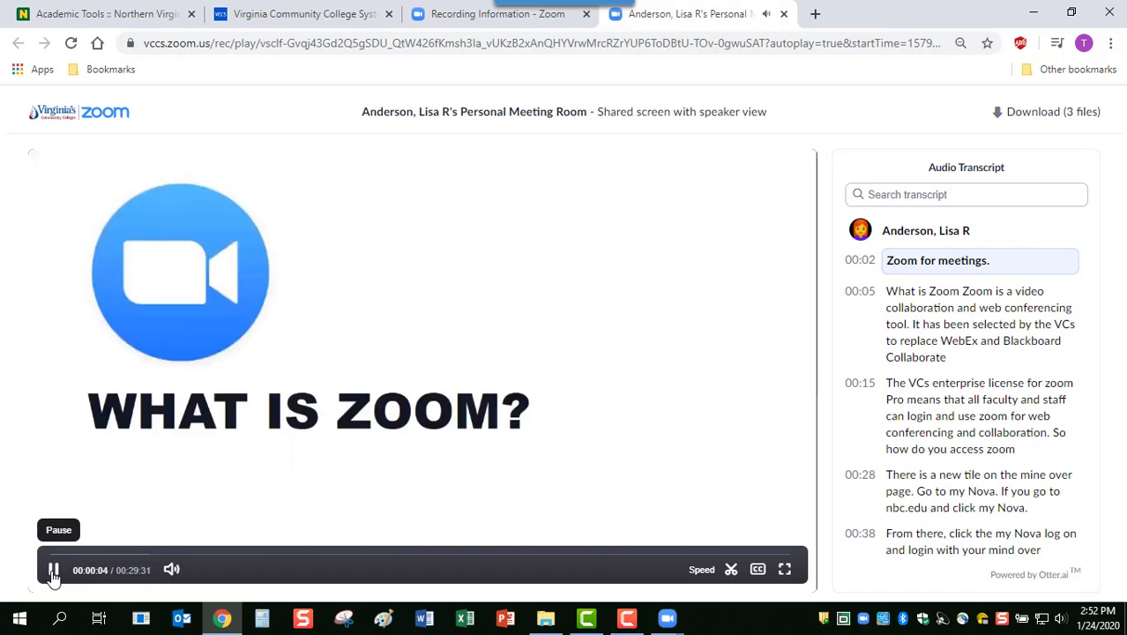
left_click(53, 570)
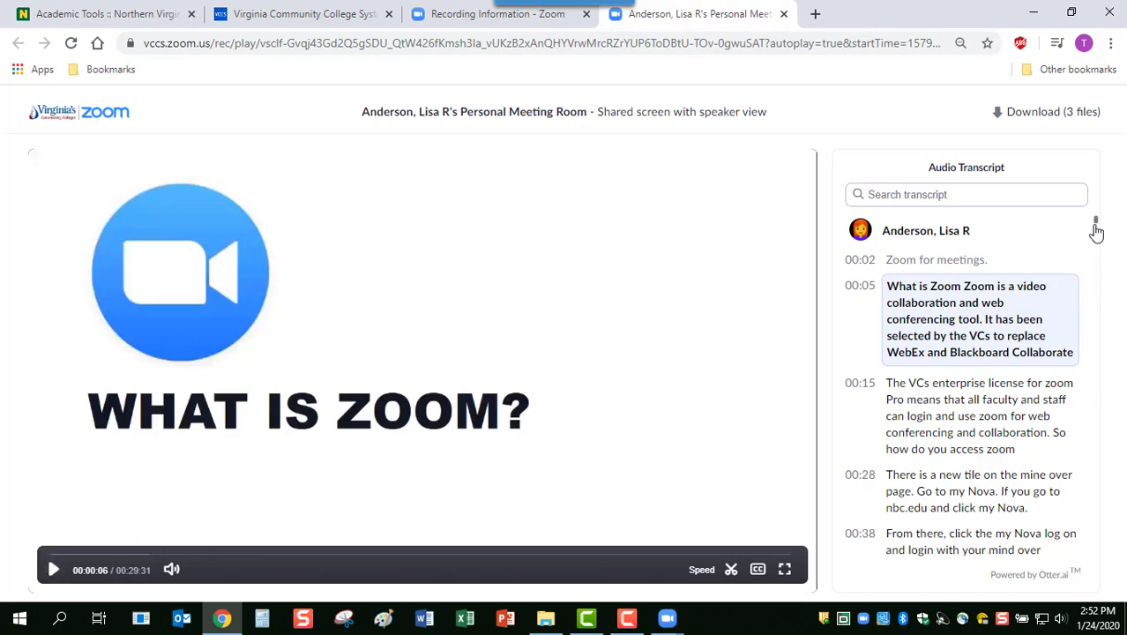
mouse_move(1092, 227)
left_mouse_down()
mouse_move(1100, 273)
mouse_move(1095, 225)
left_mouse_up()
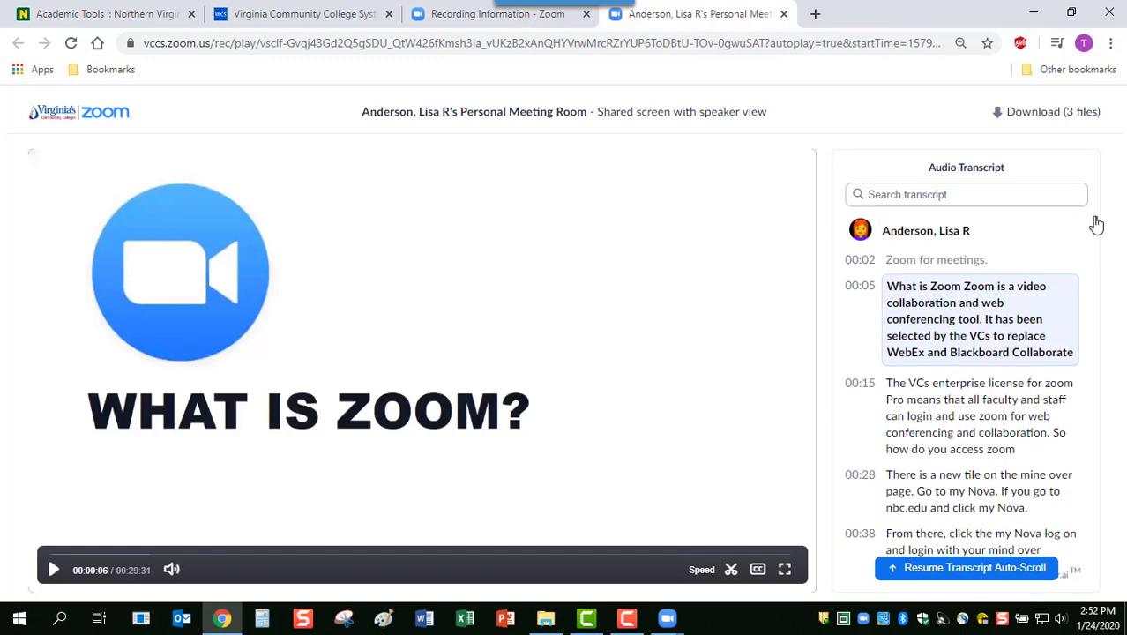
Edit the 00:05 transcript line, changing 'VCs' to 'VCCCS', and save it
left_click(1087, 292)
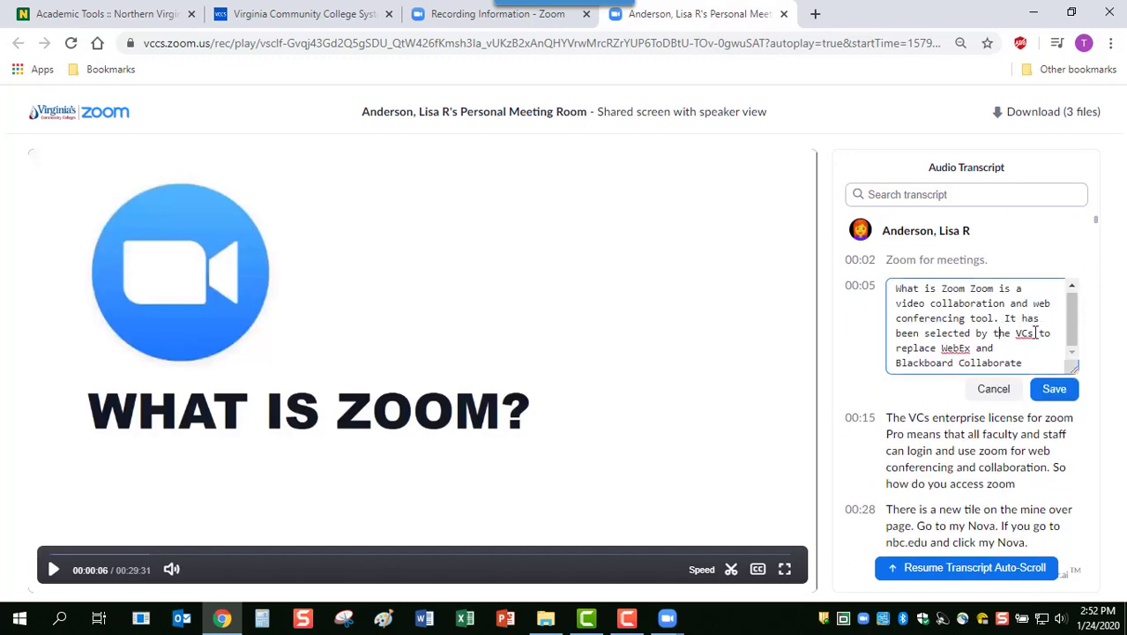
key("BackSpace")
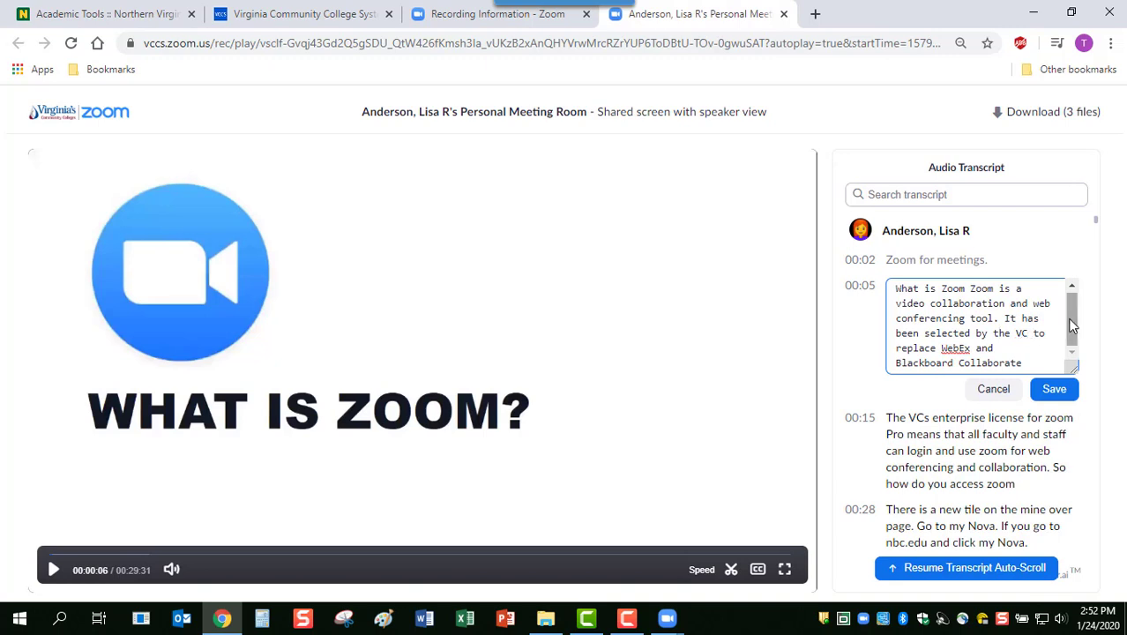
type("CCS")
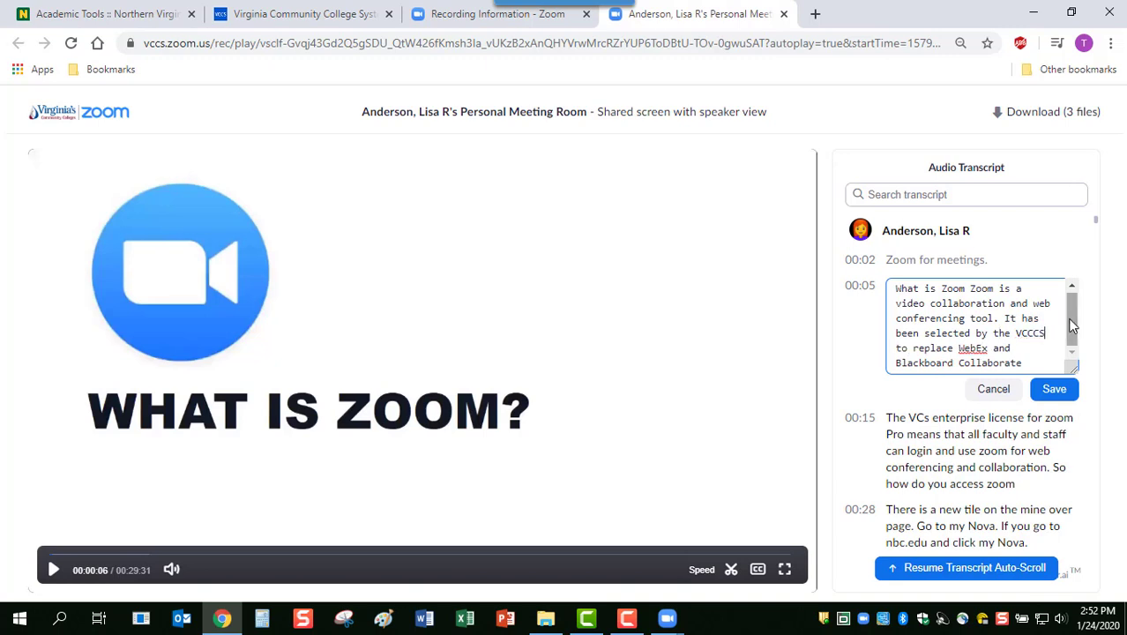
left_click(1053, 389)
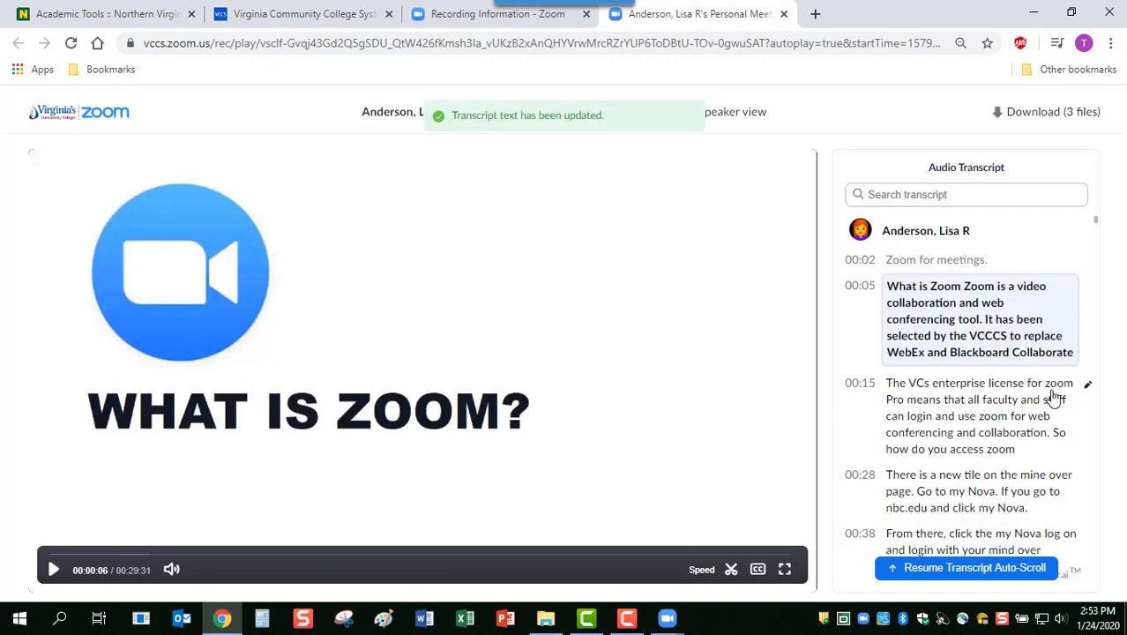
Try trimming the playback range, then save it at the full 00:00:00–00:29:31 and close the playback tab
left_click(731, 571)
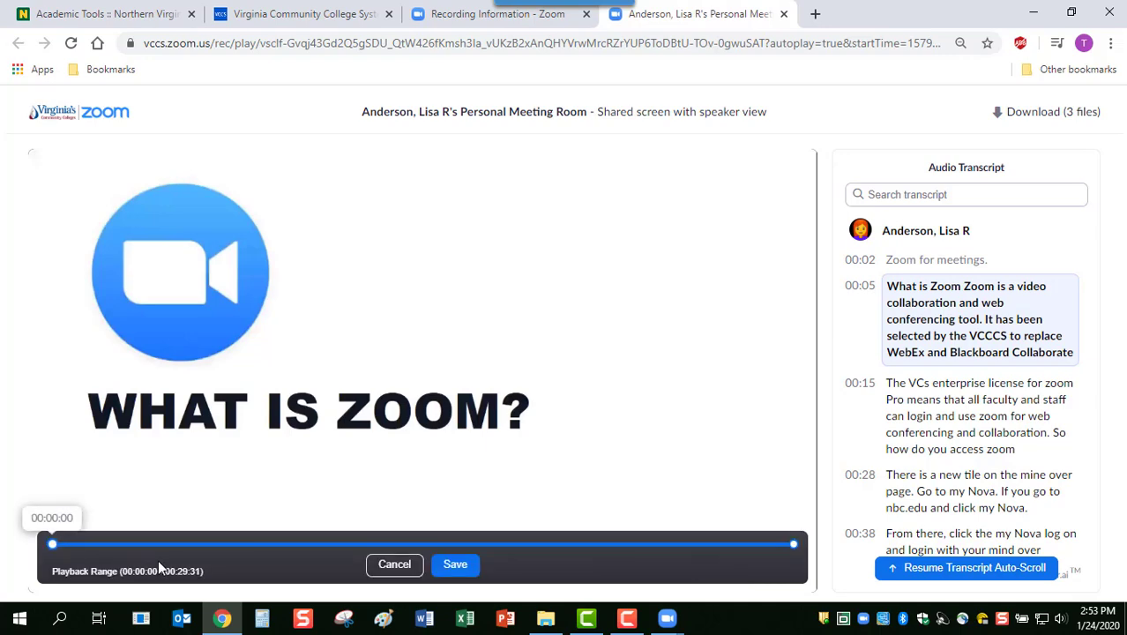
left_click_drag(52, 544, 71, 545)
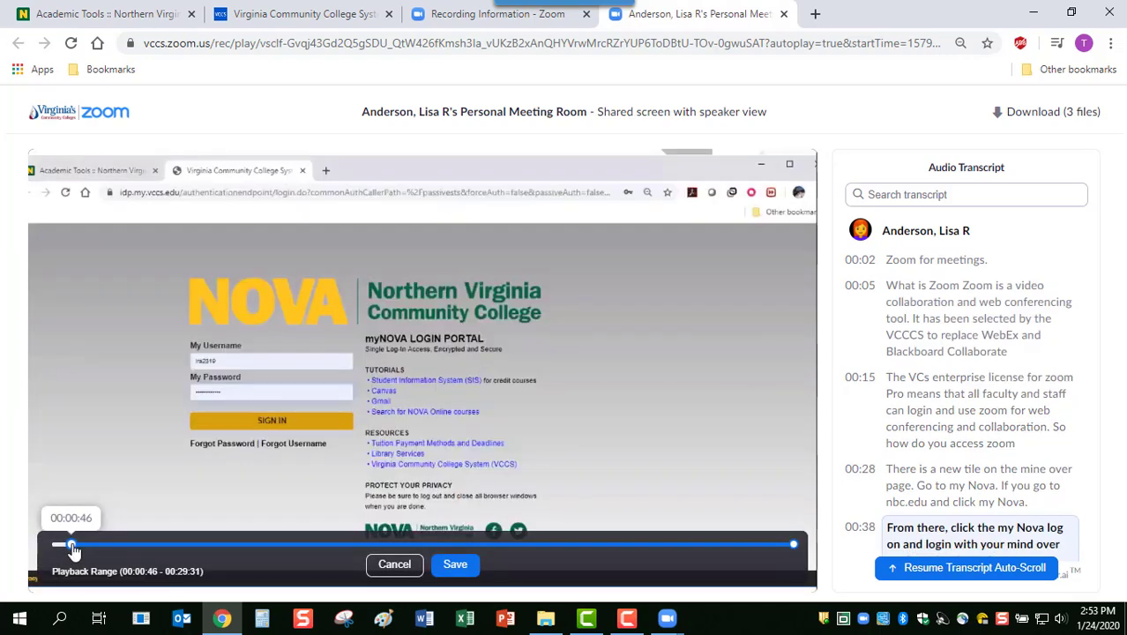
left_click_drag(792, 545, 772, 546)
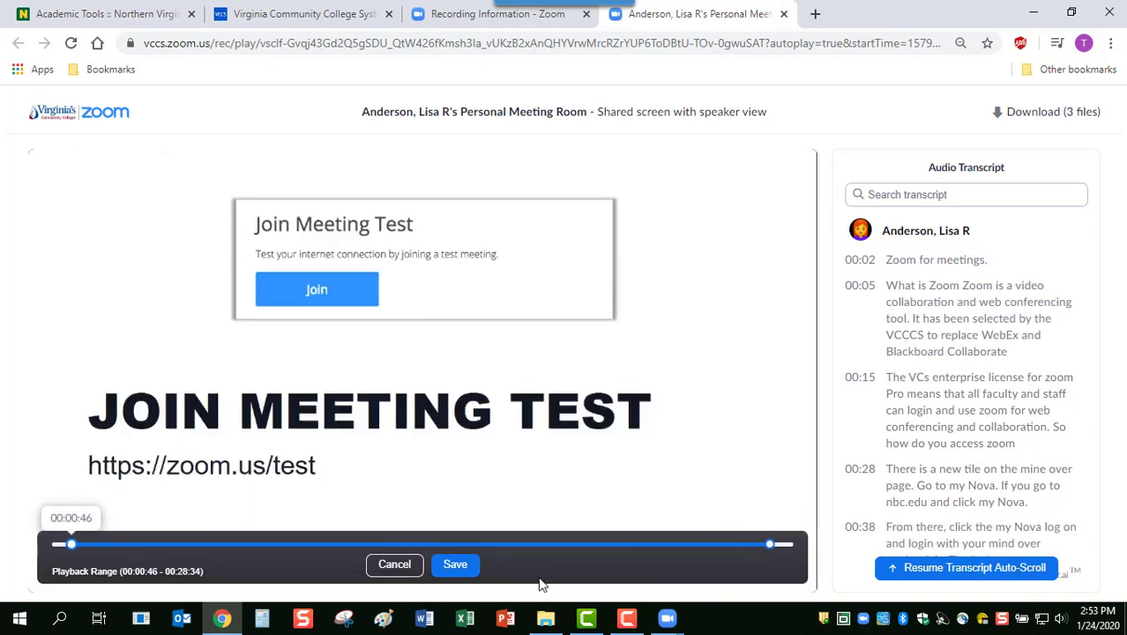
left_click_drag(769, 546, 794, 545)
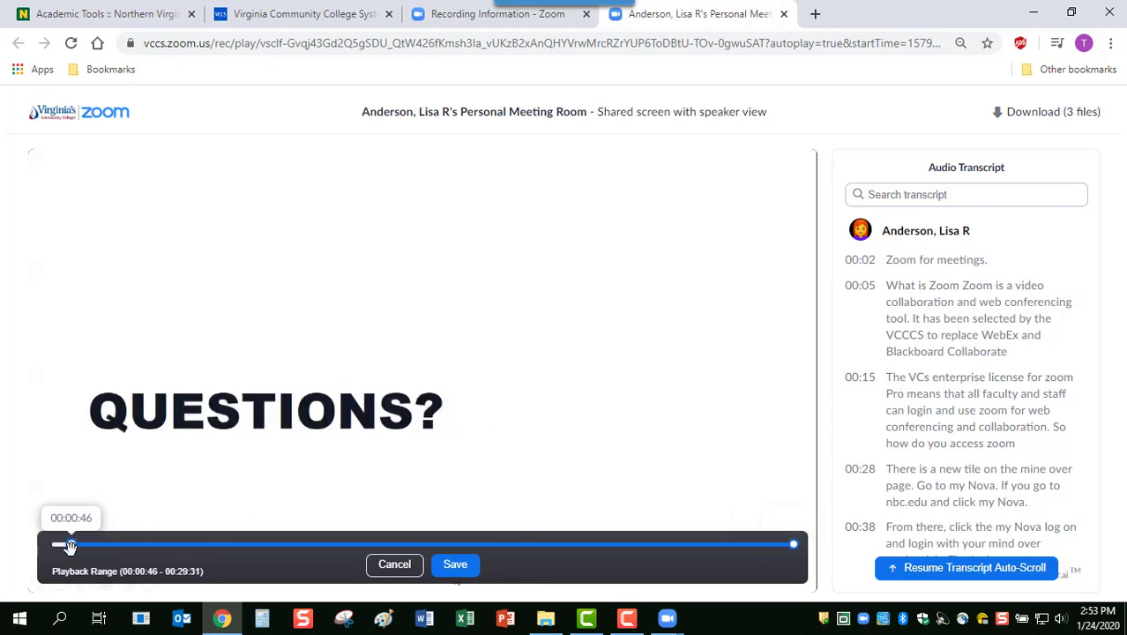
left_click_drag(69, 544, 50, 544)
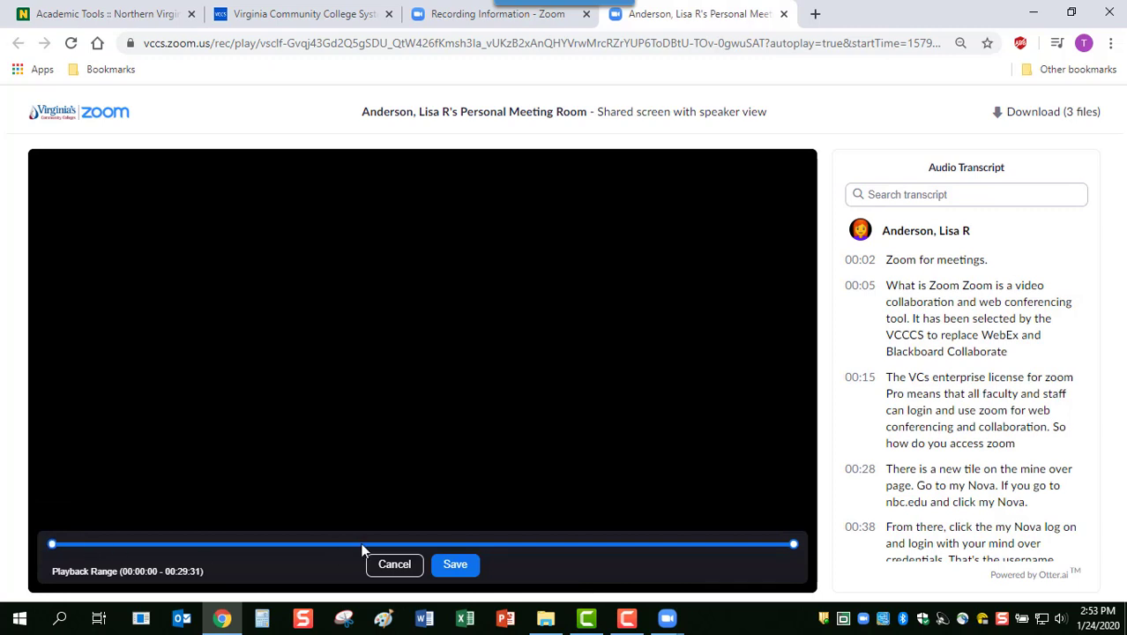
left_click(465, 566)
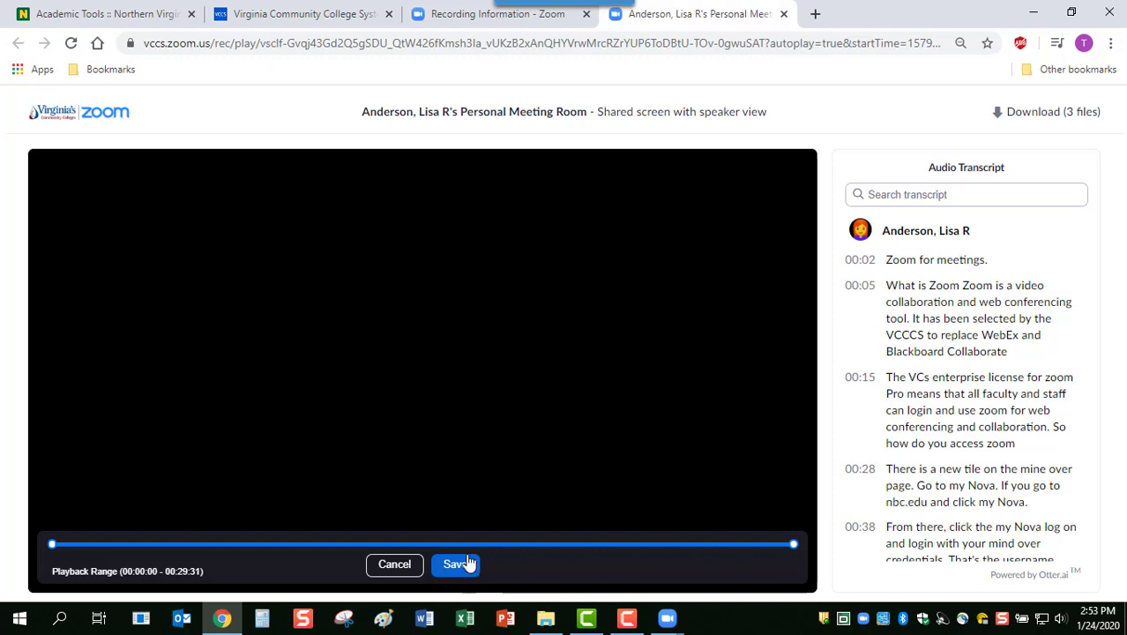
left_click(784, 15)
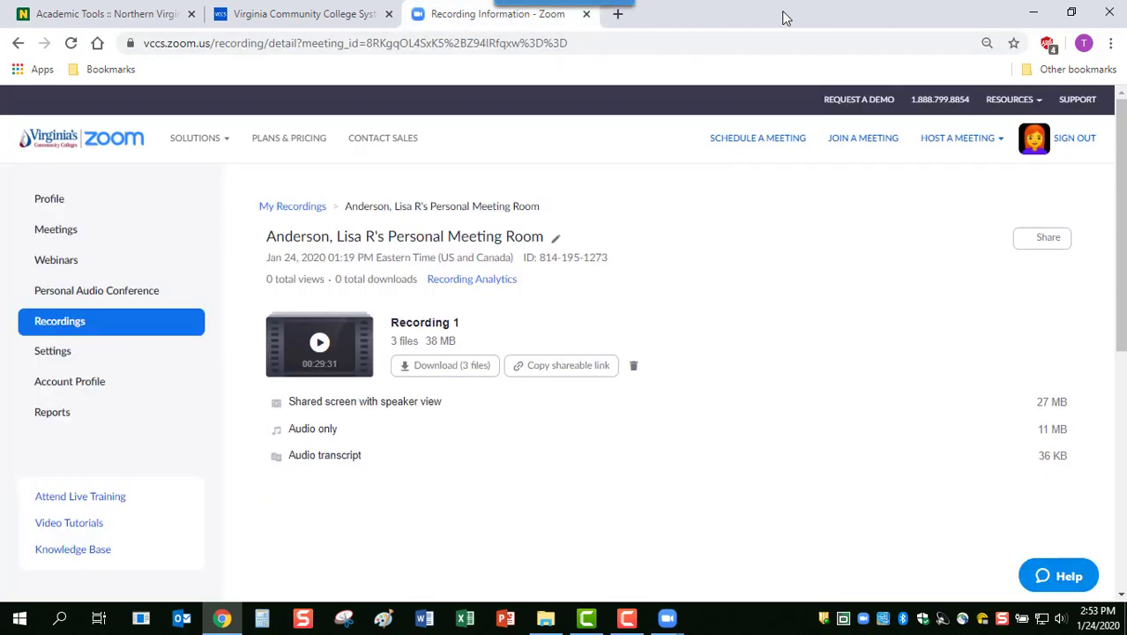
Open the Usage report and list the 18 participants of the 99-minute Technology Training Center meeting
left_click(51, 414)
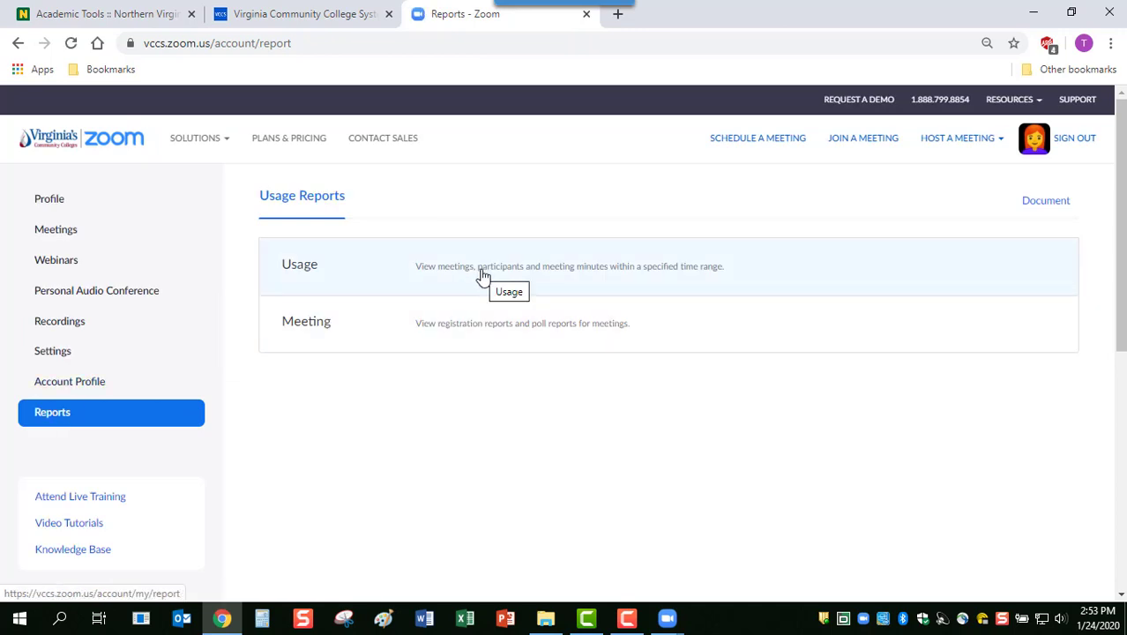
left_click(482, 276)
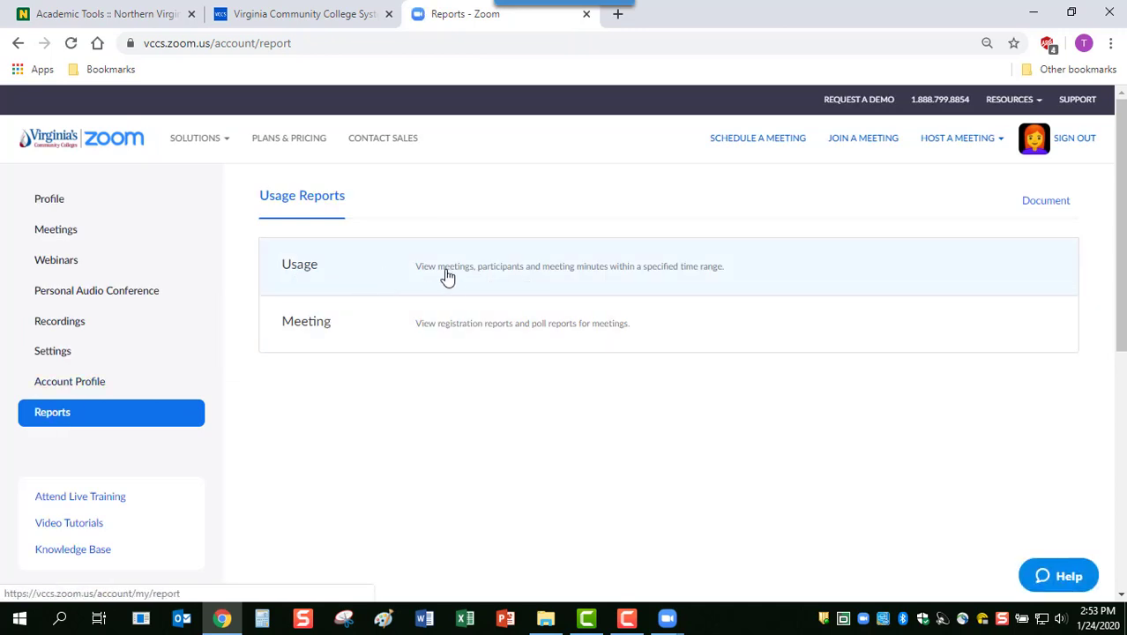
left_click(455, 277)
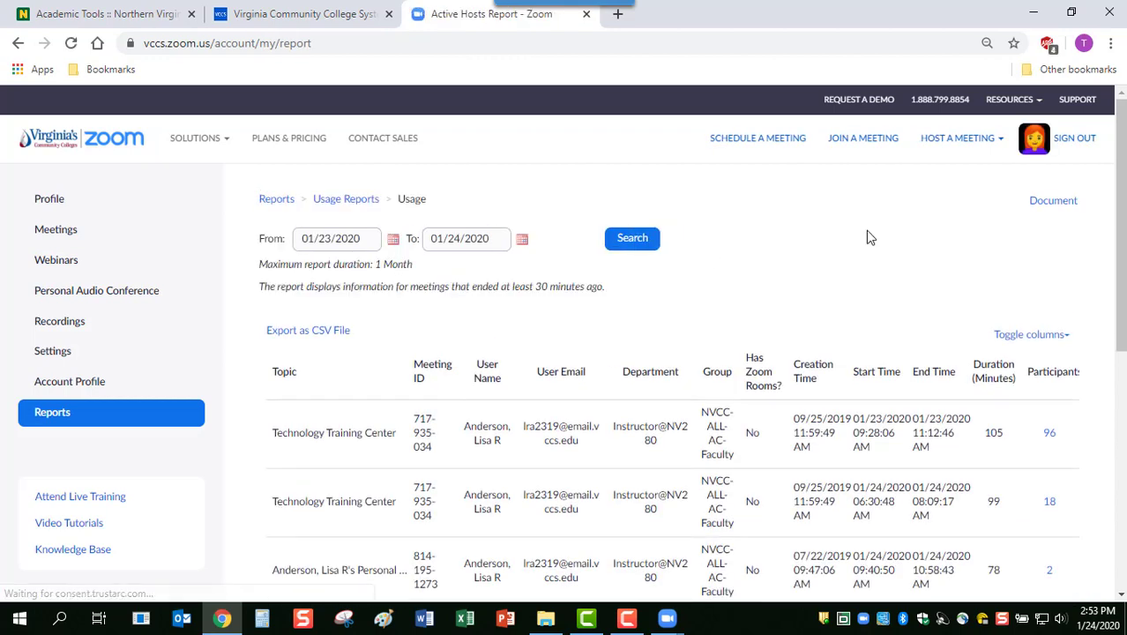
left_click_drag(1122, 231, 1123, 291)
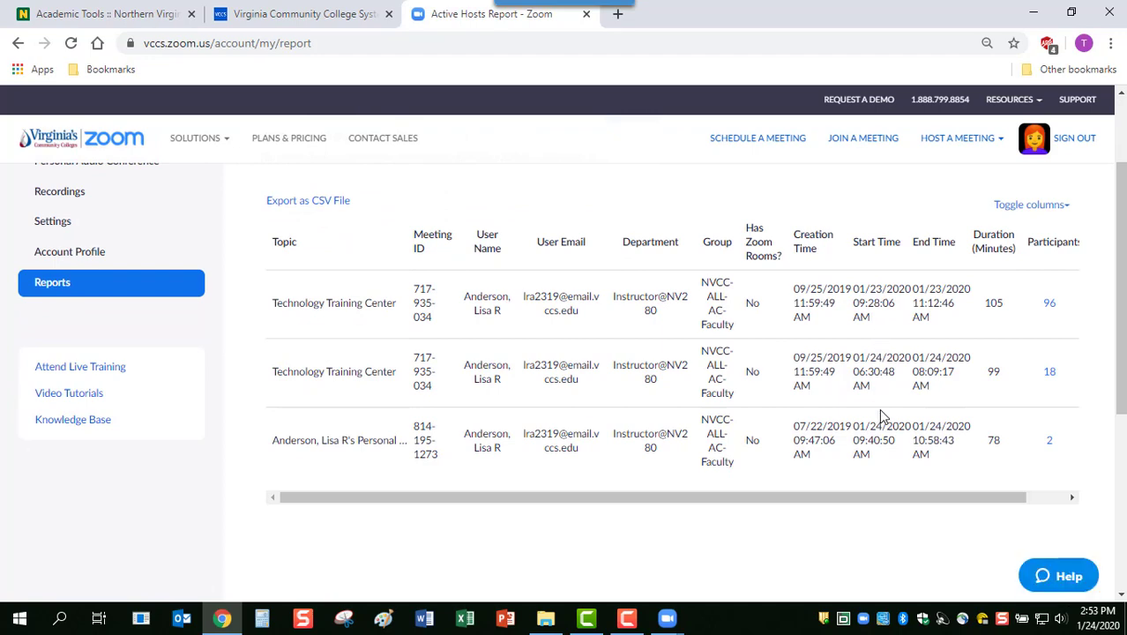
left_click(1050, 375)
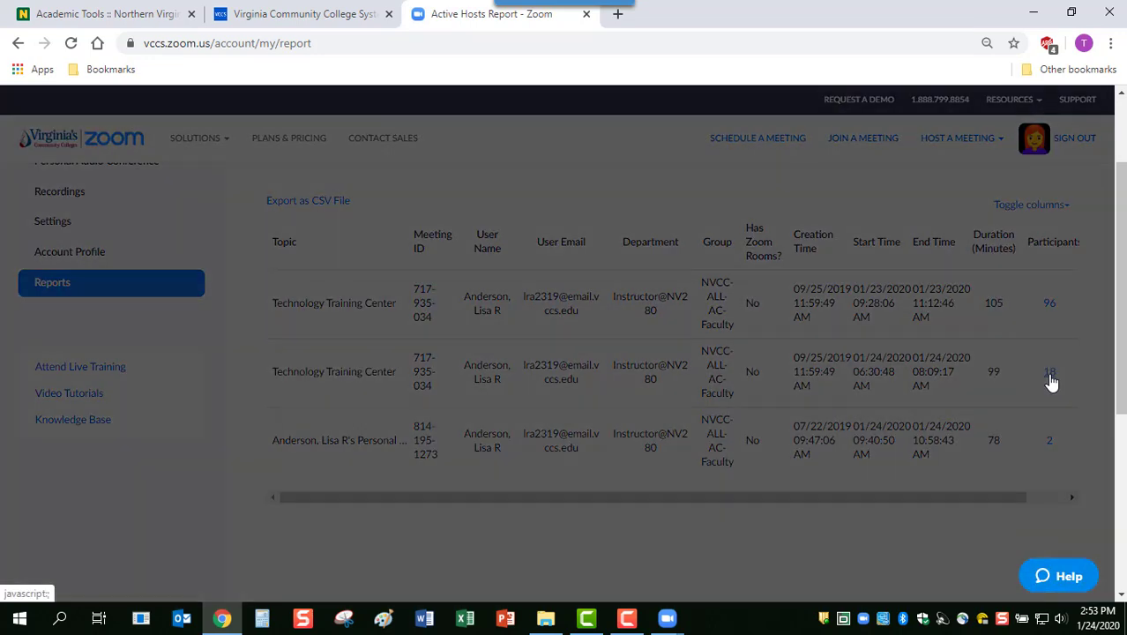
Enable Show unique users to see each participant's total minutes, then scroll to the list's bottom
scroll(1121, 303, "down", 3)
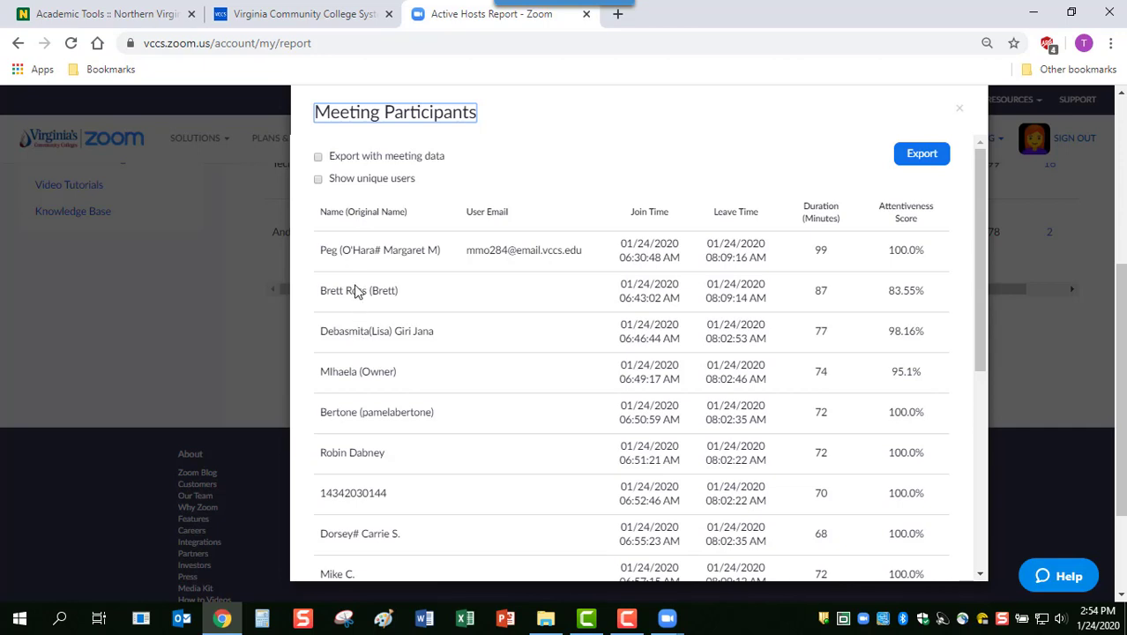
left_click(318, 180)
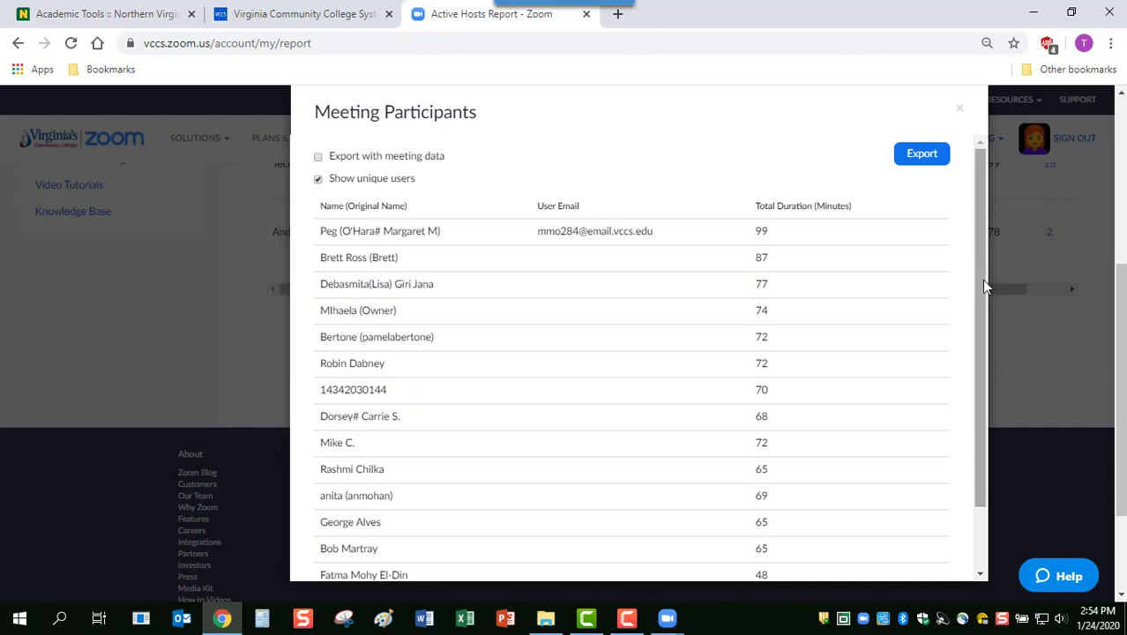
left_click_drag(981, 279, 984, 352)
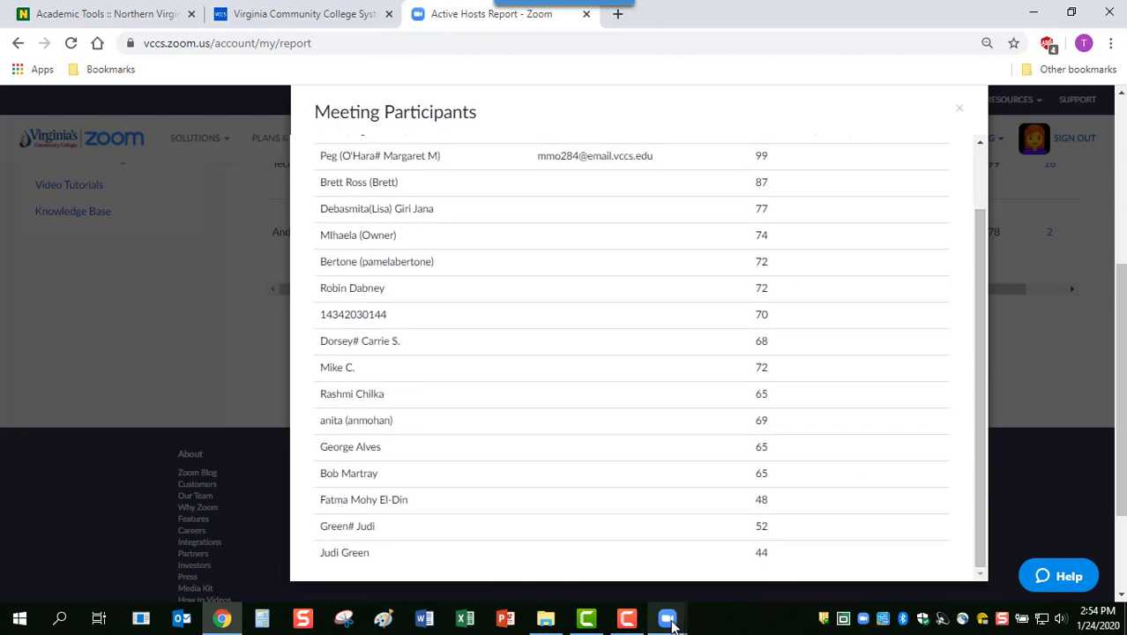
mouse_move(670, 621)
left_click(735, 551)
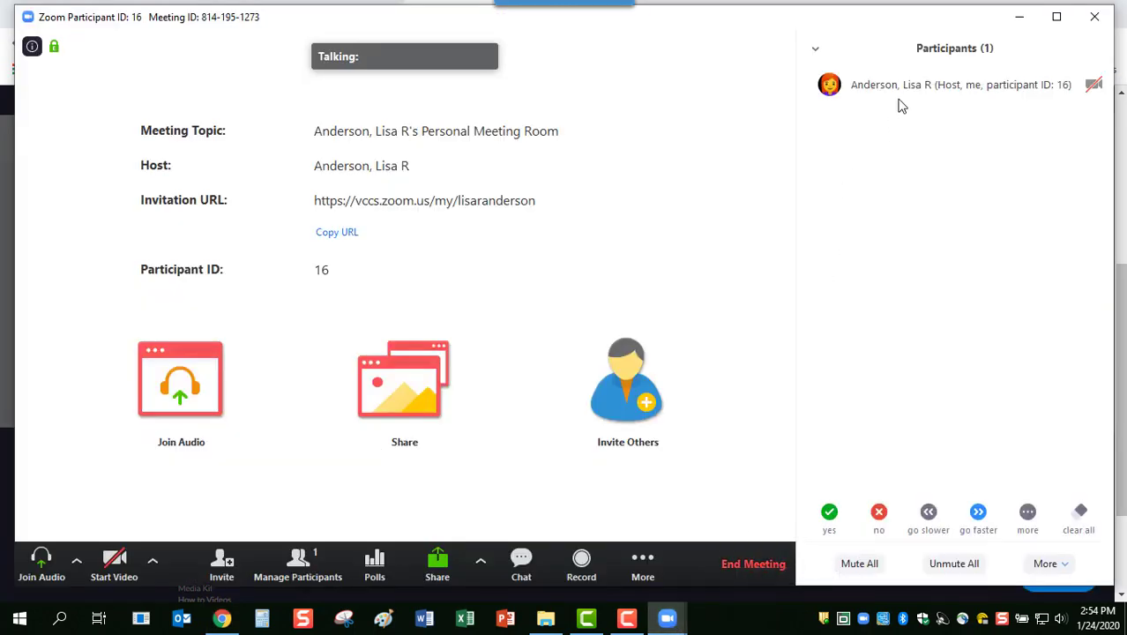
mouse_move(911, 85)
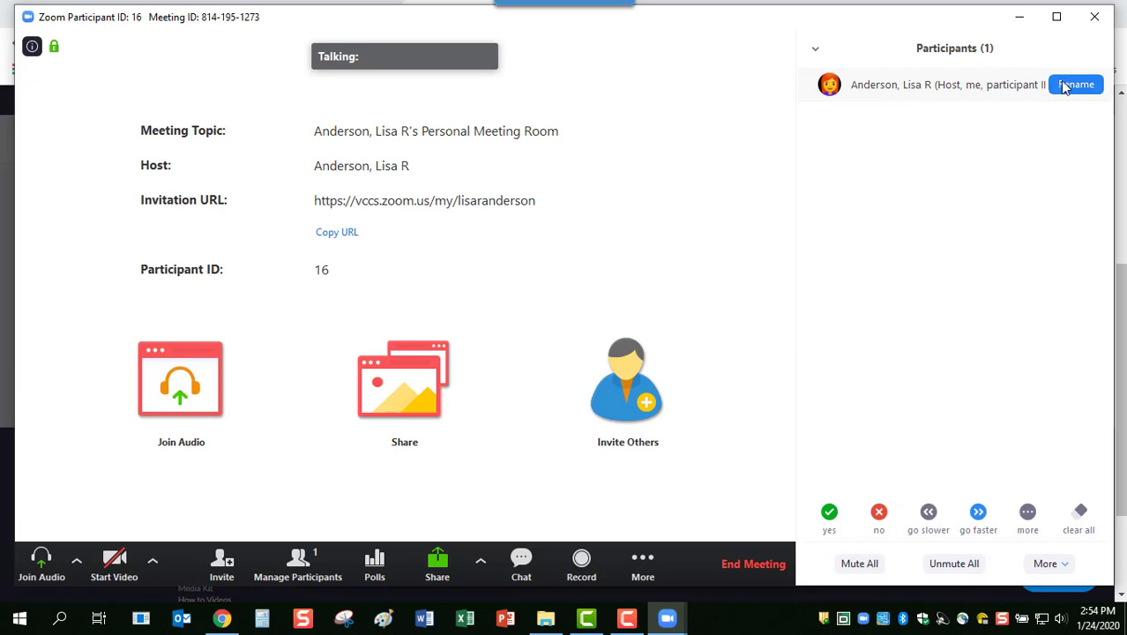
left_click(1076, 84)
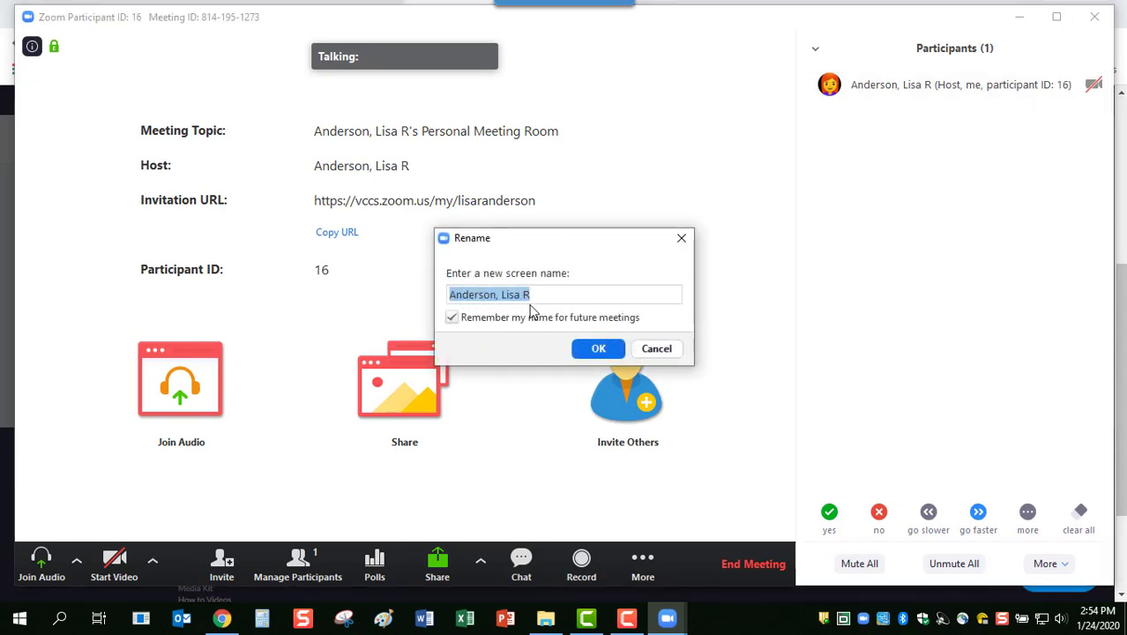
left_click(681, 240)
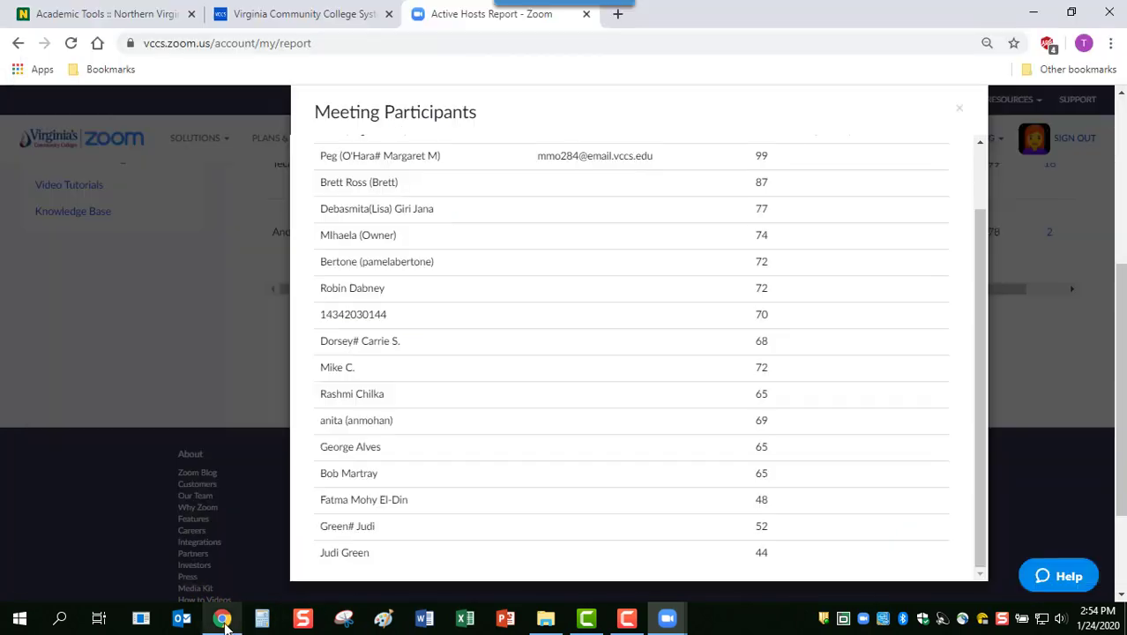
left_click(222, 618)
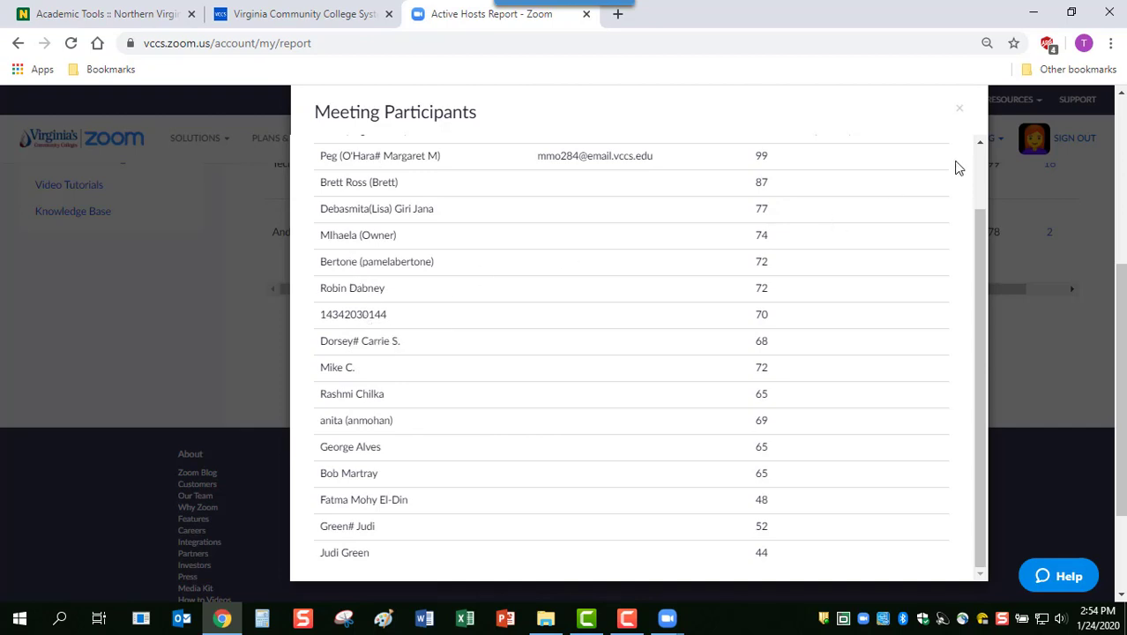
Close the participant list and reopen the Usage report of recent meetings
left_click(960, 110)
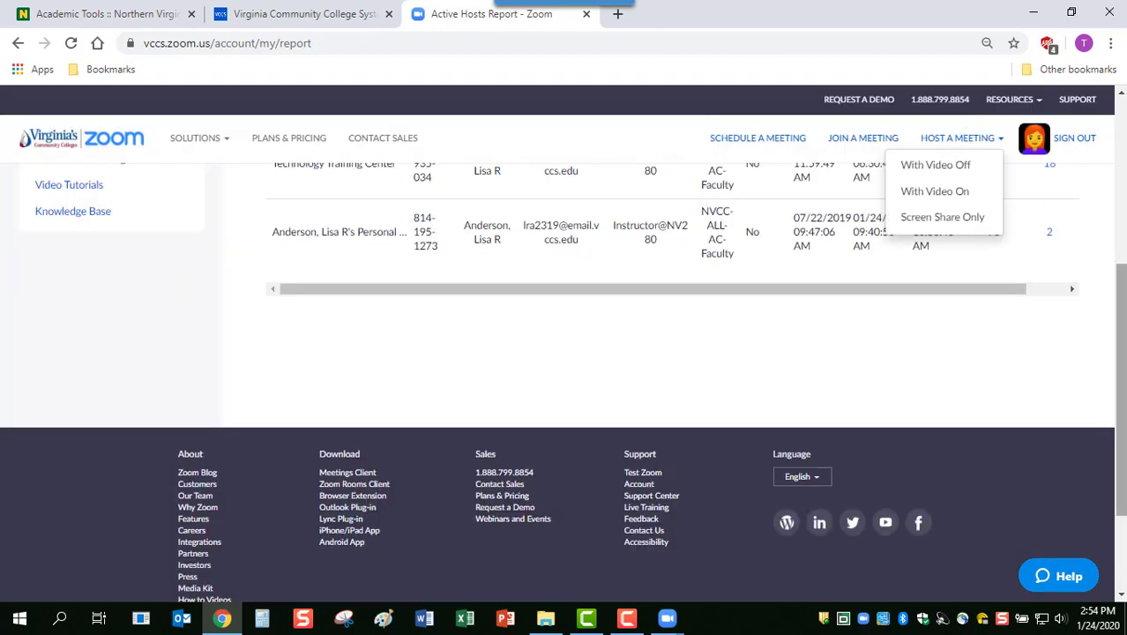
left_click_drag(1122, 401, 1122, 322)
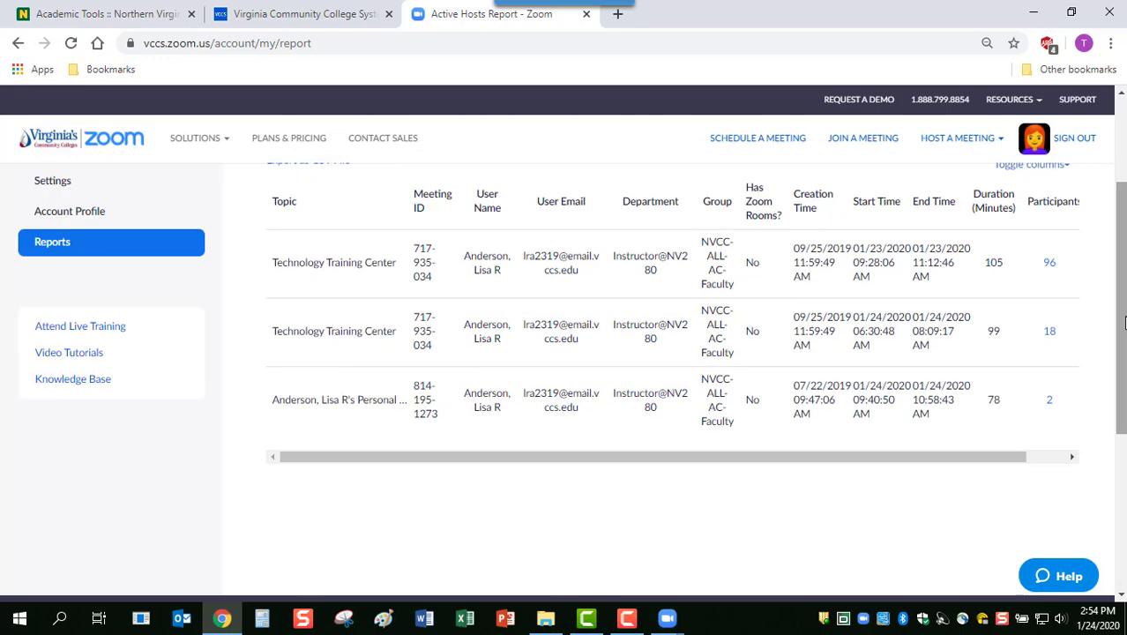
left_click(55, 254)
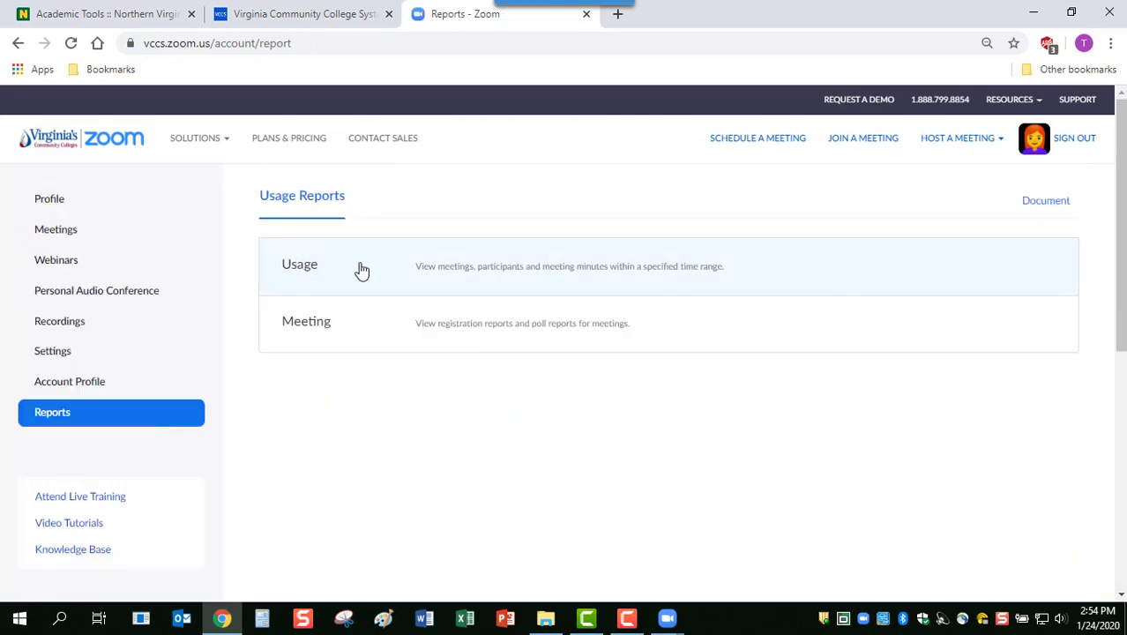
left_click(418, 283)
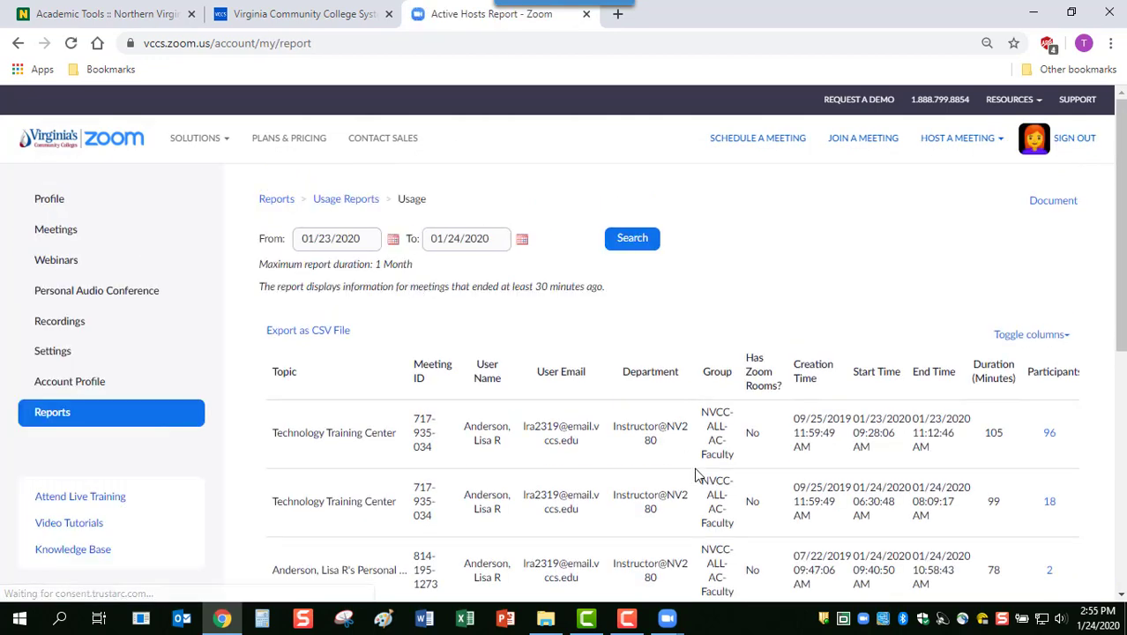
Briefly view the 96-participant meeting's participant list, then close it
left_click(1049, 435)
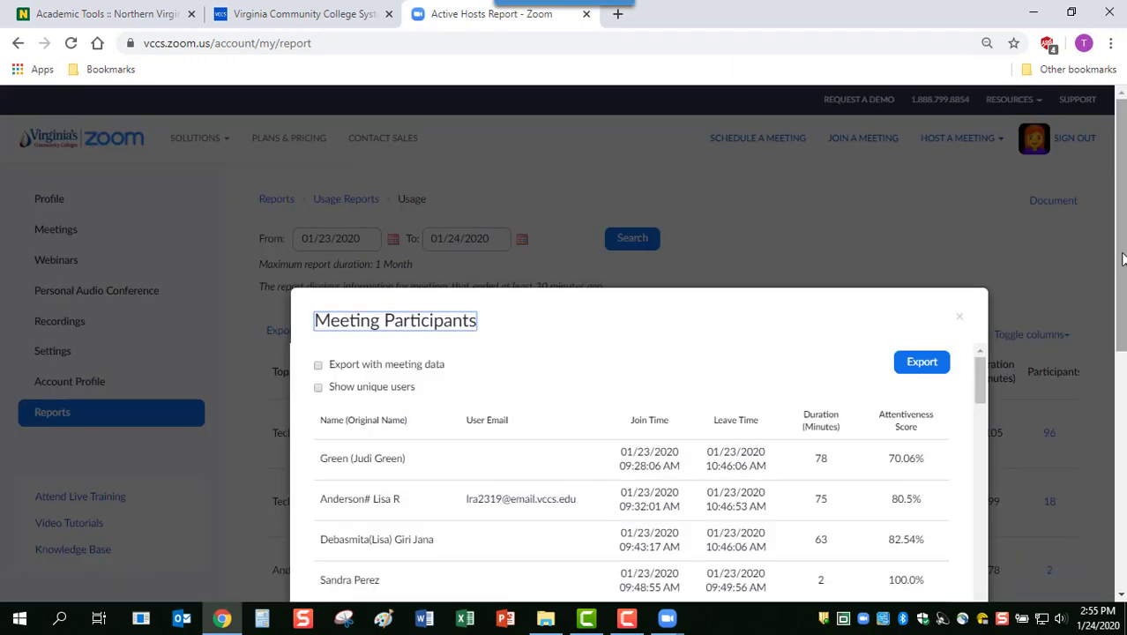
scroll(1050, 441, "down", 2)
scroll(635, 353, "up", 2)
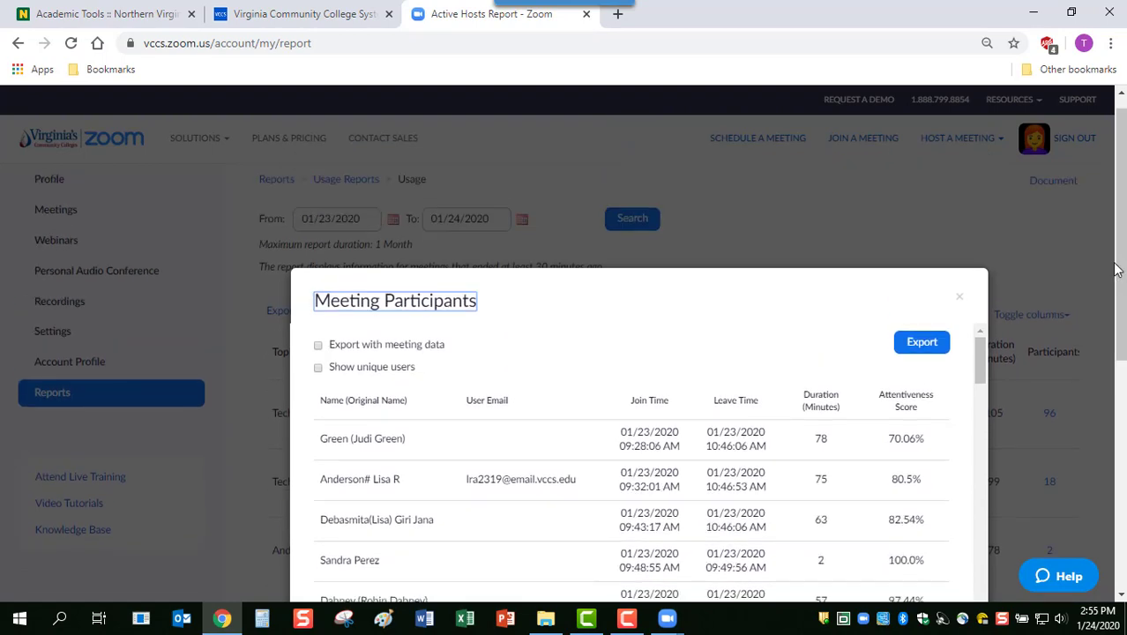
left_click(960, 300)
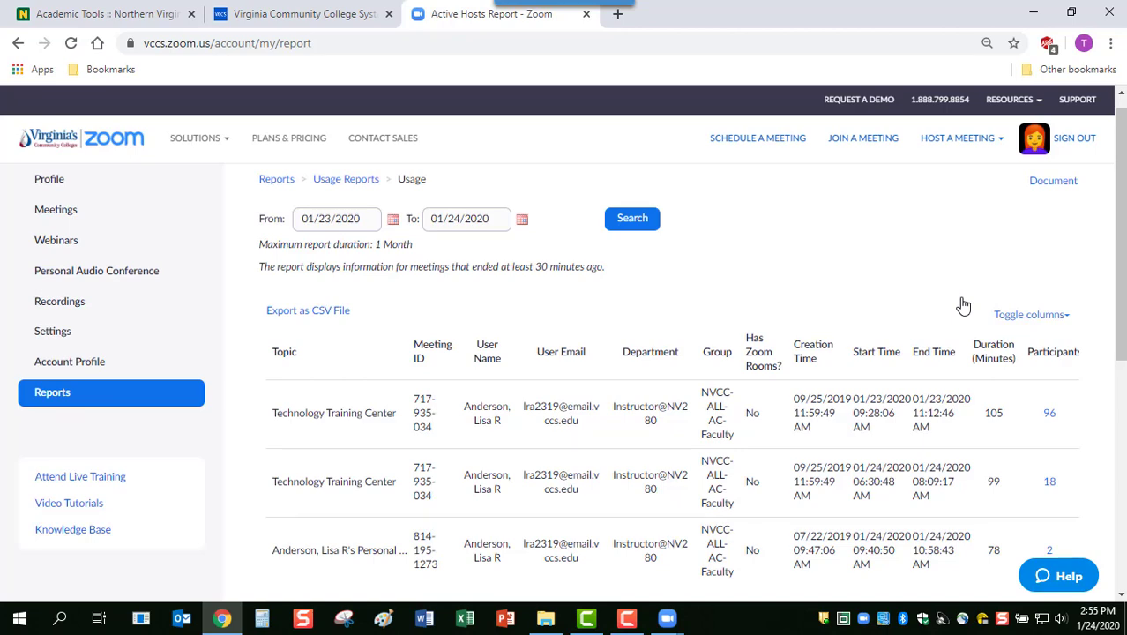
left_click(1051, 418)
scroll(1053, 424, "down", 2)
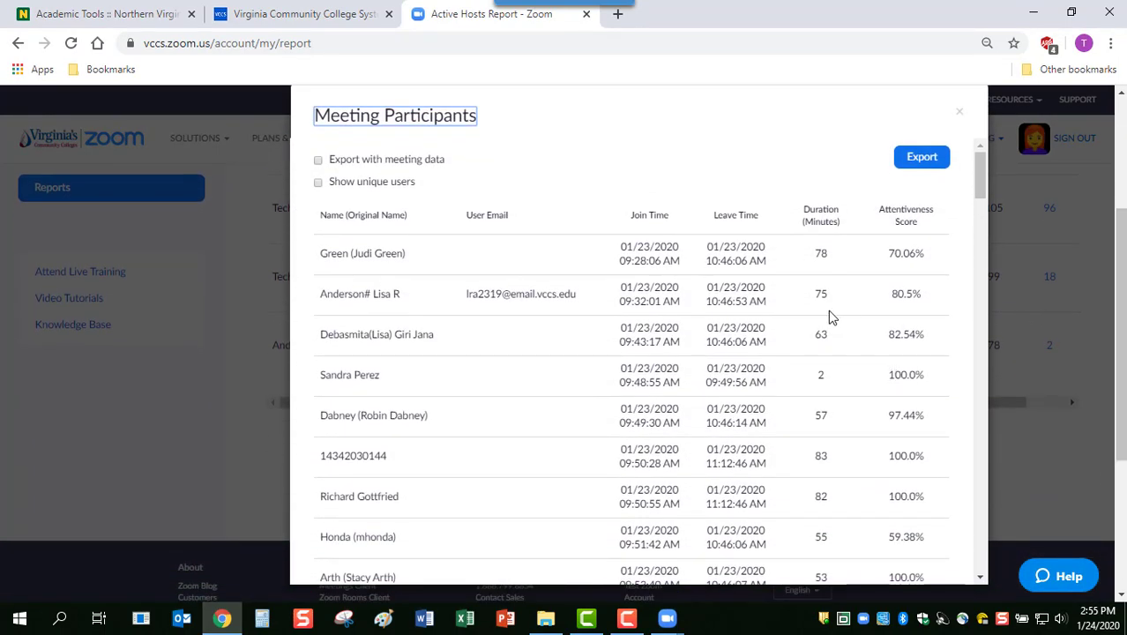
left_click(319, 181)
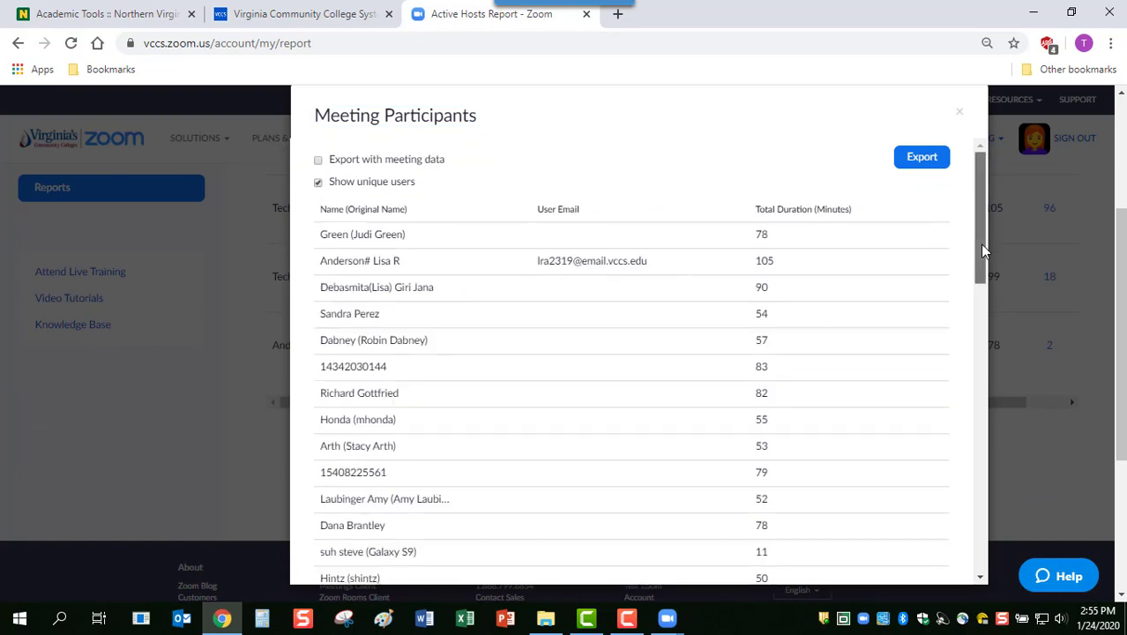
left_click_drag(980, 243, 950, 335)
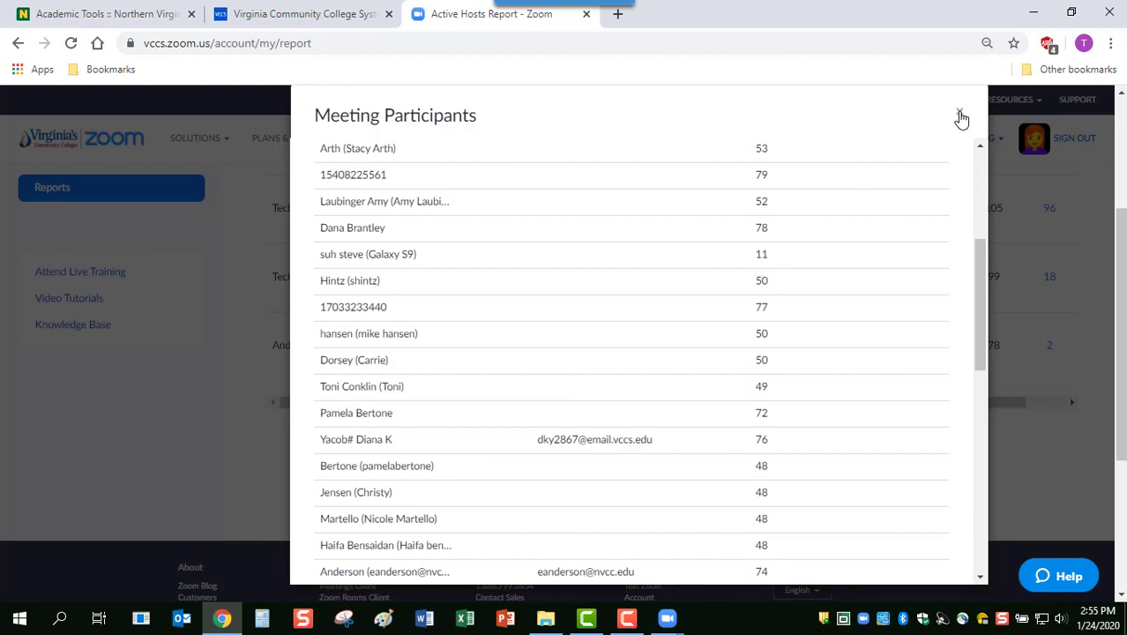
left_click(960, 117)
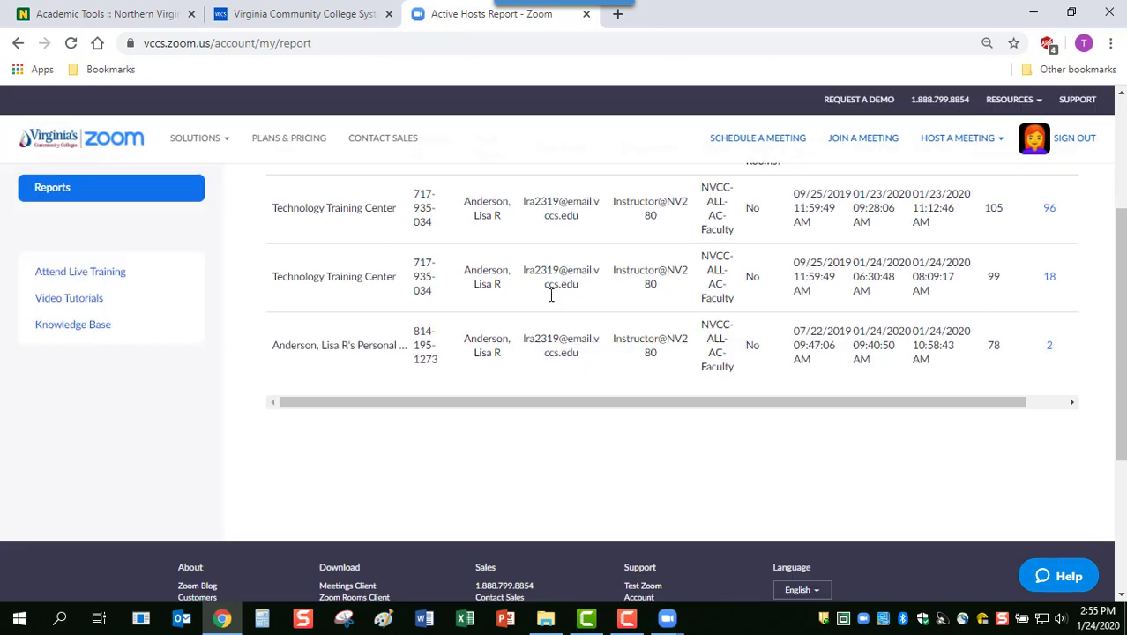
Generate an All Registrants registration report for the poll testing meeting from Reports > Meeting
left_click(53, 188)
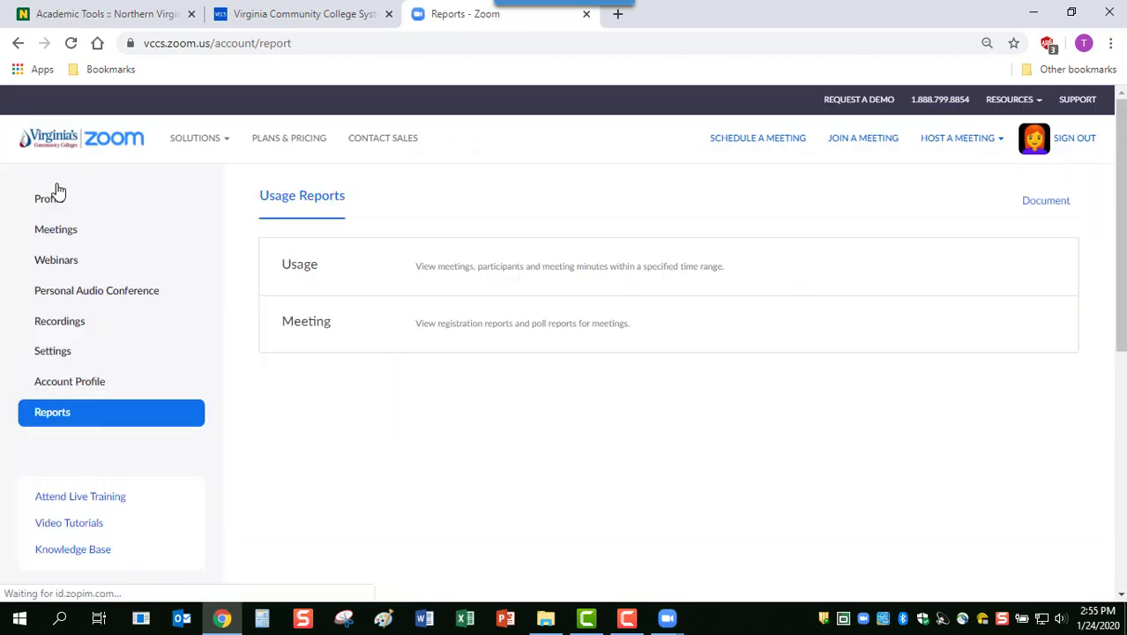
left_click(480, 329)
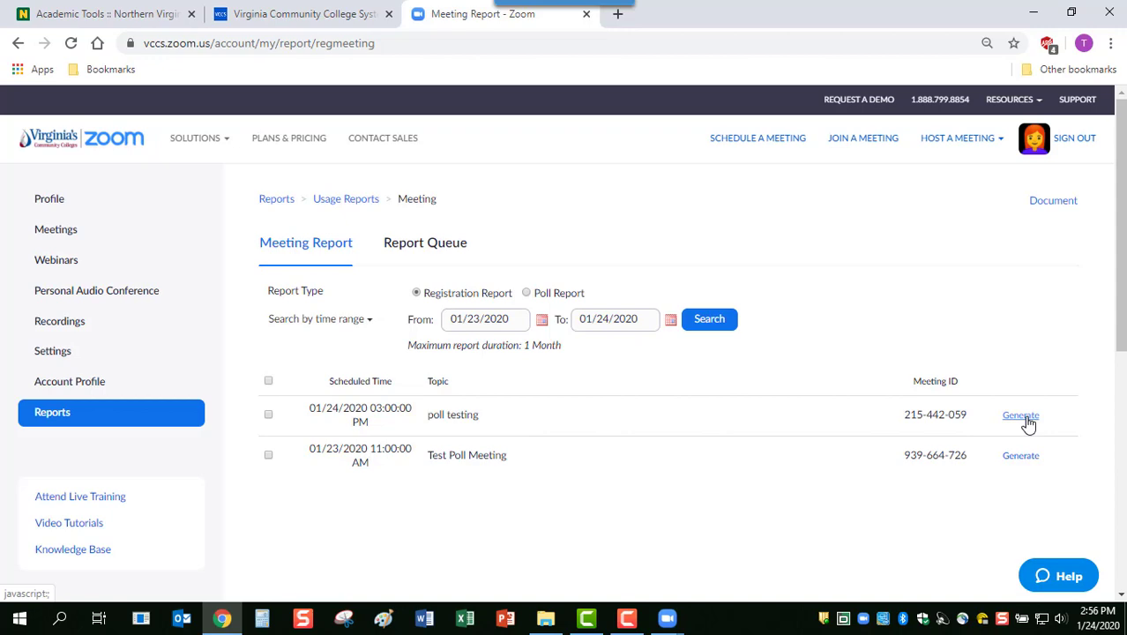
left_click(1023, 416)
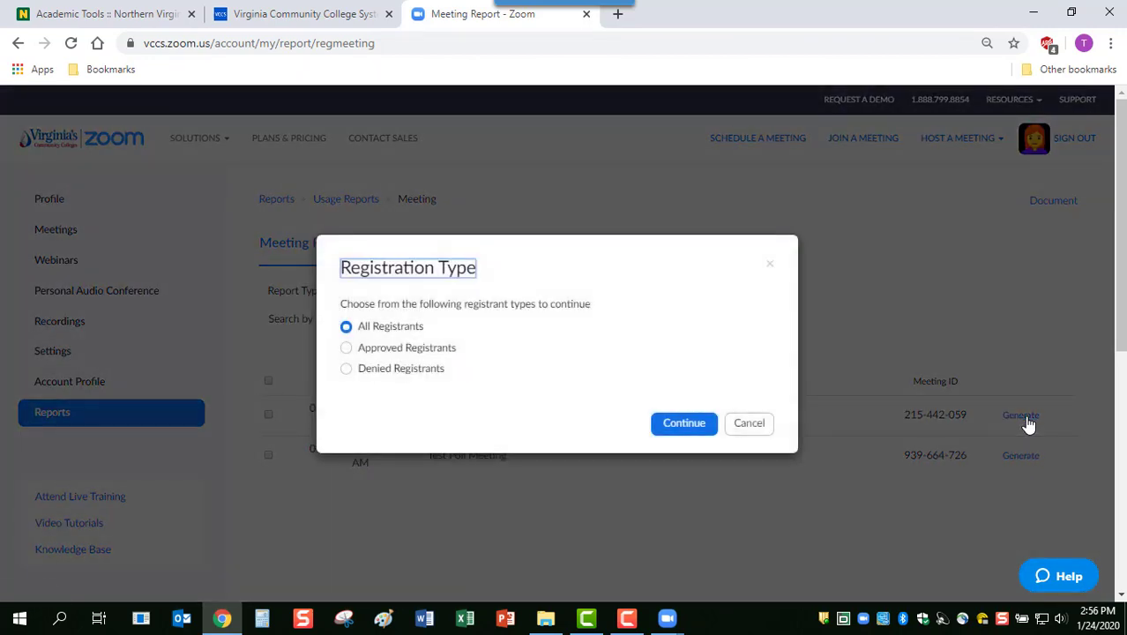
left_click(681, 425)
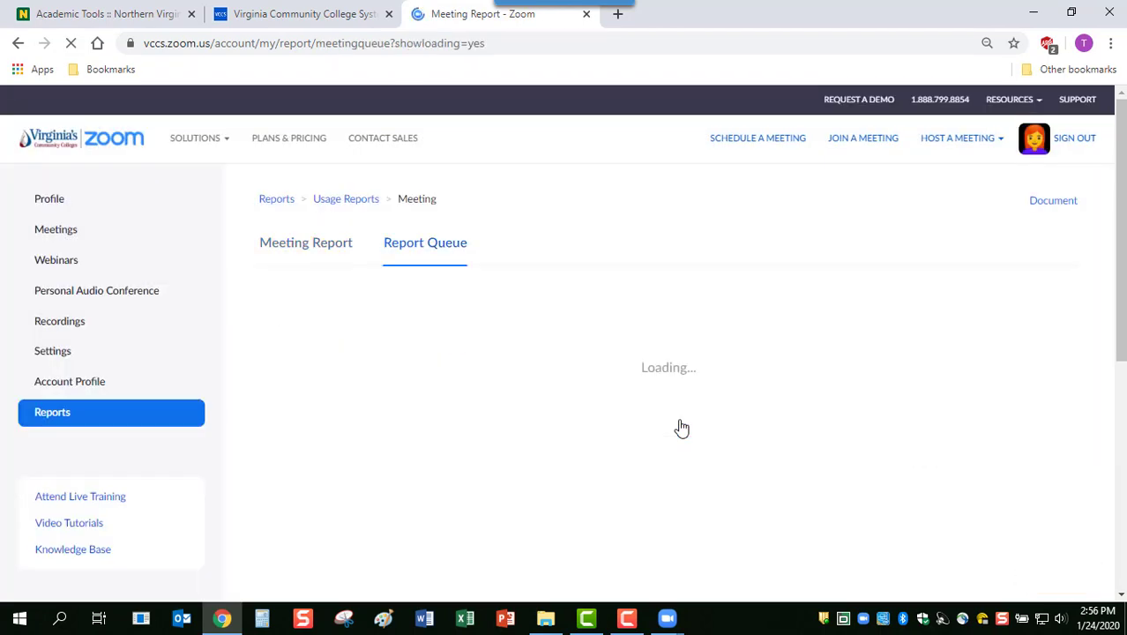